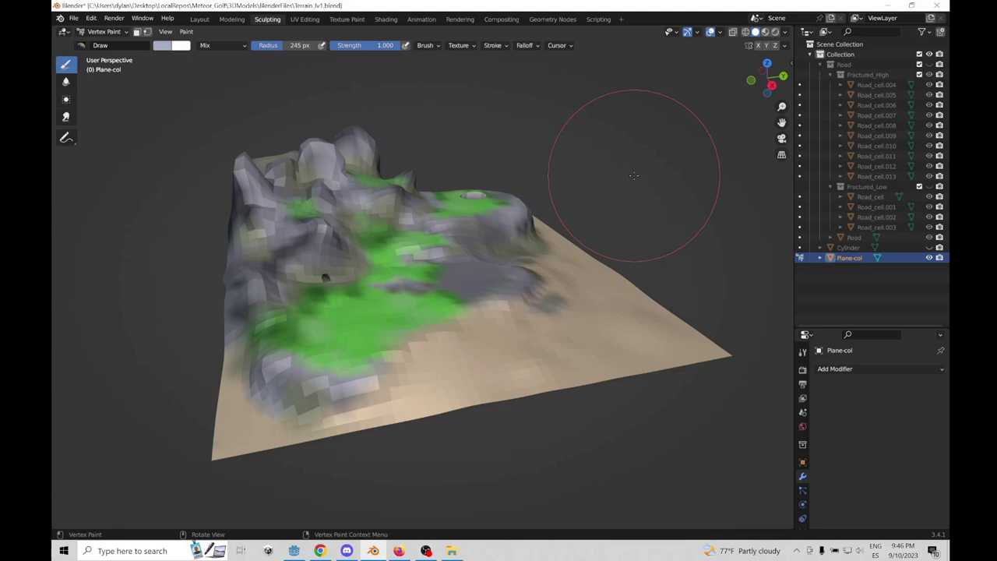
Start a new file from the General template
{"action": "middle_click_drag", "start_coordinate": [546, 218], "coordinate": [490, 257]}
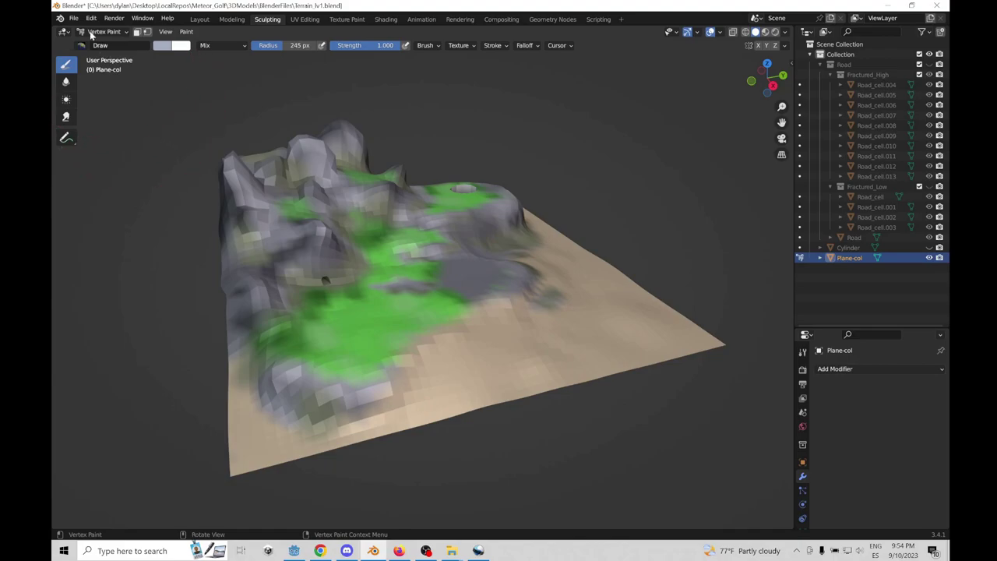
{"action": "left_click", "coordinate": [73, 18]}
{"action": "mouse_move", "coordinate": [88, 29]}
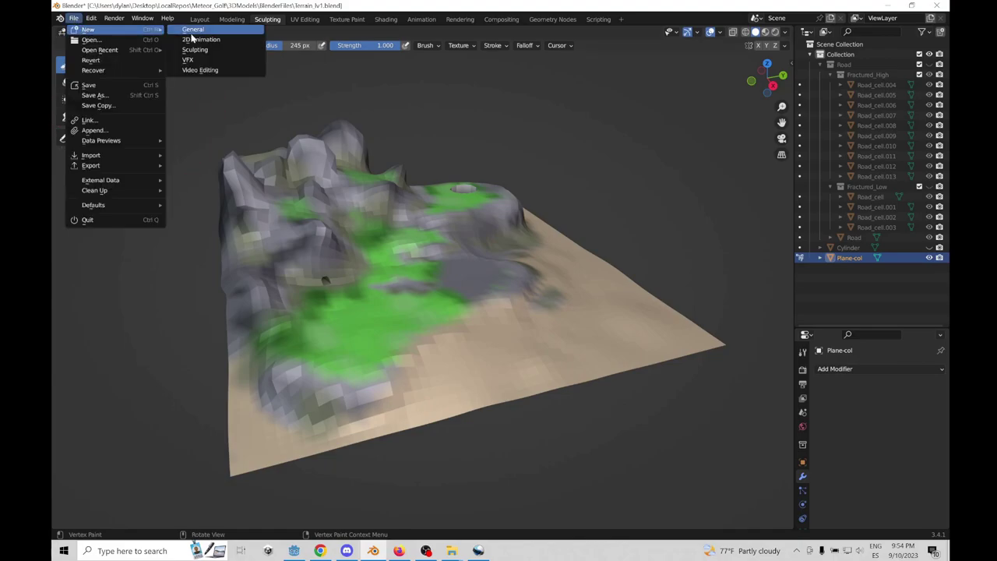
{"action": "left_click", "coordinate": [192, 32]}
{"action": "left_click", "coordinate": [519, 294]}
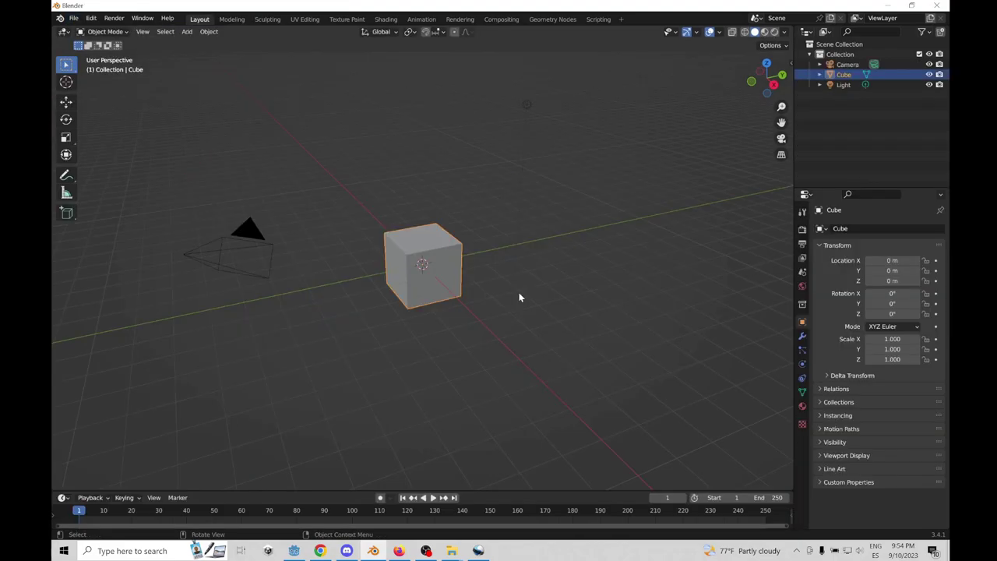
Delete the default camera, cube and light from the scene
{"action": "left_click", "coordinate": [848, 65], "text": "ctrl"}
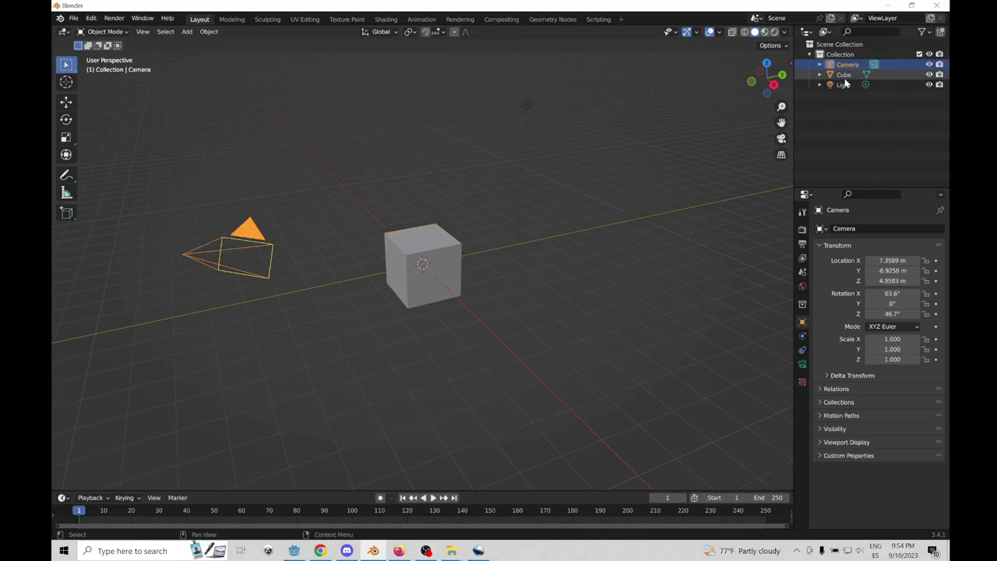
{"action": "left_click", "coordinate": [845, 84], "text": "shift"}
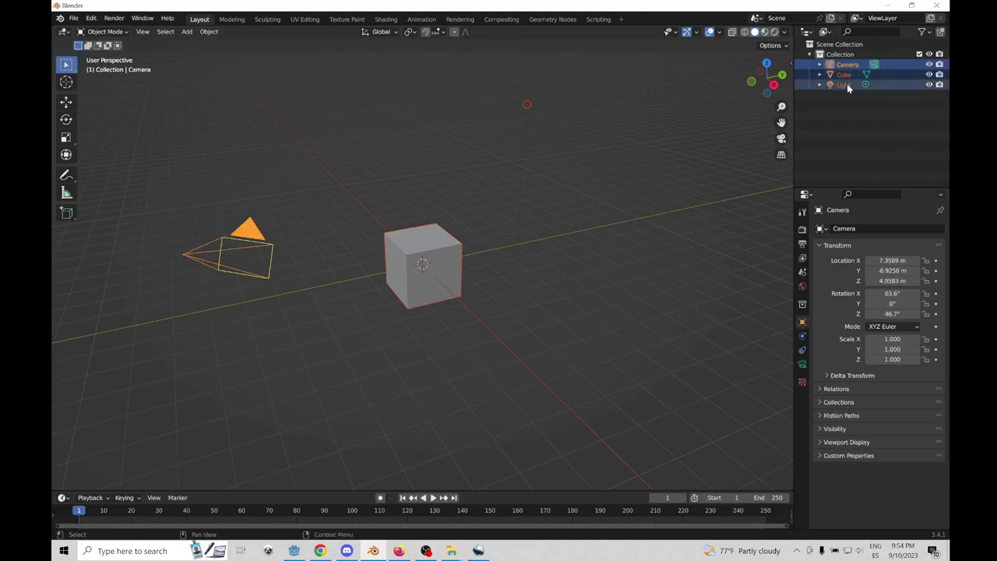
{"action": "key", "text": "Delete"}
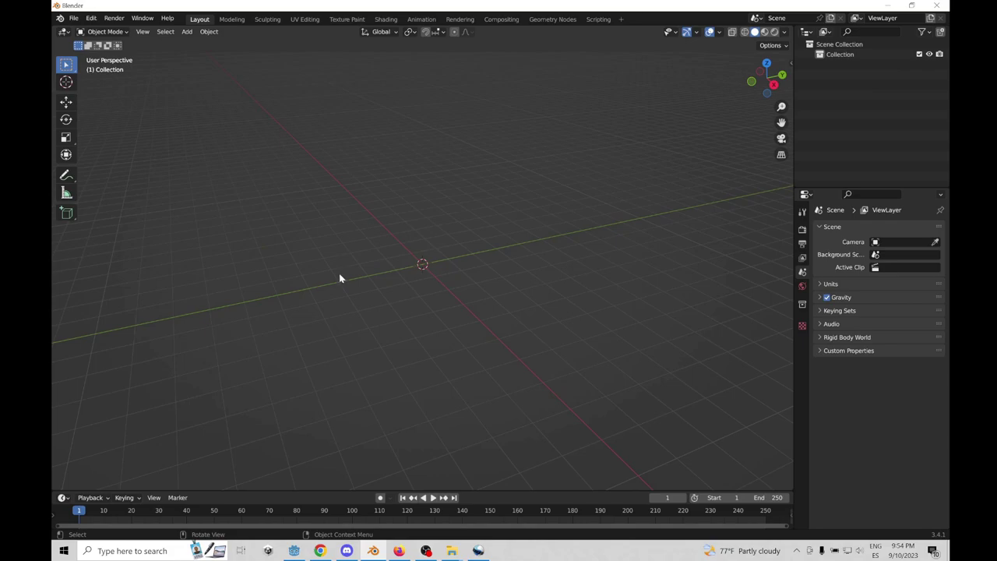
Add a plane mesh and set its scale to 10 in both X and Y
{"action": "key", "text": "shift+a"}
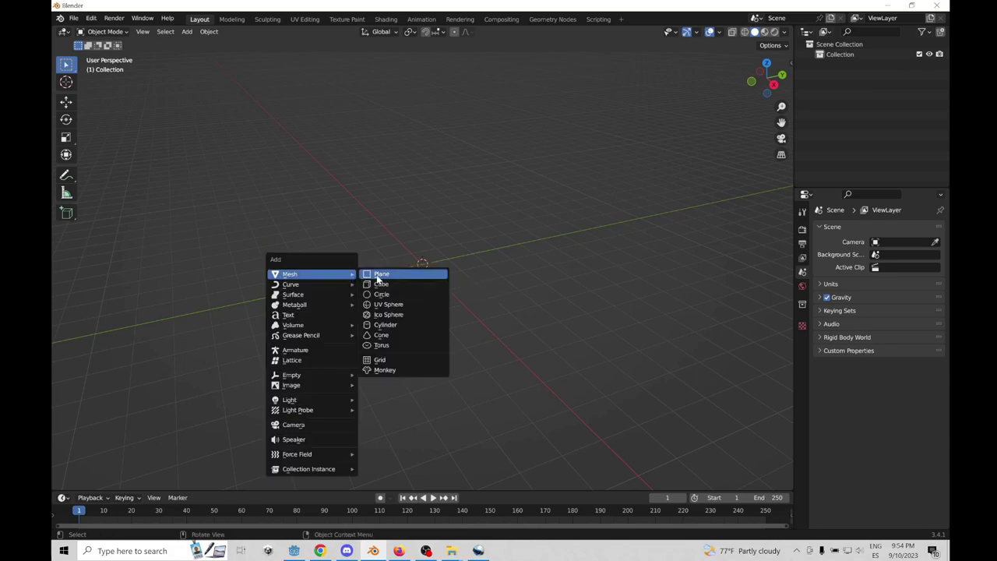
{"action": "left_click", "coordinate": [377, 277]}
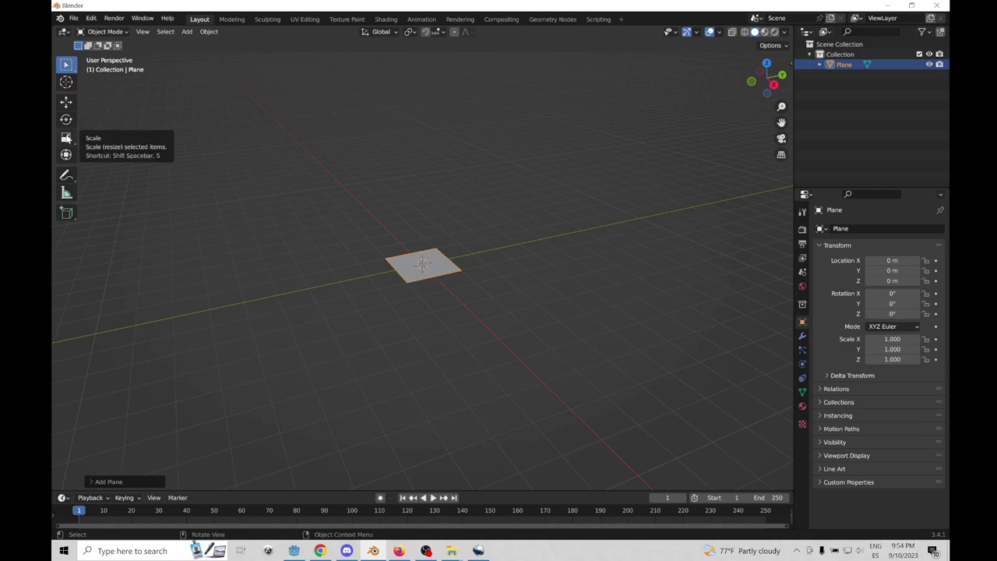
{"action": "left_click", "coordinate": [67, 138]}
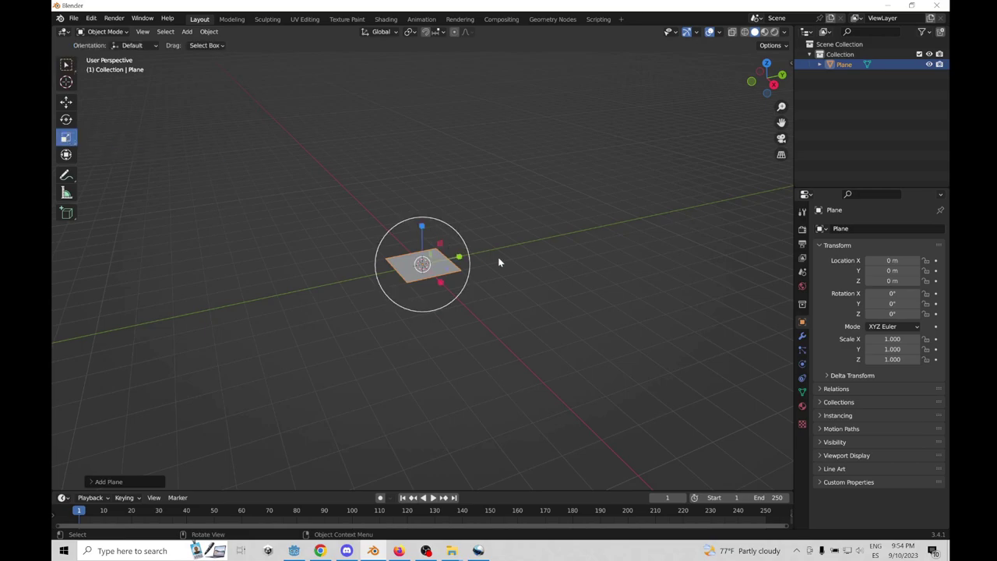
{"action": "left_click", "coordinate": [895, 341]}
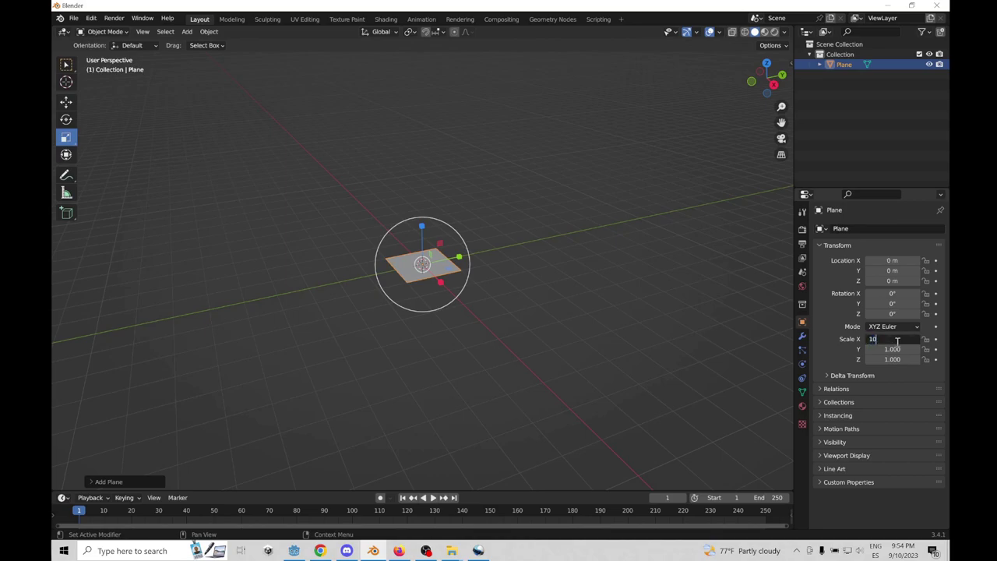
{"action": "key", "text": "Return"}
{"action": "left_click", "coordinate": [894, 349]}
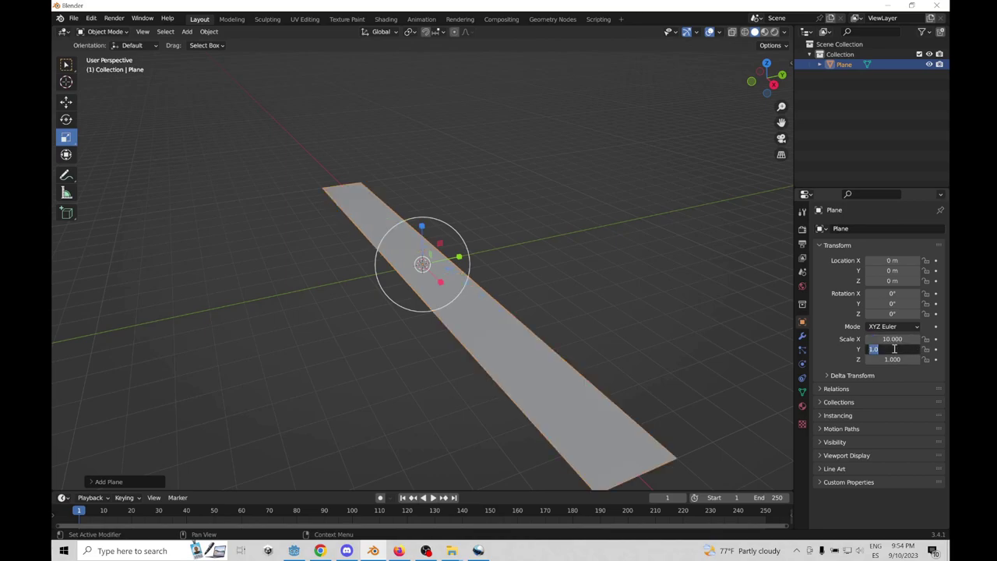
{"action": "type", "text": "10"}
{"action": "key", "text": "Return"}
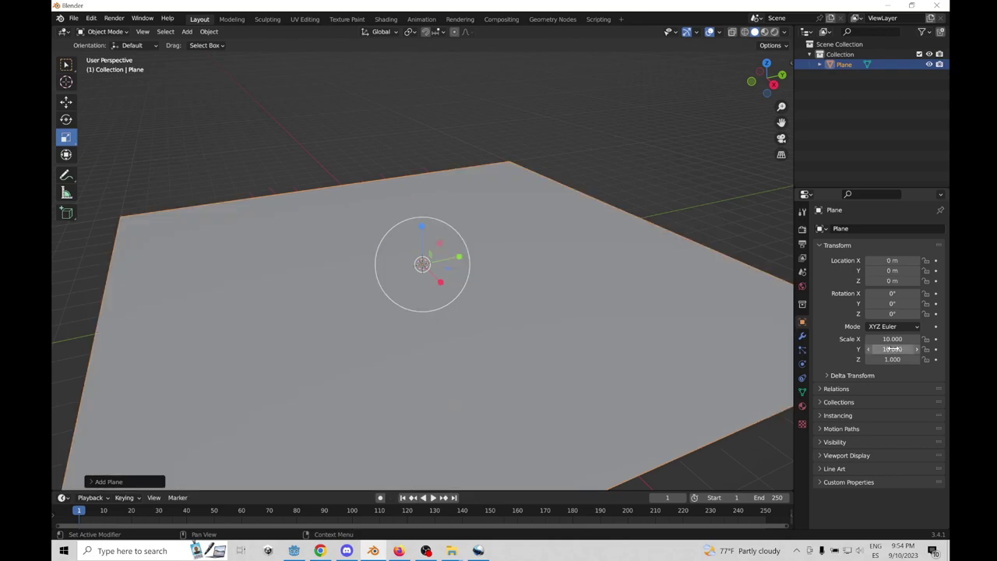
Subdivide the whole plane in Edit Mode with 50 cuts
{"action": "key", "text": "ctrl+Tab"}
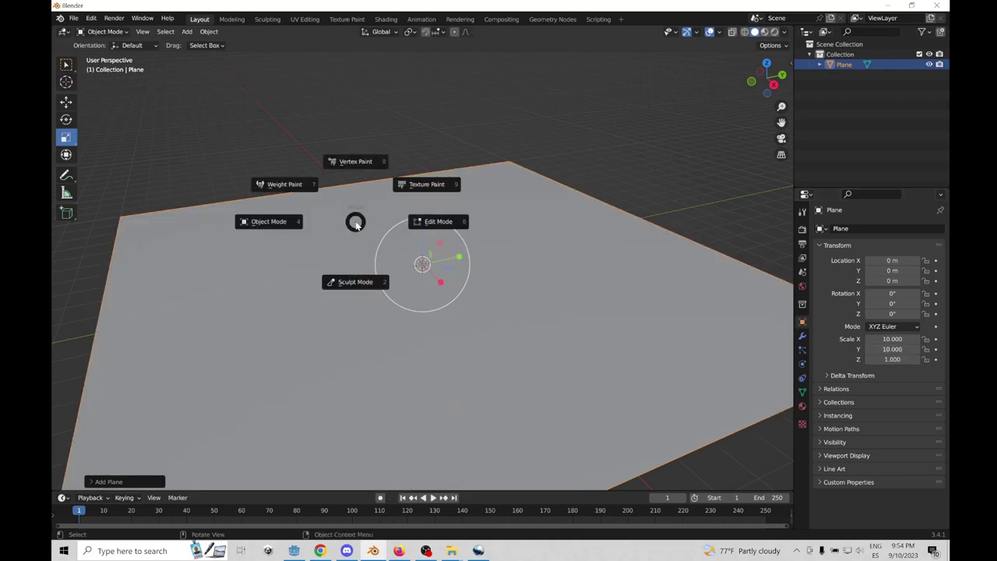
{"action": "left_click", "coordinate": [417, 222]}
{"action": "scroll", "coordinate": [146, 147], "scroll_direction": "down", "scroll_amount": 3}
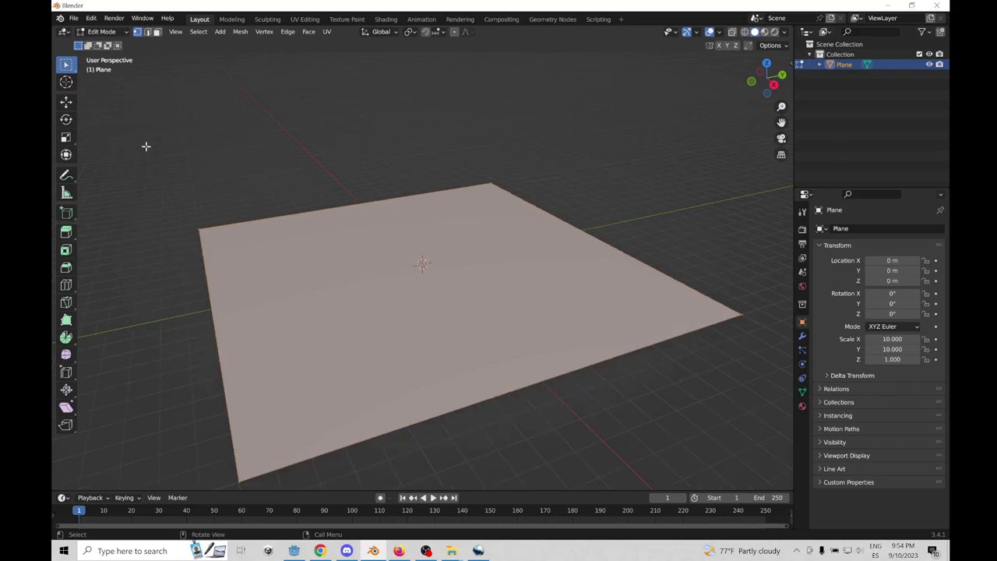
{"action": "left_click_drag", "start_coordinate": [160, 134], "coordinate": [722, 452]}
{"action": "middle_click_drag", "start_coordinate": [722, 452], "coordinate": [639, 398]}
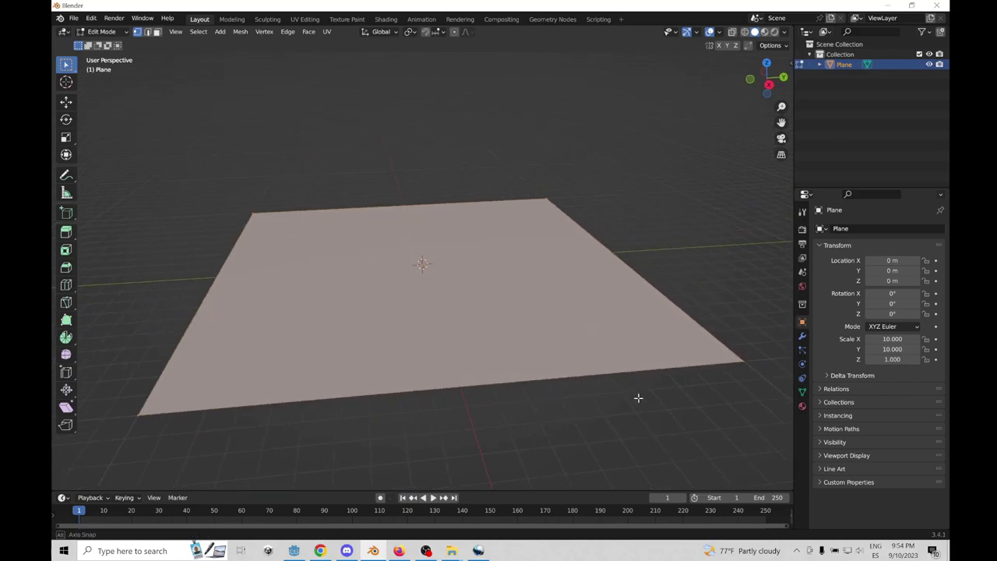
{"action": "left_click", "coordinate": [287, 32]}
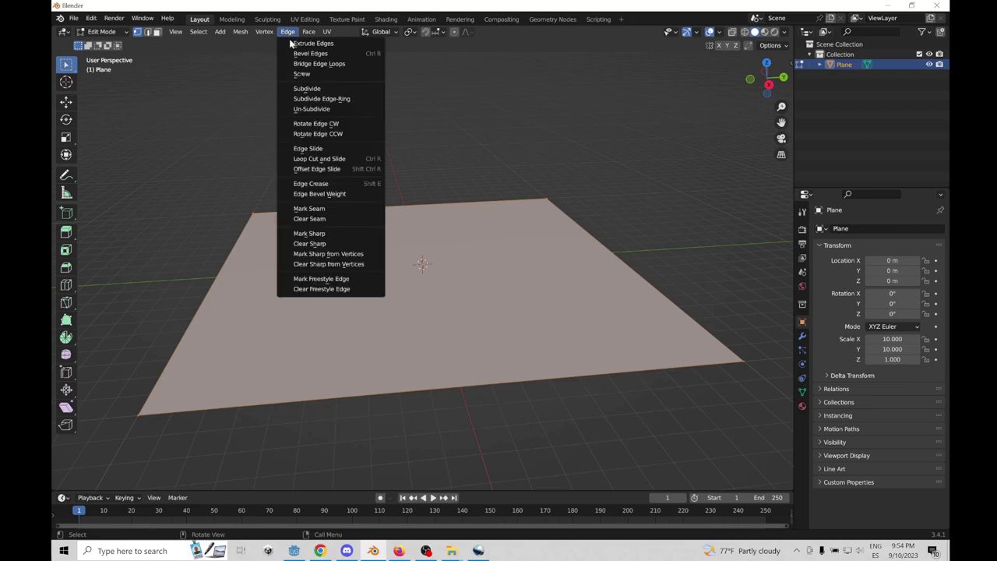
{"action": "left_click", "coordinate": [309, 90]}
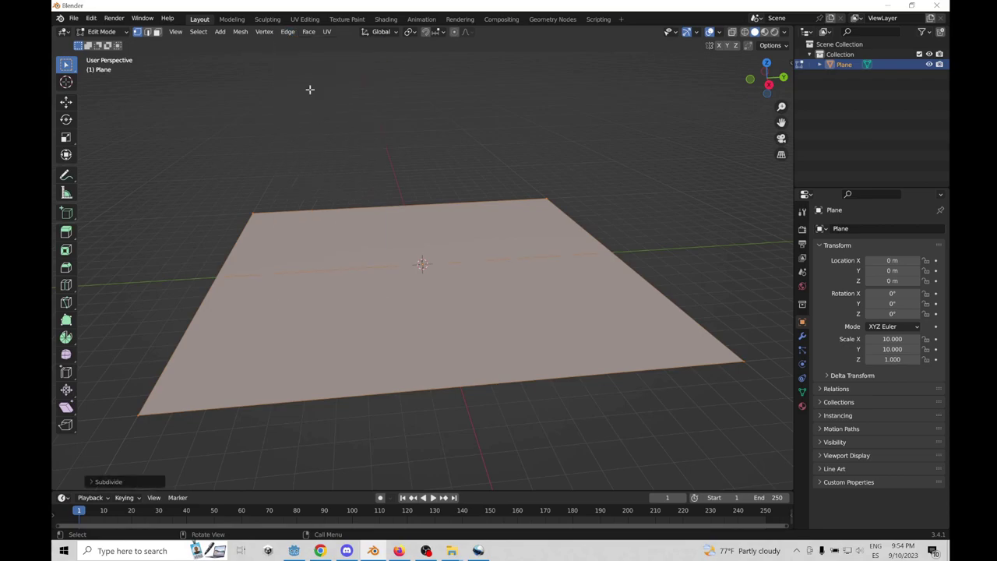
{"action": "left_click", "coordinate": [91, 481]}
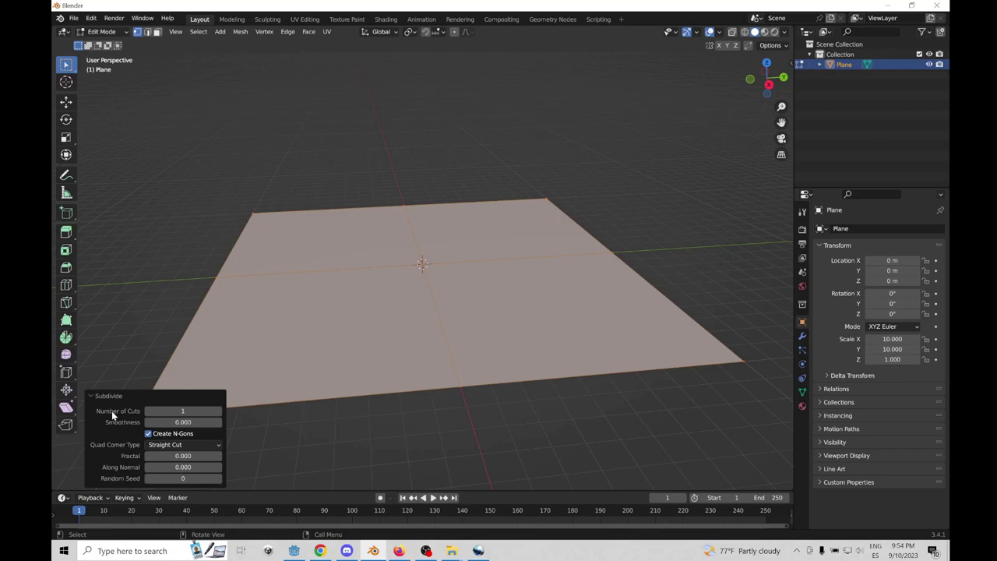
{"action": "left_click", "coordinate": [177, 410]}
{"action": "type", "text": "50"}
{"action": "key", "text": "Return"}
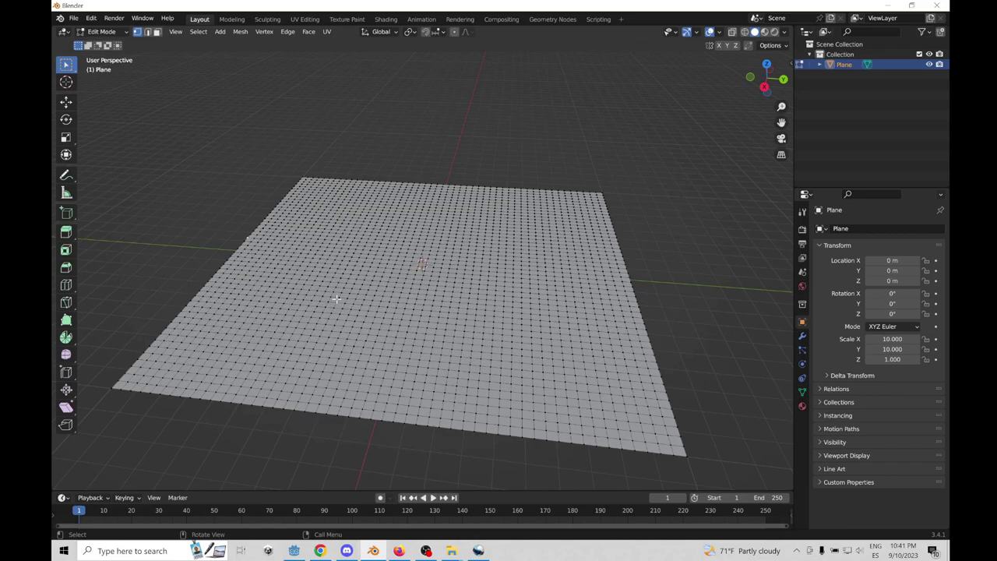
Switch the subdivided plane to Sculpt Mode
{"action": "key", "text": "ctrl+Tab"}
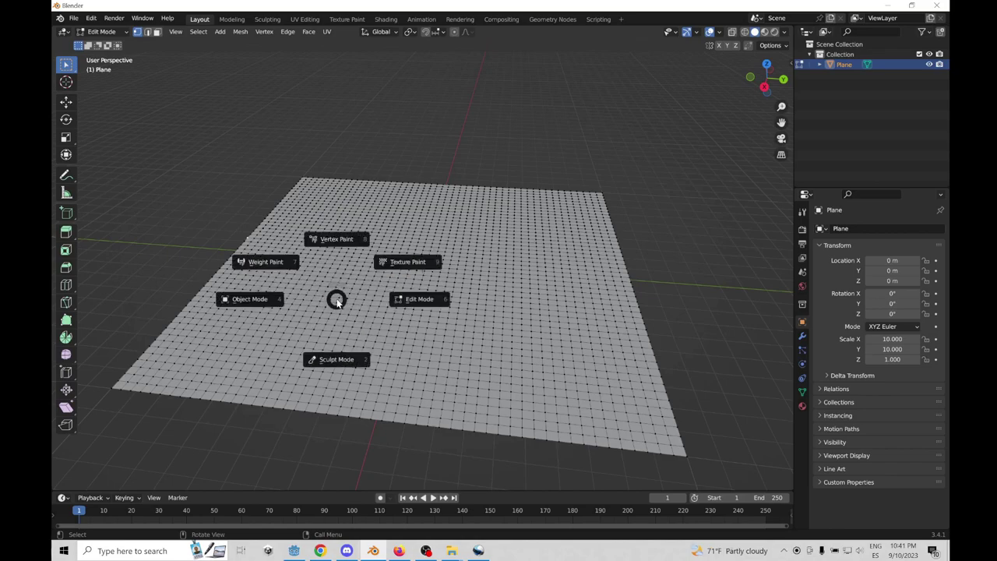
{"action": "key", "text": "Escape"}
{"action": "left_click", "coordinate": [109, 32]}
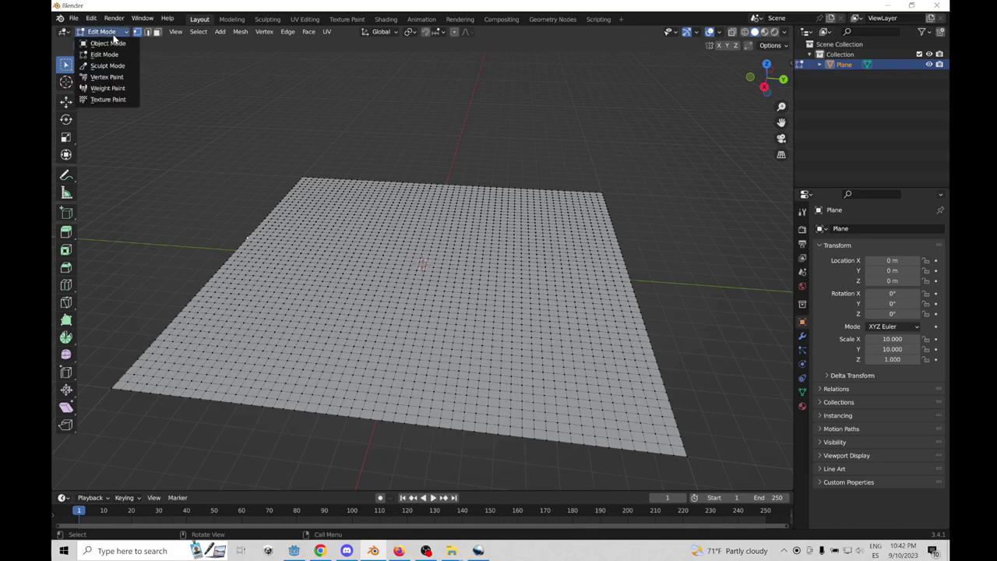
{"action": "left_click", "coordinate": [107, 66]}
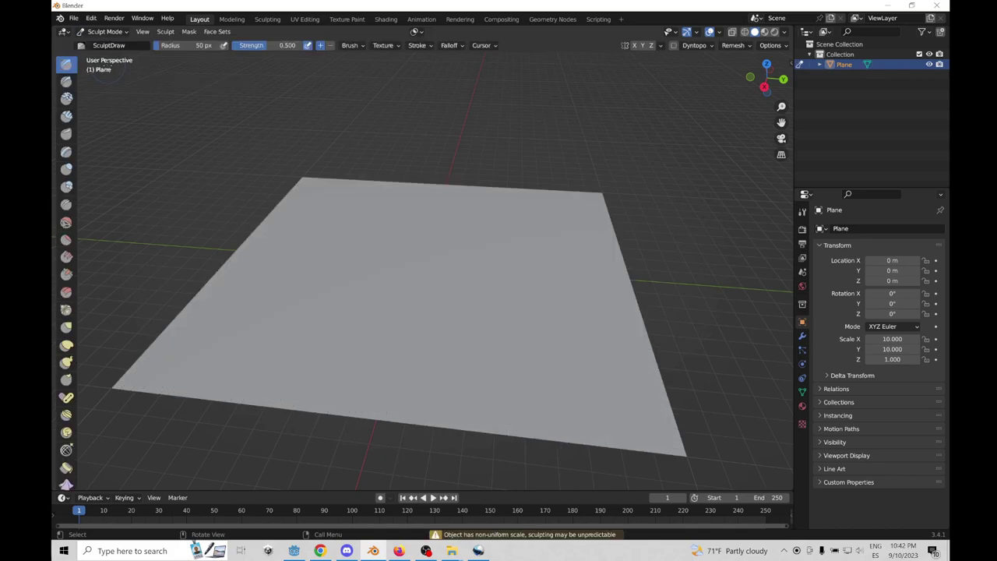
Set the Draw sculpt brush to a 230 px radius and strength 1.000, and make a short stroke on the plane's middle
{"action": "mouse_move", "coordinate": [265, 234]}
{"action": "middle_mouse_down"}
{"action": "mouse_move", "coordinate": [312, 246]}
{"action": "mouse_move", "coordinate": [293, 251]}
{"action": "middle_mouse_up"}
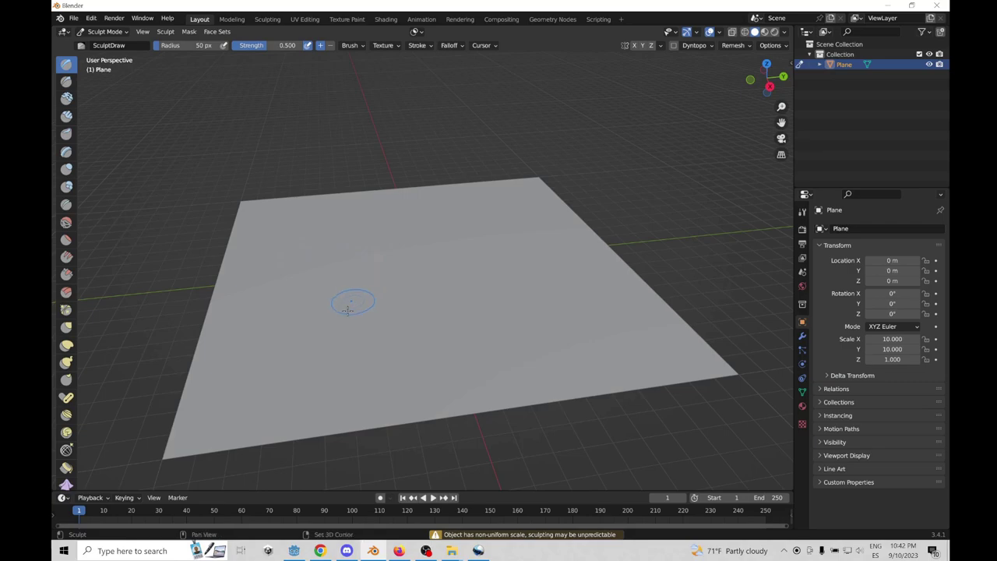
{"action": "middle_click_drag", "start_coordinate": [339, 331], "coordinate": [379, 311], "text": "shift"}
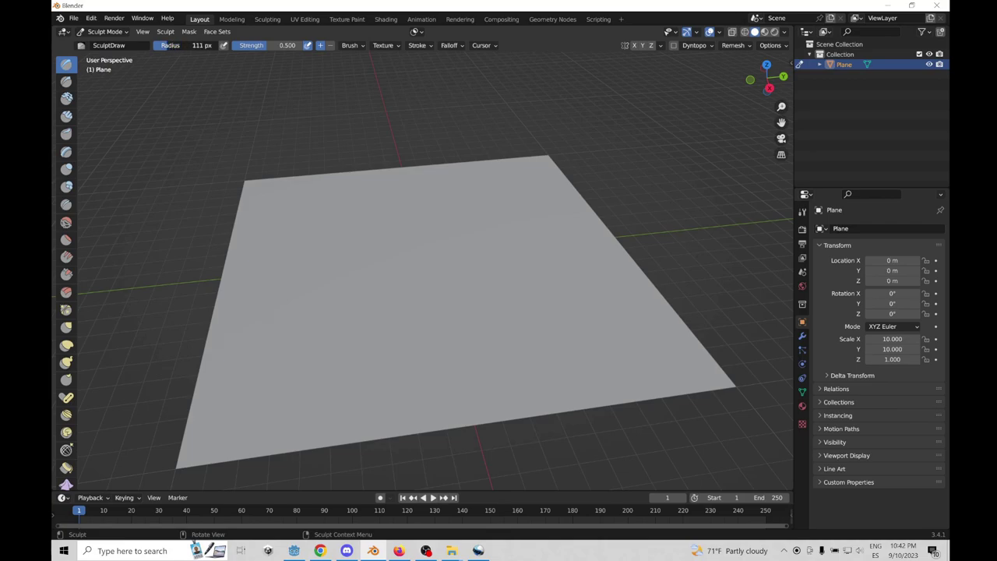
{"action": "left_click_drag", "start_coordinate": [187, 45], "coordinate": [184, 46]}
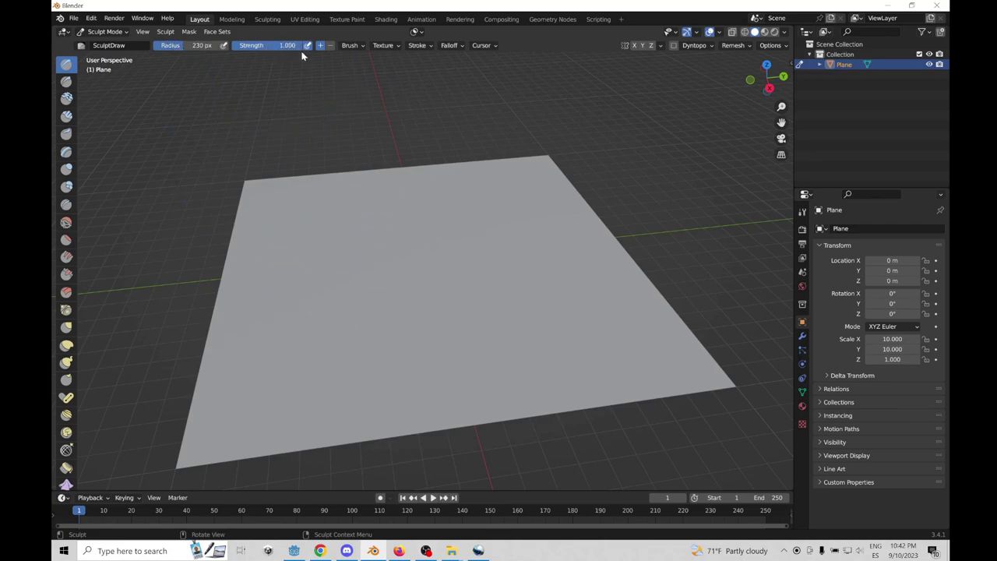
{"action": "mouse_move", "coordinate": [400, 249]}
{"action": "left_mouse_down"}
{"action": "mouse_move", "coordinate": [428, 256]}
{"action": "mouse_move", "coordinate": [353, 269]}
{"action": "mouse_move", "coordinate": [436, 246]}
{"action": "left_mouse_up"}
Reduce the Draw brush to a 148 px radius and strength 0.355, and sculpt a gentle rise in the plane's middle
{"action": "left_click_drag", "start_coordinate": [175, 45], "coordinate": [173, 45]}
{"action": "left_click_drag", "start_coordinate": [302, 45], "coordinate": [259, 46]}
{"action": "left_click_drag", "start_coordinate": [402, 223], "coordinate": [345, 278]}
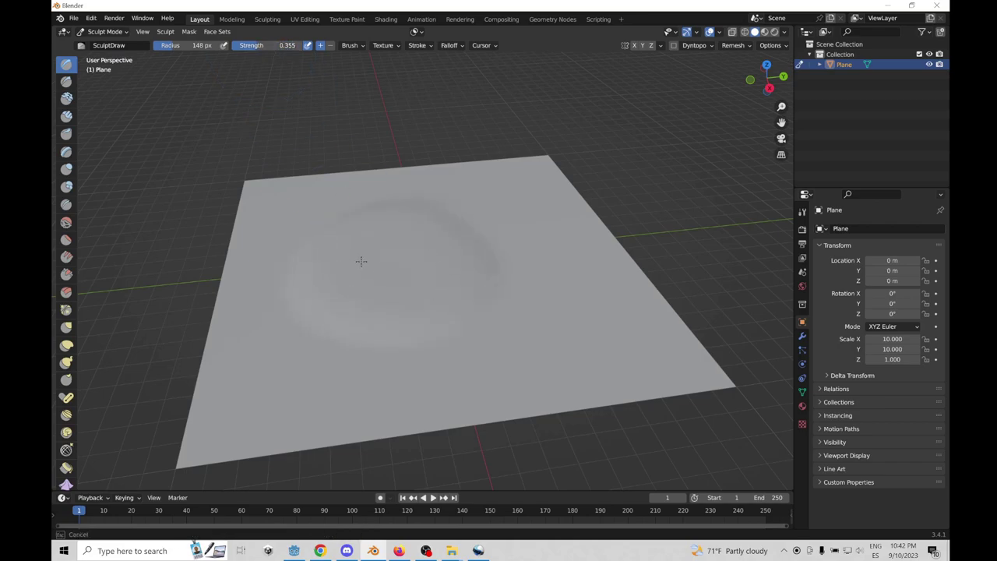
{"action": "right_click", "coordinate": [363, 264]}
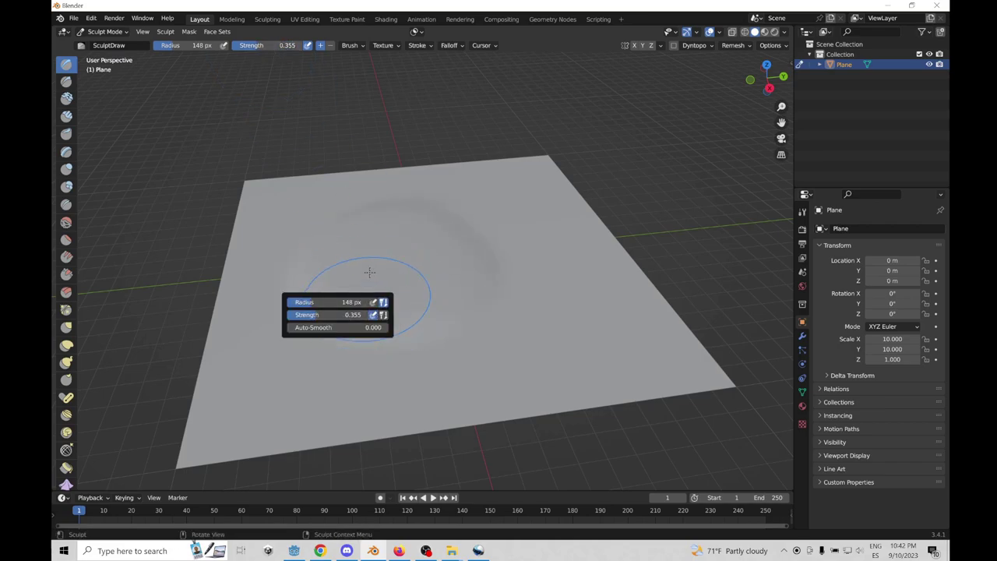
Set the Draw brush to subtract and carve the terrain down along the plane's whole +Y edge
{"action": "mouse_move", "coordinate": [356, 289]}
{"action": "middle_mouse_down"}
{"action": "mouse_move", "coordinate": [396, 253]}
{"action": "mouse_move", "coordinate": [367, 271]}
{"action": "middle_mouse_up"}
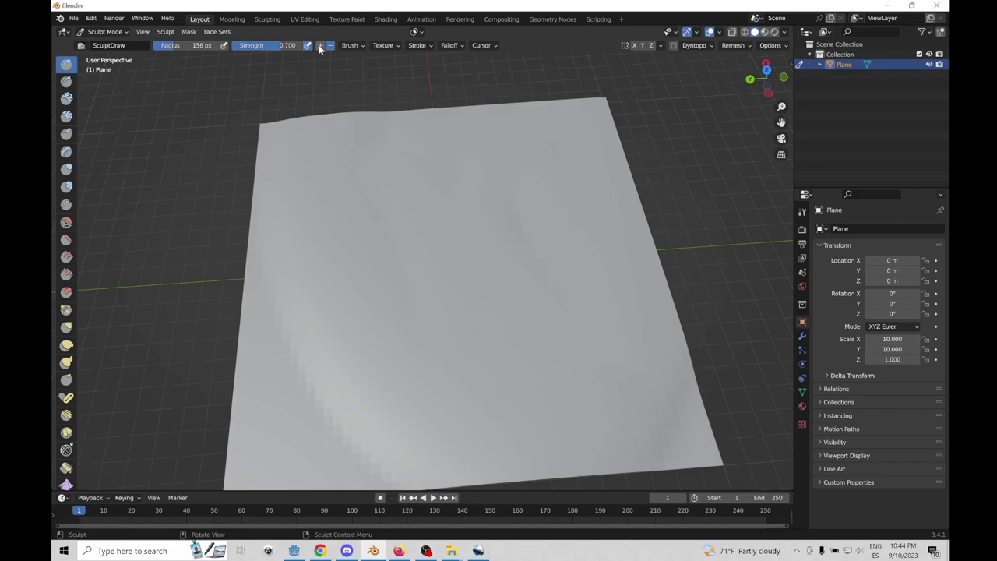
{"action": "left_click", "coordinate": [331, 46]}
{"action": "middle_click_drag", "start_coordinate": [276, 180], "coordinate": [349, 351]}
{"action": "mouse_move", "coordinate": [349, 350]}
{"action": "left_mouse_down"}
{"action": "mouse_move", "coordinate": [506, 349]}
{"action": "mouse_move", "coordinate": [627, 364]}
{"action": "mouse_move", "coordinate": [374, 366]}
{"action": "left_mouse_up"}
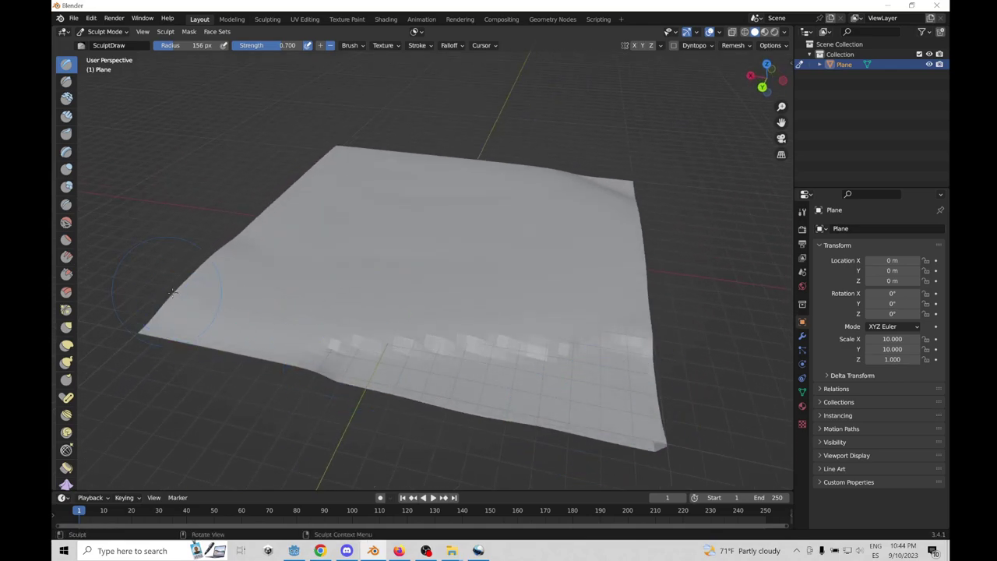
{"action": "mouse_move", "coordinate": [195, 311]}
{"action": "left_mouse_down"}
{"action": "mouse_move", "coordinate": [468, 389]}
{"action": "mouse_move", "coordinate": [195, 327]}
{"action": "mouse_move", "coordinate": [489, 417]}
{"action": "mouse_move", "coordinate": [608, 428]}
{"action": "mouse_move", "coordinate": [537, 397]}
{"action": "left_mouse_up"}
{"action": "mouse_move", "coordinate": [498, 335]}
{"action": "middle_mouse_down"}
{"action": "mouse_move", "coordinate": [366, 273]}
{"action": "mouse_move", "coordinate": [533, 288]}
{"action": "middle_mouse_up"}
{"action": "scroll", "coordinate": [467, 288], "scroll_direction": "down", "scroll_amount": 4}
{"action": "mouse_move", "coordinate": [533, 288]}
{"action": "left_mouse_down"}
{"action": "mouse_move", "coordinate": [499, 308]}
{"action": "mouse_move", "coordinate": [486, 292]}
{"action": "left_mouse_up"}
{"action": "mouse_move", "coordinate": [486, 292]}
{"action": "middle_mouse_down"}
{"action": "mouse_move", "coordinate": [401, 308]}
{"action": "mouse_move", "coordinate": [350, 351]}
{"action": "middle_mouse_up"}
{"action": "left_click_drag", "start_coordinate": [366, 152], "coordinate": [370, 382]}
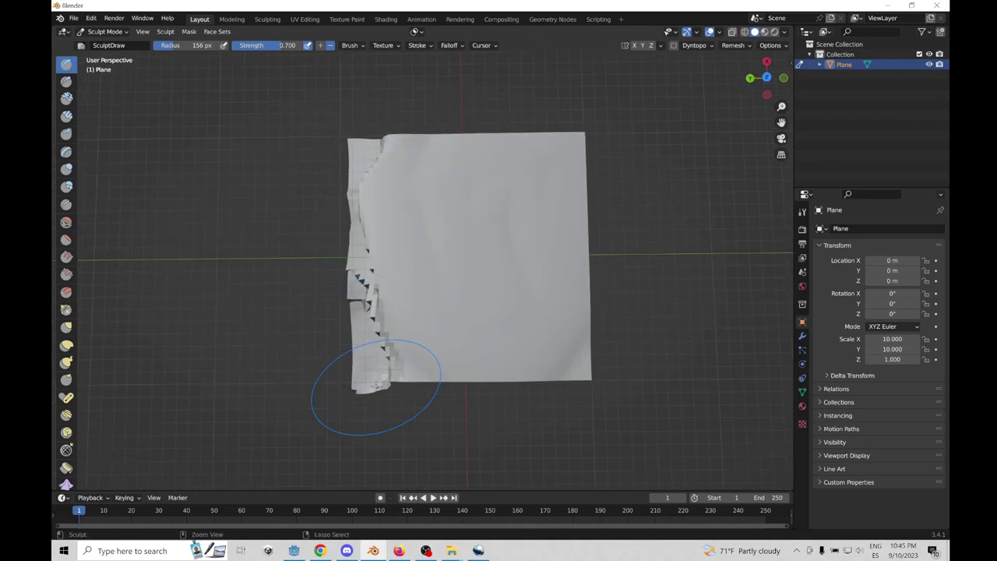
Smooth the jagged slope along the lowered +Y edge with the Smooth brush
{"action": "mouse_move", "coordinate": [366, 381]}
{"action": "middle_mouse_down"}
{"action": "mouse_move", "coordinate": [309, 336]}
{"action": "mouse_move", "coordinate": [343, 311]}
{"action": "mouse_move", "coordinate": [234, 273]}
{"action": "mouse_move", "coordinate": [117, 249]}
{"action": "middle_mouse_up"}
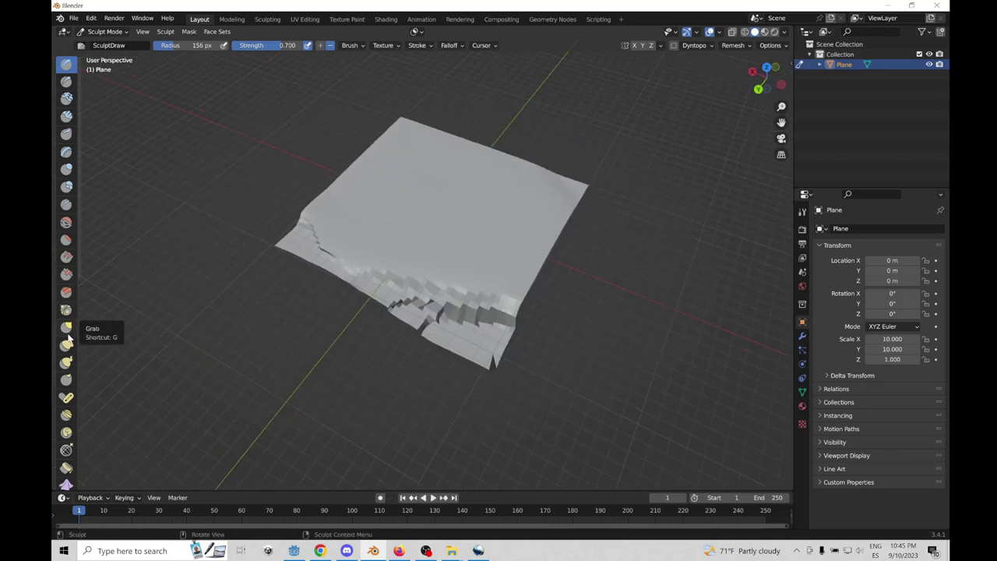
{"action": "left_click", "coordinate": [66, 223]}
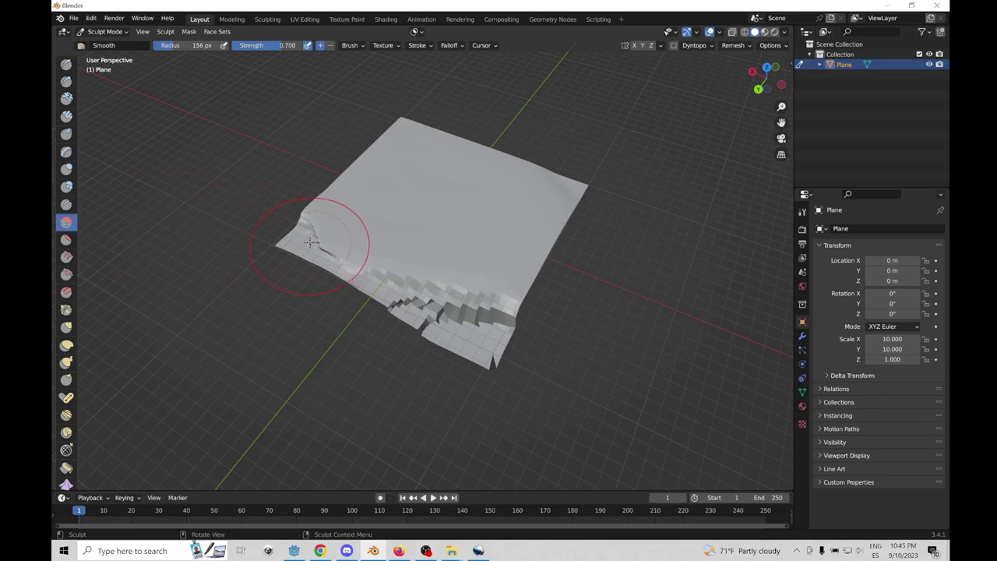
{"action": "mouse_move", "coordinate": [312, 244]}
{"action": "left_mouse_down"}
{"action": "mouse_move", "coordinate": [377, 274]}
{"action": "mouse_move", "coordinate": [502, 360]}
{"action": "left_mouse_up"}
Raise the terrain along the plane's -Y side and across its middle with the Draw brush
{"action": "mouse_move", "coordinate": [503, 360]}
{"action": "middle_mouse_down"}
{"action": "mouse_move", "coordinate": [446, 325]}
{"action": "mouse_move", "coordinate": [421, 370]}
{"action": "middle_mouse_up"}
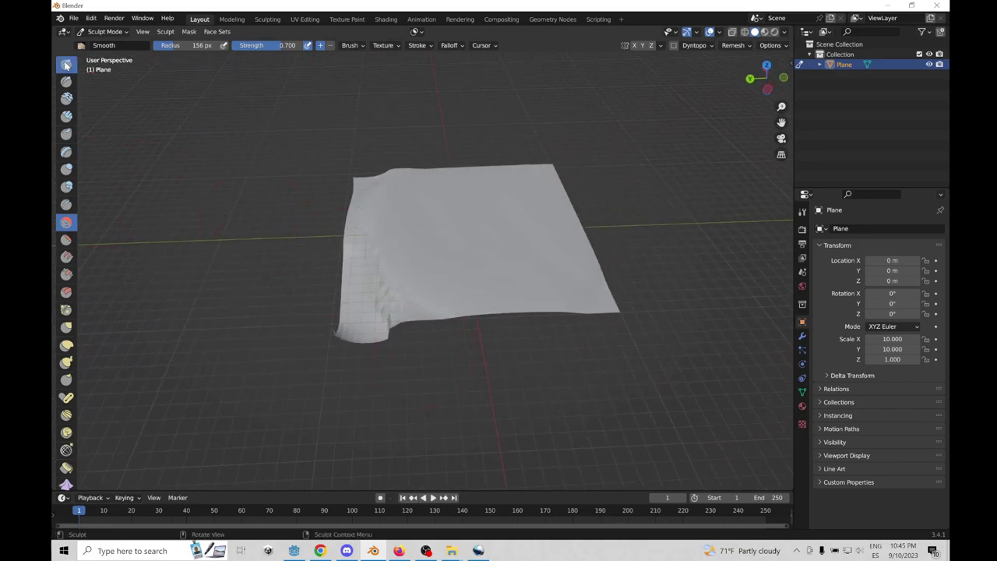
{"action": "left_click", "coordinate": [66, 65]}
{"action": "left_click_drag", "start_coordinate": [522, 188], "coordinate": [594, 288]}
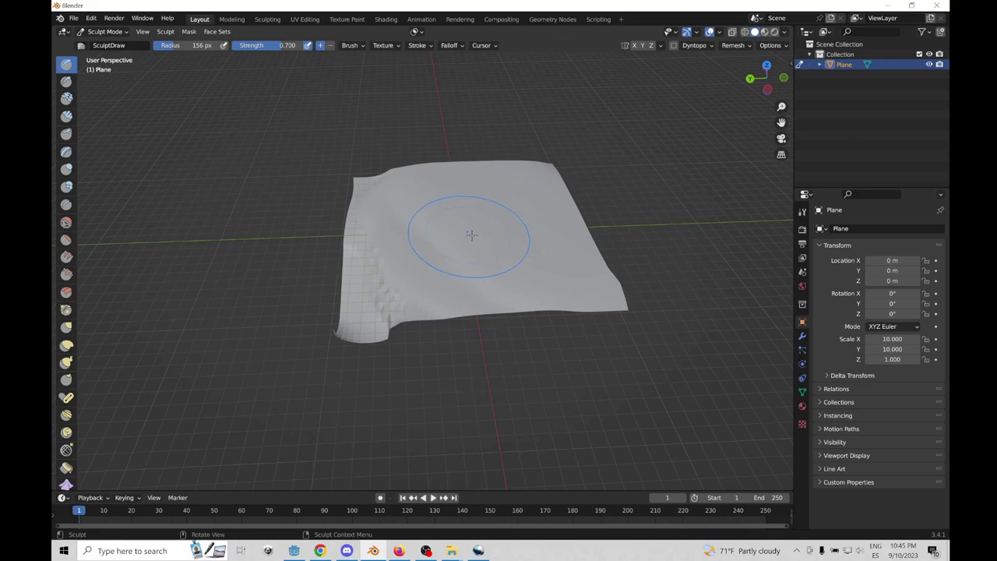
{"action": "mouse_move", "coordinate": [472, 234]}
{"action": "left_mouse_down"}
{"action": "mouse_move", "coordinate": [466, 184]}
{"action": "mouse_move", "coordinate": [480, 190]}
{"action": "left_mouse_up"}
{"action": "mouse_move", "coordinate": [480, 191]}
{"action": "middle_mouse_down"}
{"action": "mouse_move", "coordinate": [347, 266]}
{"action": "mouse_move", "coordinate": [512, 278]}
{"action": "middle_mouse_up"}
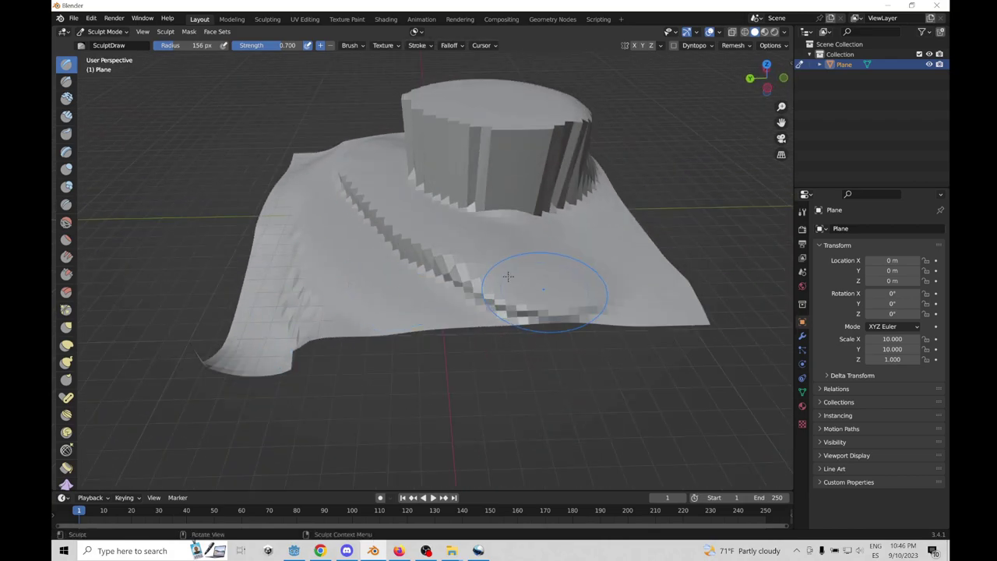
Raise a second, lower terrace step along the terrain's +Y slope near the -X edge with the Draw brush
{"action": "mouse_move", "coordinate": [631, 242]}
{"action": "left_mouse_down"}
{"action": "mouse_move", "coordinate": [662, 296]}
{"action": "mouse_move", "coordinate": [639, 315]}
{"action": "left_mouse_up"}
{"action": "middle_click_drag", "start_coordinate": [639, 315], "coordinate": [693, 315]}
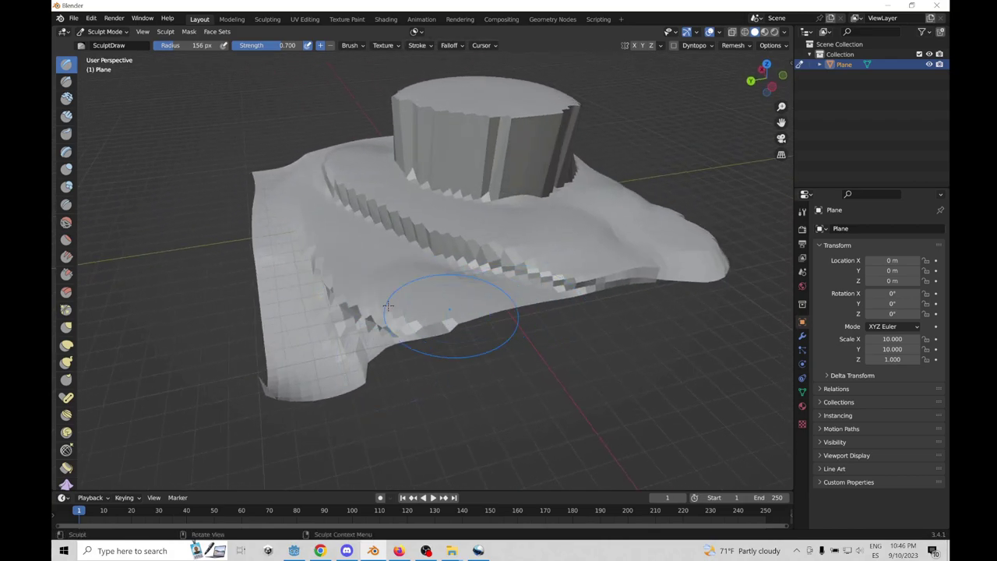
{"action": "left_click_drag", "start_coordinate": [457, 323], "coordinate": [343, 351]}
{"action": "mouse_move", "coordinate": [304, 335]}
{"action": "middle_mouse_down"}
{"action": "mouse_move", "coordinate": [368, 319]}
{"action": "mouse_move", "coordinate": [381, 205]}
{"action": "middle_mouse_up"}
Soften the plateau's rim and the jagged terrace steps with the Smooth brush
{"action": "key", "text": "s"}
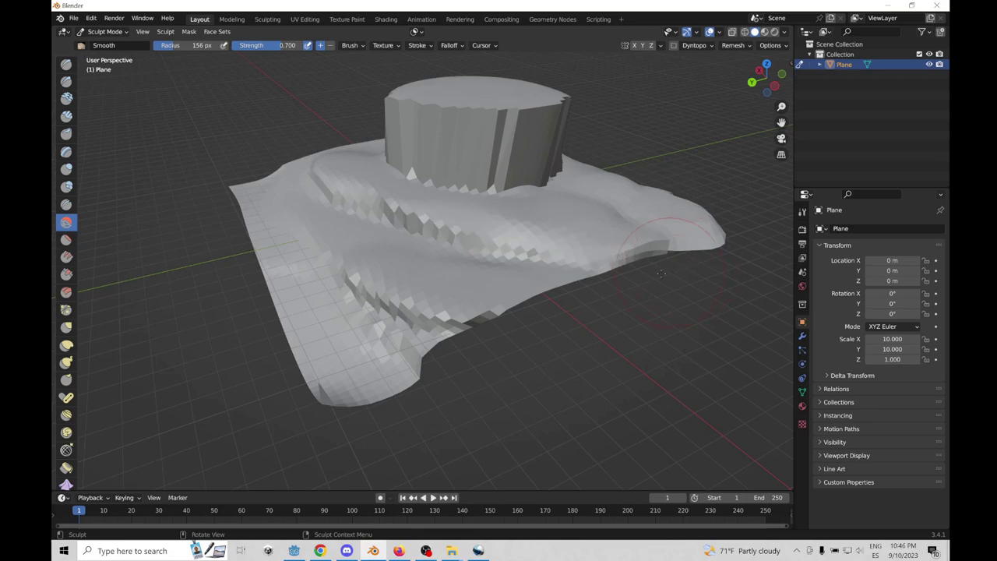
{"action": "middle_click_drag", "start_coordinate": [661, 273], "coordinate": [378, 234]}
{"action": "mouse_move", "coordinate": [445, 151]}
{"action": "middle_mouse_down"}
{"action": "mouse_move", "coordinate": [280, 214]}
{"action": "mouse_move", "coordinate": [478, 167]}
{"action": "mouse_move", "coordinate": [589, 67]}
{"action": "mouse_move", "coordinate": [389, 289]}
{"action": "mouse_move", "coordinate": [335, 252]}
{"action": "middle_mouse_up"}
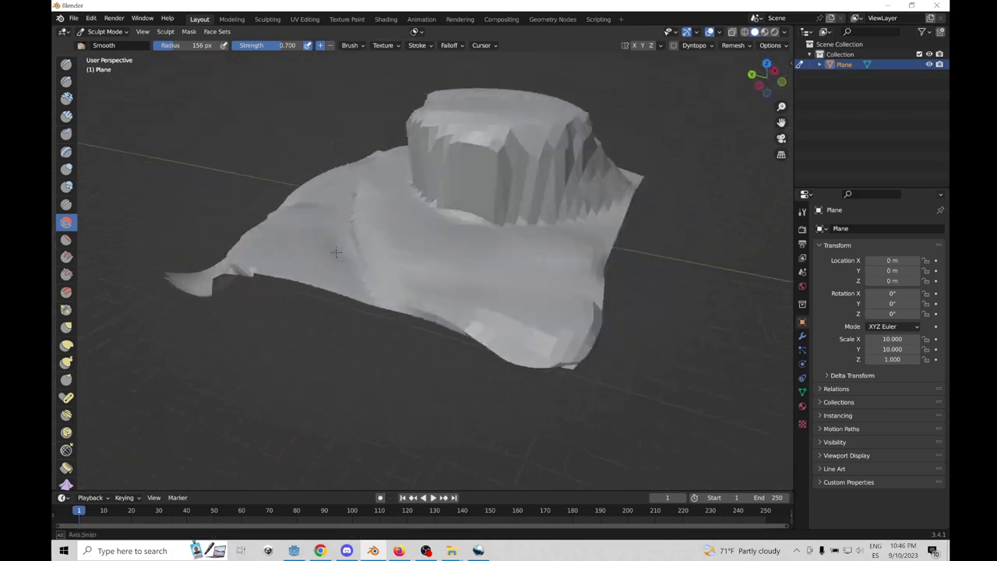
{"action": "scroll", "coordinate": [336, 287], "scroll_direction": "up", "scroll_amount": 4}
{"action": "scroll", "coordinate": [363, 283], "scroll_direction": "down", "scroll_amount": 4}
{"action": "mouse_move", "coordinate": [336, 287]}
{"action": "middle_mouse_down"}
{"action": "mouse_move", "coordinate": [363, 283]}
{"action": "mouse_move", "coordinate": [165, 276]}
{"action": "mouse_move", "coordinate": [140, 302]}
{"action": "middle_mouse_up"}
{"action": "scroll", "coordinate": [457, 265], "scroll_direction": "up", "scroll_amount": 4}
{"action": "middle_click_drag", "start_coordinate": [457, 265], "coordinate": [428, 280]}
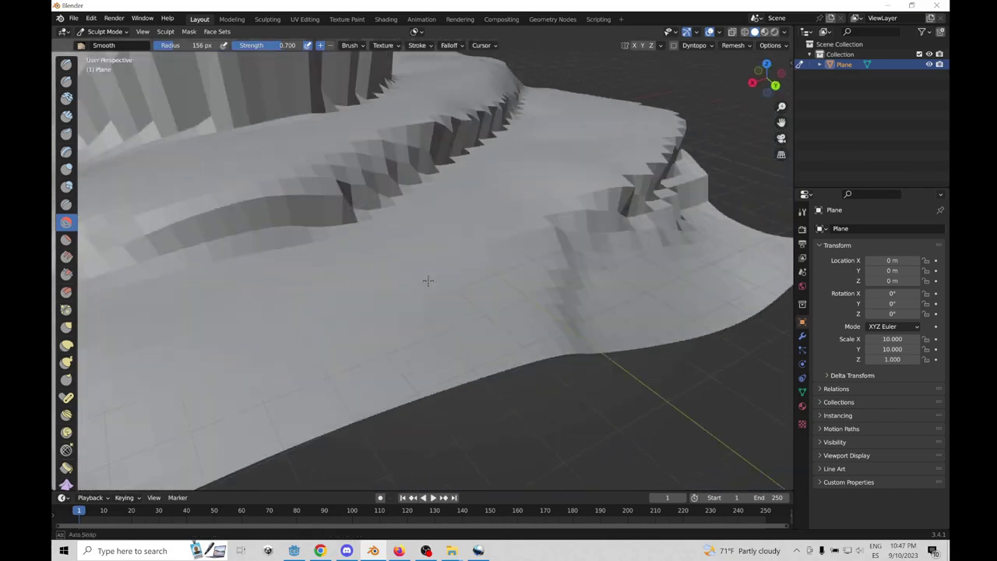
{"action": "mouse_move", "coordinate": [647, 348]}
{"action": "left_mouse_down"}
{"action": "mouse_move", "coordinate": [602, 370]}
{"action": "mouse_move", "coordinate": [693, 398]}
{"action": "left_mouse_up"}
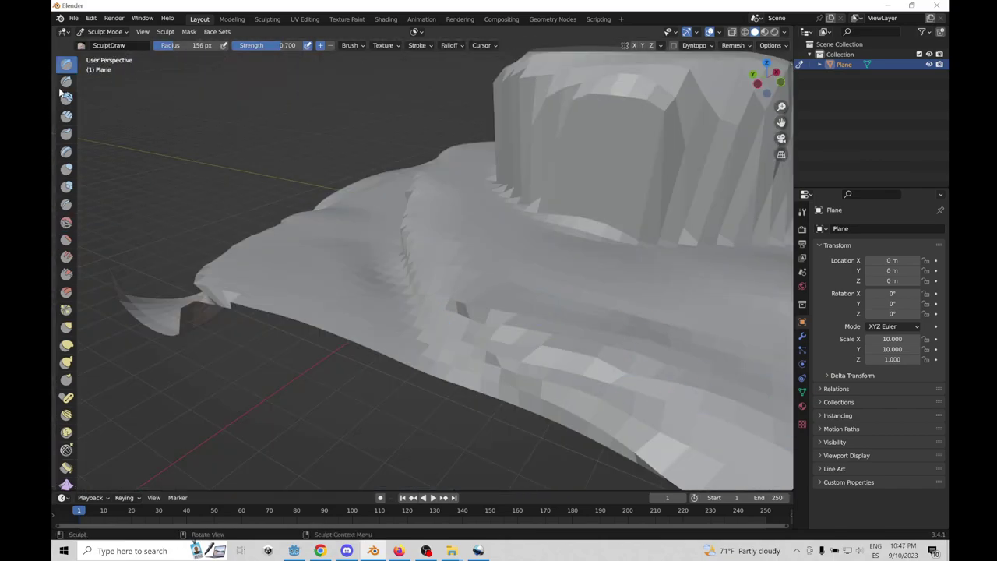
Smooth the uneven, faceted terrain below the plateau with the Smooth brush
{"action": "left_click", "coordinate": [66, 222]}
{"action": "mouse_move", "coordinate": [634, 379]}
{"action": "middle_mouse_down"}
{"action": "mouse_move", "coordinate": [748, 296]}
{"action": "mouse_move", "coordinate": [654, 350]}
{"action": "mouse_move", "coordinate": [534, 356]}
{"action": "mouse_move", "coordinate": [420, 264]}
{"action": "middle_mouse_up"}
{"action": "left_click_drag", "start_coordinate": [417, 264], "coordinate": [412, 262]}
{"action": "scroll", "coordinate": [412, 262], "scroll_direction": "up", "scroll_amount": 4}
{"action": "mouse_move", "coordinate": [412, 263]}
{"action": "middle_mouse_down"}
{"action": "mouse_move", "coordinate": [494, 305]}
{"action": "mouse_move", "coordinate": [608, 327]}
{"action": "mouse_move", "coordinate": [405, 348]}
{"action": "middle_mouse_up"}
Raise the upper terrace's +X end beside the plateau with the Draw brush
{"action": "left_click", "coordinate": [66, 64]}
{"action": "left_click_drag", "start_coordinate": [322, 207], "coordinate": [303, 251]}
{"action": "middle_click_drag", "start_coordinate": [454, 219], "coordinate": [323, 140]}
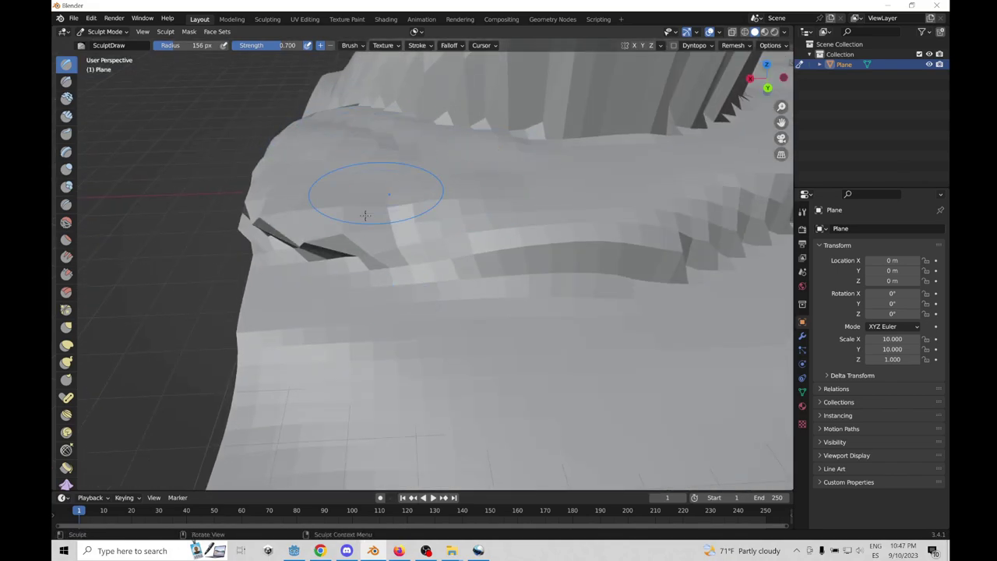
{"action": "mouse_move", "coordinate": [365, 215]}
{"action": "middle_mouse_down"}
{"action": "mouse_move", "coordinate": [522, 300]}
{"action": "mouse_move", "coordinate": [383, 289]}
{"action": "mouse_move", "coordinate": [364, 222]}
{"action": "mouse_move", "coordinate": [460, 168]}
{"action": "mouse_move", "coordinate": [438, 295]}
{"action": "middle_mouse_up"}
Smooth the raised +X end of the upper terrace and the slopes around it
{"action": "key", "text": "shift+s"}
{"action": "scroll", "coordinate": [439, 294], "scroll_direction": "up", "scroll_amount": 4}
{"action": "left_click_drag", "start_coordinate": [456, 195], "coordinate": [439, 193], "text": "shift"}
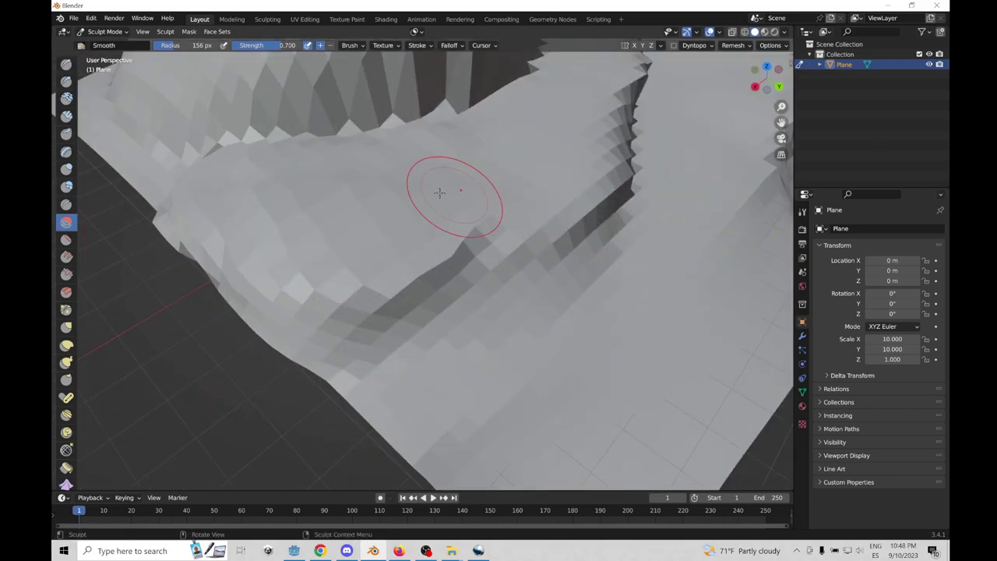
{"action": "left_click_drag", "start_coordinate": [308, 258], "coordinate": [327, 257], "text": "shift"}
{"action": "scroll", "coordinate": [327, 257], "scroll_direction": "down", "scroll_amount": 4}
{"action": "mouse_move", "coordinate": [645, 208]}
{"action": "middle_mouse_down"}
{"action": "mouse_move", "coordinate": [520, 178]}
{"action": "mouse_move", "coordinate": [519, 205]}
{"action": "mouse_move", "coordinate": [520, 152]}
{"action": "mouse_move", "coordinate": [525, 203]}
{"action": "mouse_move", "coordinate": [492, 129]}
{"action": "mouse_move", "coordinate": [436, 156]}
{"action": "mouse_move", "coordinate": [474, 293]}
{"action": "mouse_move", "coordinate": [282, 246]}
{"action": "middle_mouse_up"}
{"action": "left_click_drag", "start_coordinate": [329, 290], "coordinate": [335, 292]}
{"action": "mouse_move", "coordinate": [335, 293]}
{"action": "middle_mouse_down"}
{"action": "mouse_move", "coordinate": [421, 327]}
{"action": "mouse_move", "coordinate": [436, 285]}
{"action": "middle_mouse_up"}
{"action": "mouse_move", "coordinate": [436, 285]}
{"action": "left_mouse_down"}
{"action": "mouse_move", "coordinate": [424, 279]}
{"action": "mouse_move", "coordinate": [441, 301]}
{"action": "mouse_move", "coordinate": [475, 286]}
{"action": "left_mouse_up"}
{"action": "mouse_move", "coordinate": [476, 286]}
{"action": "middle_mouse_down"}
{"action": "mouse_move", "coordinate": [482, 245]}
{"action": "mouse_move", "coordinate": [415, 279]}
{"action": "middle_mouse_up"}
In Edit Mode, lower the vertices of the upturned far corner at the +Y edge along the Z axis
{"action": "key", "text": "ctrl+Tab"}
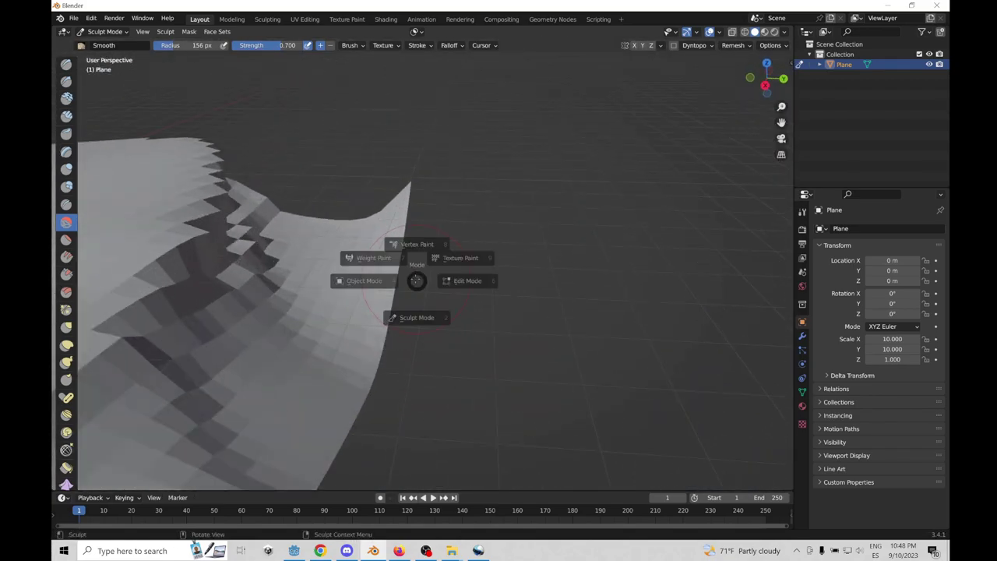
{"action": "left_click", "coordinate": [467, 282]}
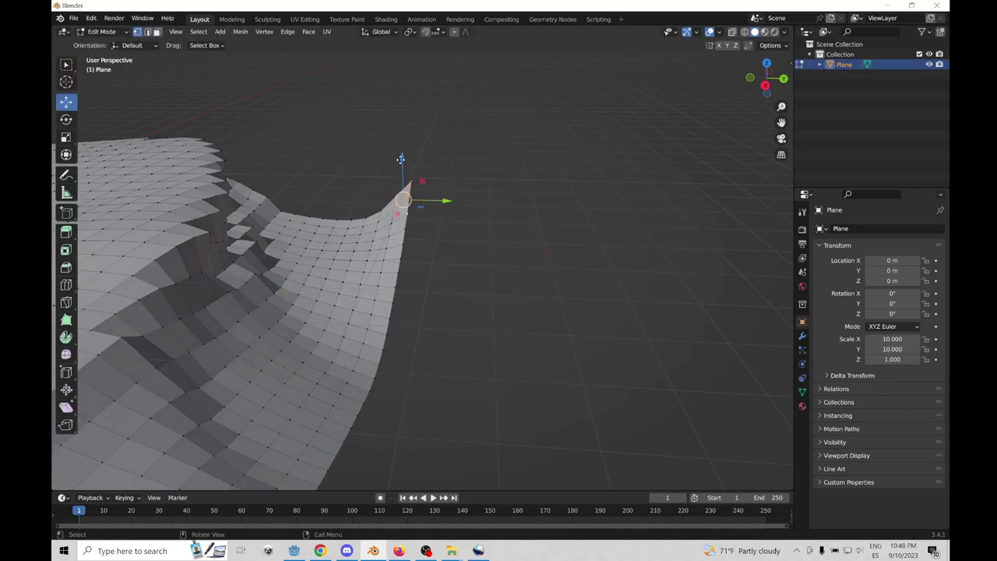
{"action": "mouse_move", "coordinate": [400, 160]}
{"action": "left_mouse_down"}
{"action": "mouse_move", "coordinate": [391, 194]}
{"action": "mouse_move", "coordinate": [410, 168]}
{"action": "mouse_move", "coordinate": [409, 185]}
{"action": "mouse_move", "coordinate": [394, 184]}
{"action": "left_mouse_up"}
{"action": "left_click", "coordinate": [380, 214]}
{"action": "left_click", "coordinate": [409, 192]}
{"action": "left_click", "coordinate": [408, 211]}
{"action": "left_click", "coordinate": [396, 207]}
{"action": "left_click", "coordinate": [380, 211]}
{"action": "left_click_drag", "start_coordinate": [380, 176], "coordinate": [410, 178]}
{"action": "left_click", "coordinate": [410, 203]}
{"action": "middle_click_drag", "start_coordinate": [327, 177], "coordinate": [289, 187]}
Return to Sculpt Mode and carve a low ledge along the +Y edge with the Draw brush set to subtract
{"action": "key", "text": "ctrl+Tab"}
{"action": "left_click", "coordinate": [290, 245]}
{"action": "middle_click_drag", "start_coordinate": [545, 284], "coordinate": [390, 261]}
{"action": "mouse_move", "coordinate": [374, 300]}
{"action": "middle_mouse_down"}
{"action": "mouse_move", "coordinate": [544, 285]}
{"action": "mouse_move", "coordinate": [451, 332]}
{"action": "mouse_move", "coordinate": [420, 327]}
{"action": "middle_mouse_up"}
{"action": "left_click", "coordinate": [66, 67]}
{"action": "middle_click_drag", "start_coordinate": [468, 289], "coordinate": [584, 268]}
{"action": "left_click_drag", "start_coordinate": [585, 267], "coordinate": [623, 319]}
{"action": "mouse_move", "coordinate": [623, 320]}
{"action": "middle_mouse_down"}
{"action": "mouse_move", "coordinate": [539, 301]}
{"action": "mouse_move", "coordinate": [345, 367]}
{"action": "mouse_move", "coordinate": [561, 170]}
{"action": "mouse_move", "coordinate": [423, 456]}
{"action": "middle_mouse_up"}
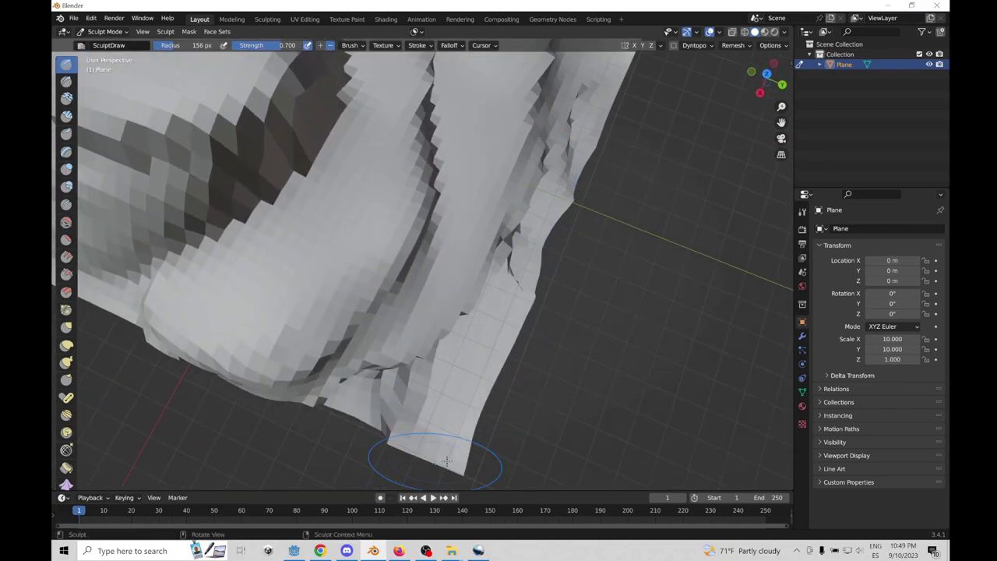
Smooth the newly carved ledge and the broken slope above the +Y edge with the Smooth brush
{"action": "mouse_move", "coordinate": [456, 412]}
{"action": "middle_mouse_down"}
{"action": "mouse_move", "coordinate": [397, 265]}
{"action": "mouse_move", "coordinate": [165, 87]}
{"action": "middle_mouse_up"}
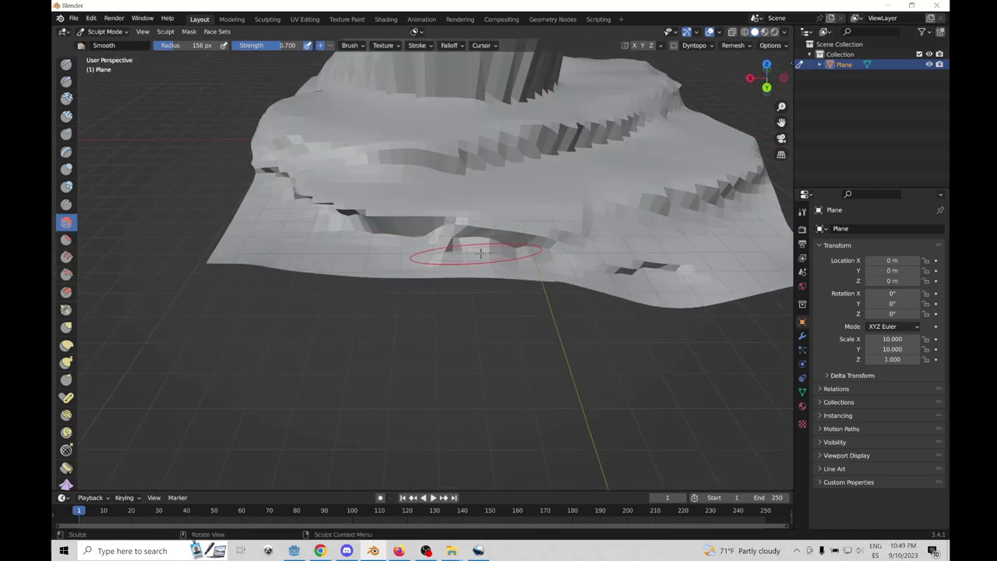
{"action": "mouse_move", "coordinate": [480, 253]}
{"action": "middle_mouse_down"}
{"action": "mouse_move", "coordinate": [462, 251]}
{"action": "mouse_move", "coordinate": [490, 262]}
{"action": "mouse_move", "coordinate": [356, 233]}
{"action": "mouse_move", "coordinate": [419, 247]}
{"action": "mouse_move", "coordinate": [461, 285]}
{"action": "middle_mouse_up"}
{"action": "middle_click_drag", "start_coordinate": [366, 194], "coordinate": [328, 226]}
{"action": "scroll", "coordinate": [412, 334], "scroll_direction": "up", "scroll_amount": 4}
{"action": "mouse_move", "coordinate": [412, 335]}
{"action": "middle_mouse_down"}
{"action": "mouse_move", "coordinate": [432, 324]}
{"action": "mouse_move", "coordinate": [399, 343]}
{"action": "mouse_move", "coordinate": [234, 351]}
{"action": "mouse_move", "coordinate": [296, 343]}
{"action": "mouse_move", "coordinate": [393, 358]}
{"action": "mouse_move", "coordinate": [439, 352]}
{"action": "middle_mouse_up"}
{"action": "scroll", "coordinate": [432, 324], "scroll_direction": "down", "scroll_amount": 6}
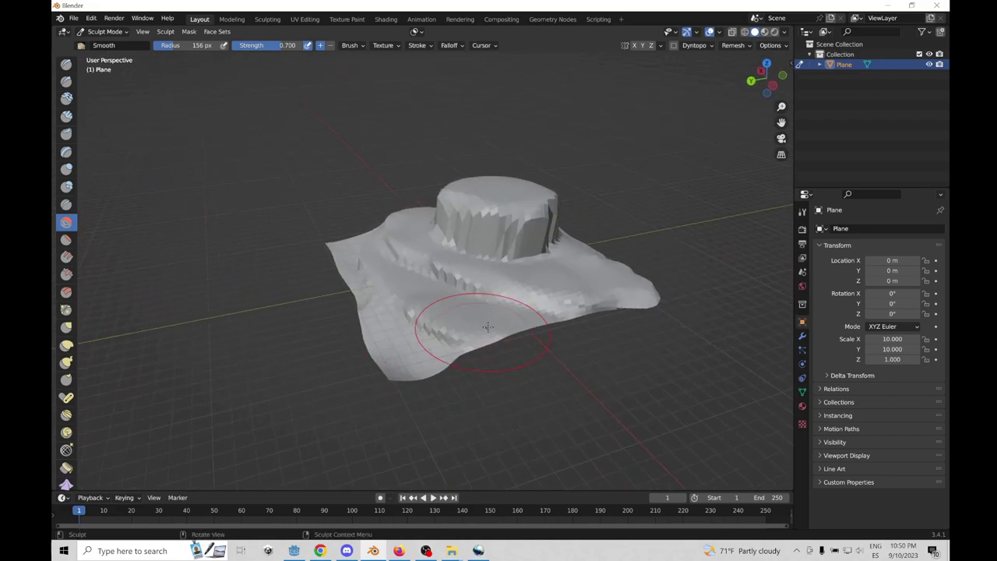
Switch the terrain to Vertex Paint mode and frame the plateau's cliff face closely
{"action": "mouse_move", "coordinate": [483, 316]}
{"action": "middle_mouse_down"}
{"action": "mouse_move", "coordinate": [390, 327]}
{"action": "mouse_move", "coordinate": [420, 314]}
{"action": "middle_mouse_up"}
{"action": "scroll", "coordinate": [420, 315], "scroll_direction": "up", "scroll_amount": 3}
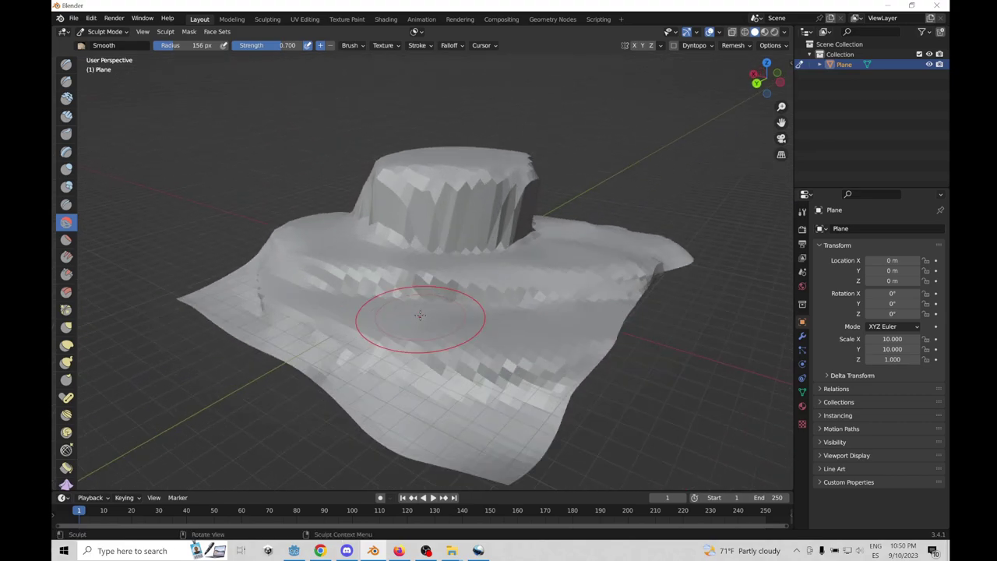
{"action": "key", "text": "ctrl+Tab"}
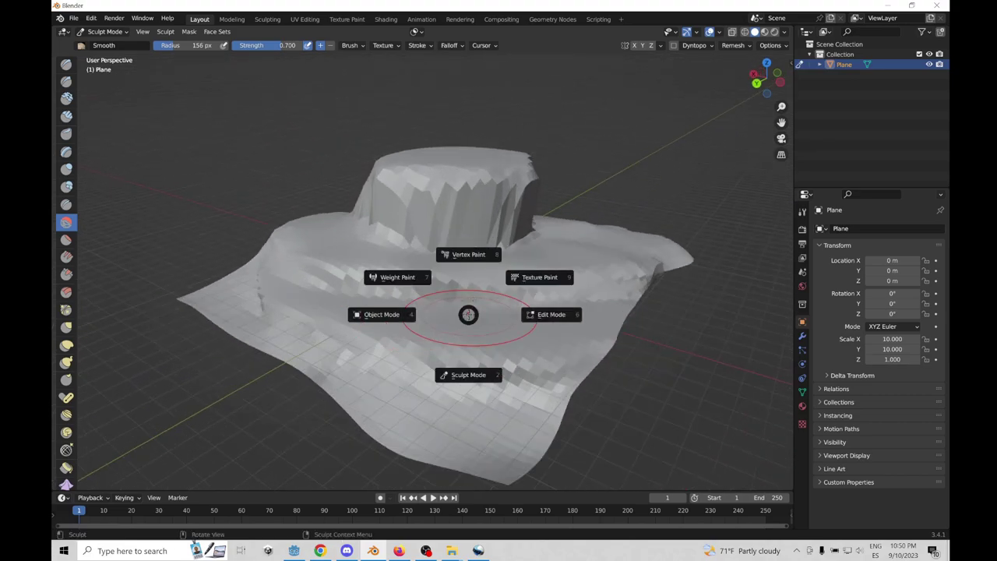
{"action": "left_click", "coordinate": [475, 248]}
{"action": "scroll", "coordinate": [405, 242], "scroll_direction": "up", "scroll_amount": 5}
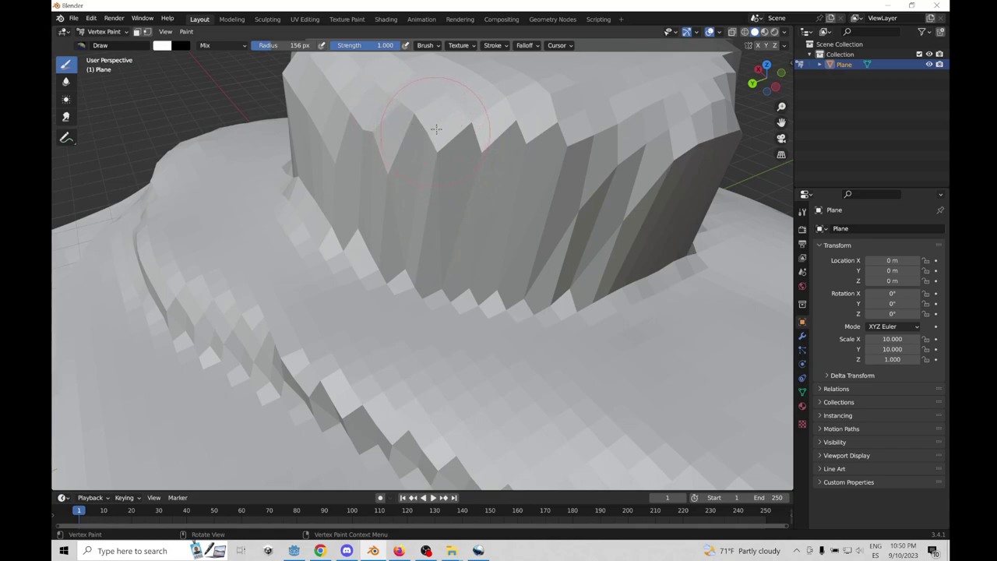
{"action": "mouse_move", "coordinate": [436, 128]}
{"action": "middle_mouse_down"}
{"action": "mouse_move", "coordinate": [433, 156]}
{"action": "mouse_move", "coordinate": [429, 122]}
{"action": "mouse_move", "coordinate": [438, 202]}
{"action": "mouse_move", "coordinate": [486, 221]}
{"action": "mouse_move", "coordinate": [447, 208]}
{"action": "middle_mouse_up"}
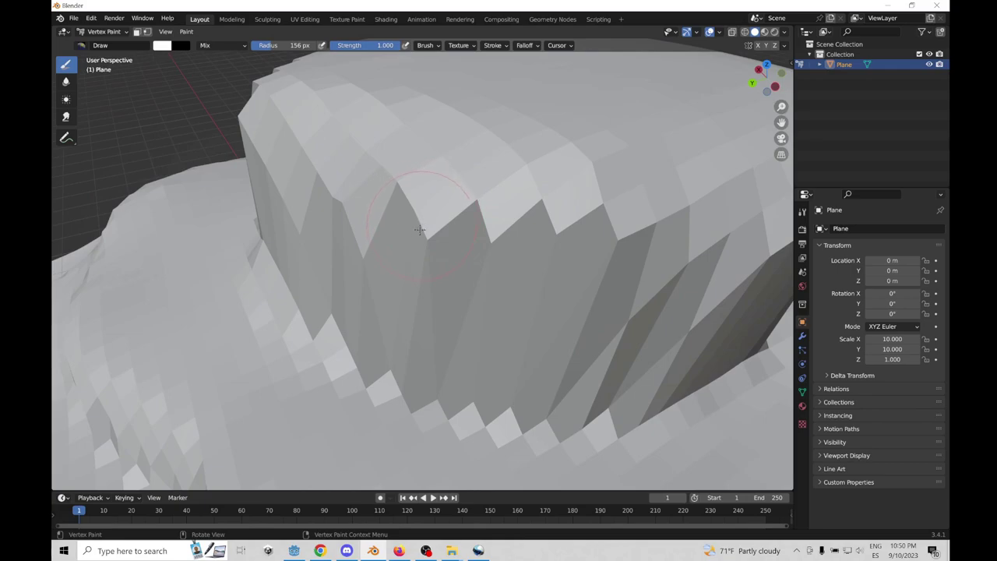
Set the paint colour to light pink (hue 0.019, saturation 0.274, value 1.000) and paint test strokes on the plateau's cliff
{"action": "left_click", "coordinate": [163, 46]}
{"action": "mouse_move", "coordinate": [316, 148]}
{"action": "left_mouse_down"}
{"action": "mouse_move", "coordinate": [421, 249]}
{"action": "mouse_move", "coordinate": [592, 198]}
{"action": "left_mouse_up"}
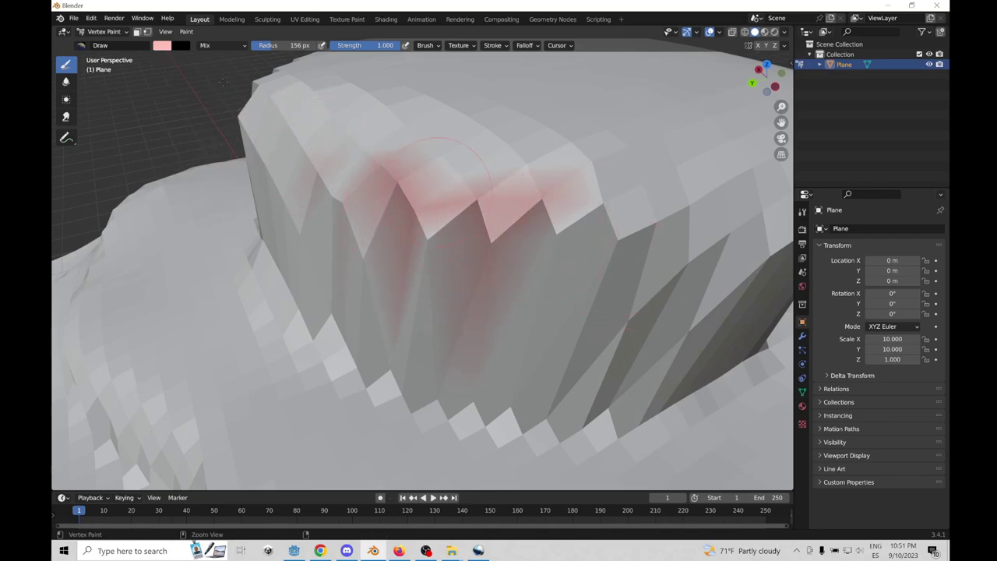
{"action": "key", "text": "ctrl+z"}
{"action": "left_click", "coordinate": [163, 46]}
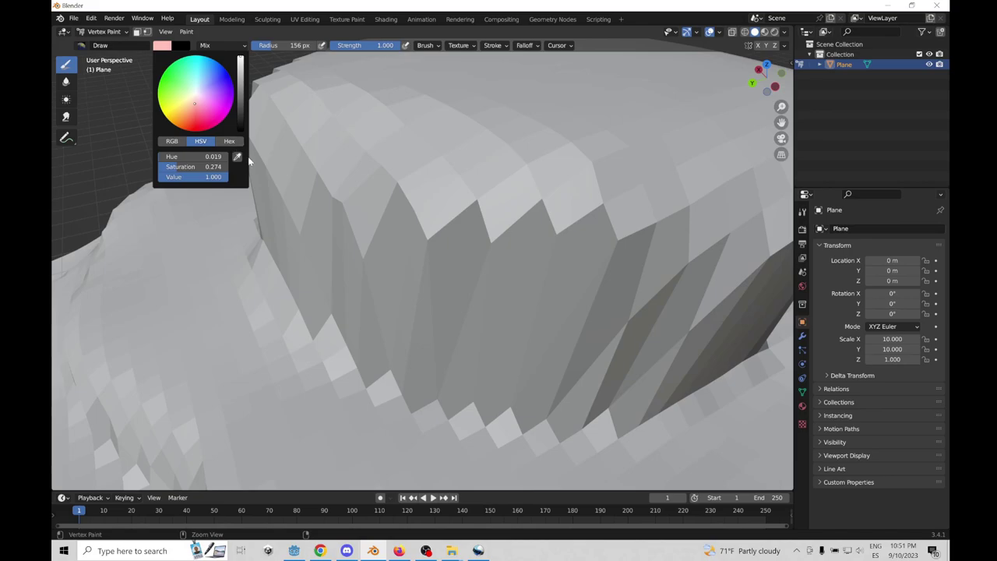
{"action": "mouse_move", "coordinate": [427, 243]}
{"action": "left_mouse_down"}
{"action": "mouse_move", "coordinate": [457, 225]}
{"action": "mouse_move", "coordinate": [484, 244]}
{"action": "left_mouse_up"}
Sample the darker reddish-brown from the painted cliff with the eyedropper and paint over the cliff with it
{"action": "left_click", "coordinate": [163, 46]}
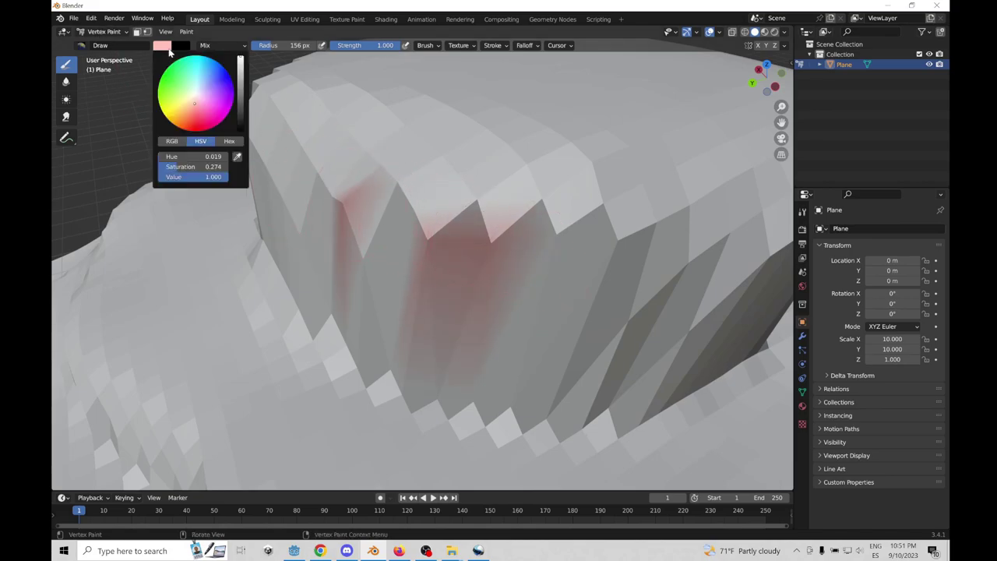
{"action": "left_click", "coordinate": [238, 158]}
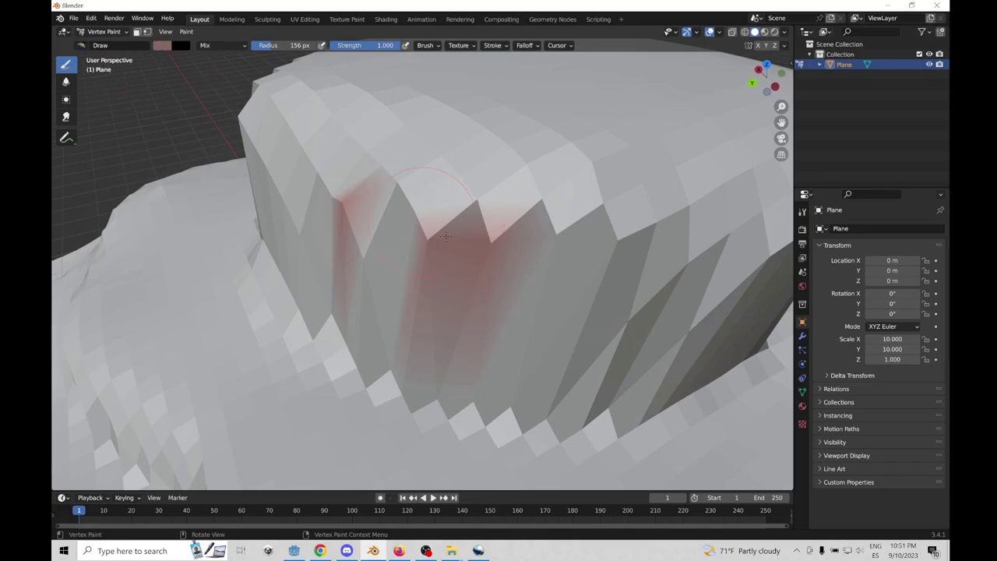
{"action": "mouse_move", "coordinate": [446, 236]}
{"action": "left_mouse_down"}
{"action": "mouse_move", "coordinate": [460, 272]}
{"action": "mouse_move", "coordinate": [412, 238]}
{"action": "left_mouse_up"}
Enlarge the brush radius to 286 px and paint the plateau's top and cliff faces brown
{"action": "scroll", "coordinate": [413, 237], "scroll_direction": "down", "scroll_amount": 5}
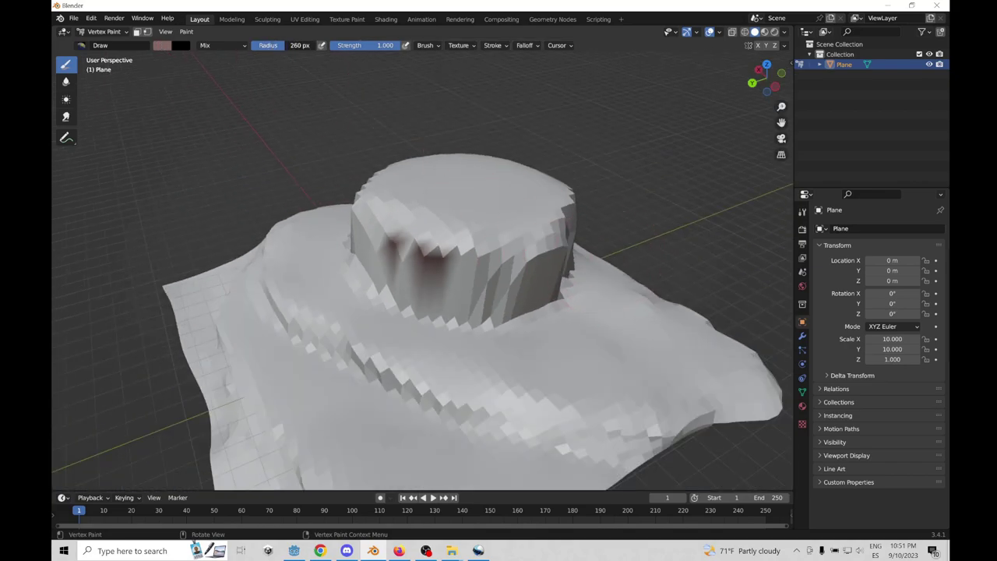
{"action": "left_click_drag", "start_coordinate": [285, 45], "coordinate": [289, 45]}
{"action": "left_click_drag", "start_coordinate": [420, 241], "coordinate": [475, 242]}
{"action": "middle_click_drag", "start_coordinate": [468, 218], "coordinate": [444, 312]}
{"action": "middle_click_drag", "start_coordinate": [444, 234], "coordinate": [444, 272]}
{"action": "left_click_drag", "start_coordinate": [444, 273], "coordinate": [545, 247]}
{"action": "mouse_move", "coordinate": [499, 311]}
{"action": "middle_mouse_down"}
{"action": "mouse_move", "coordinate": [355, 222]}
{"action": "mouse_move", "coordinate": [499, 234]}
{"action": "middle_mouse_up"}
{"action": "left_click_drag", "start_coordinate": [483, 242], "coordinate": [399, 253]}
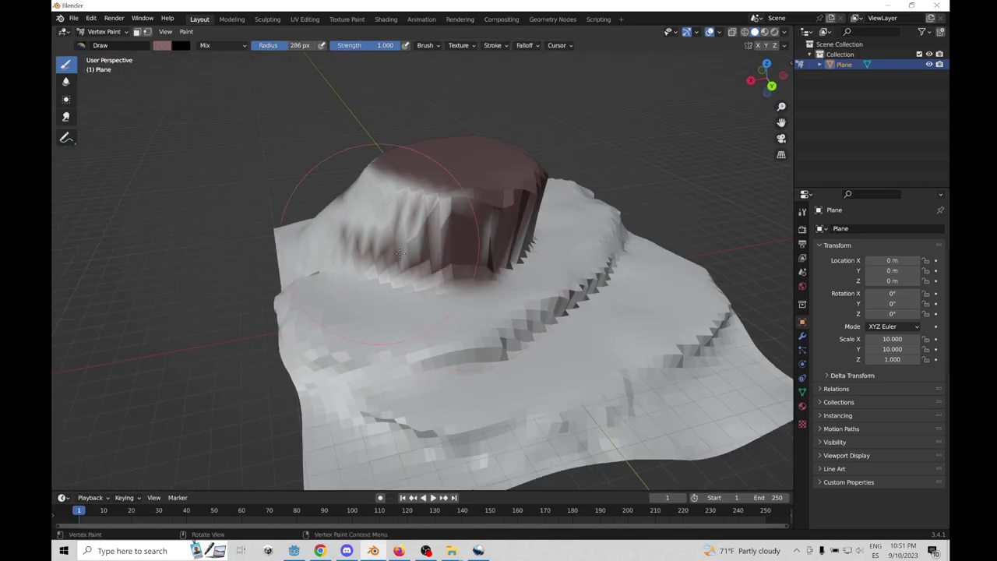
Paint the remaining unpainted cliff faces around the plateau brown
{"action": "mouse_move", "coordinate": [399, 253]}
{"action": "middle_mouse_down"}
{"action": "mouse_move", "coordinate": [366, 234]}
{"action": "mouse_move", "coordinate": [419, 309]}
{"action": "middle_mouse_up"}
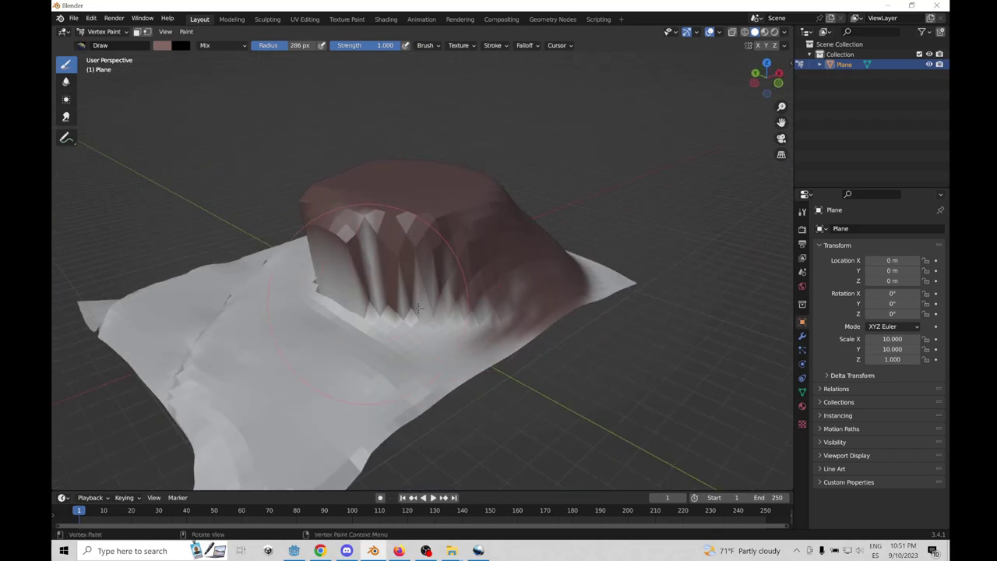
{"action": "mouse_move", "coordinate": [418, 309]}
{"action": "left_mouse_down"}
{"action": "mouse_move", "coordinate": [406, 304]}
{"action": "mouse_move", "coordinate": [505, 308]}
{"action": "mouse_move", "coordinate": [370, 227]}
{"action": "left_mouse_up"}
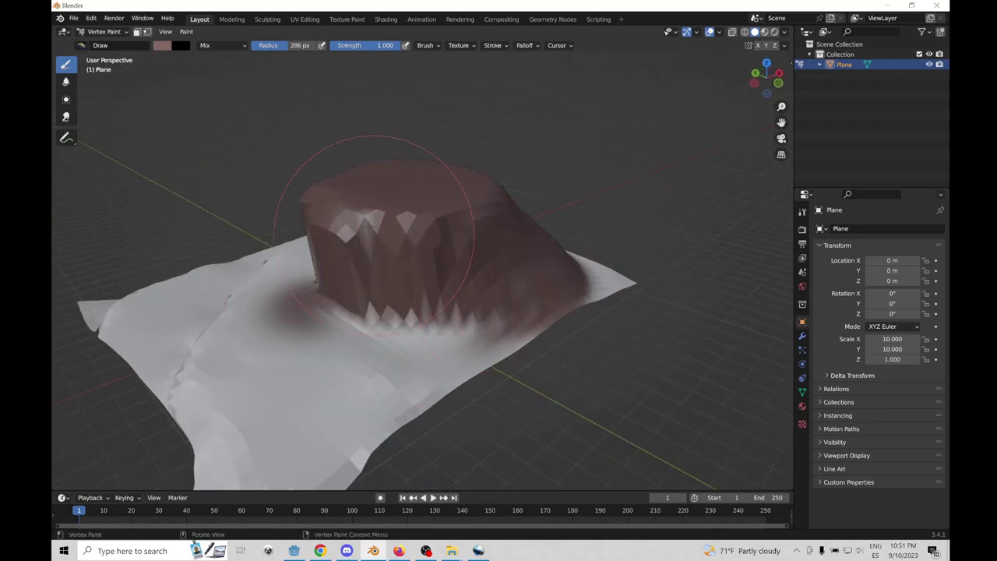
{"action": "middle_click_drag", "start_coordinate": [362, 209], "coordinate": [485, 243]}
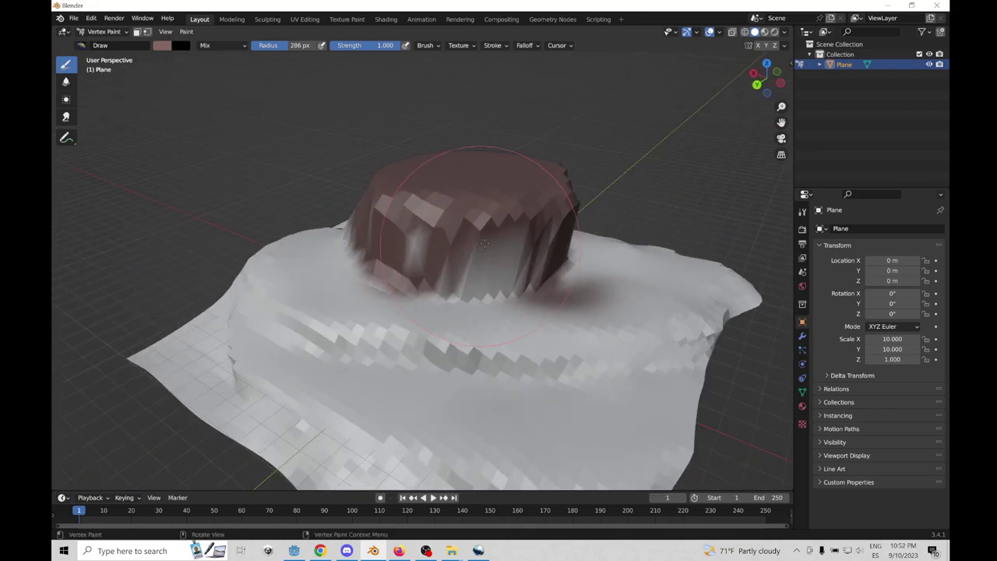
{"action": "left_click_drag", "start_coordinate": [476, 249], "coordinate": [507, 291]}
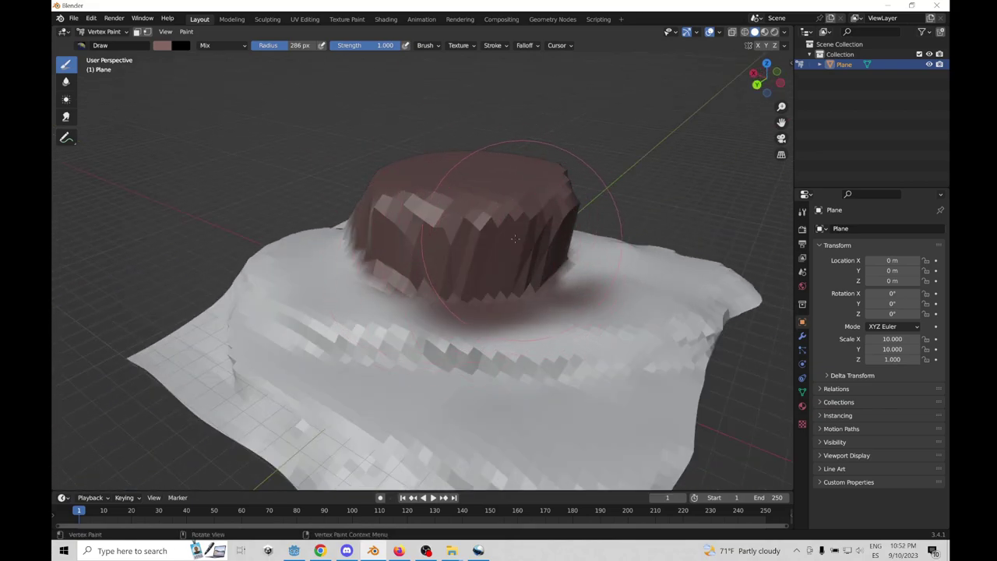
{"action": "middle_click_drag", "start_coordinate": [378, 255], "coordinate": [469, 229]}
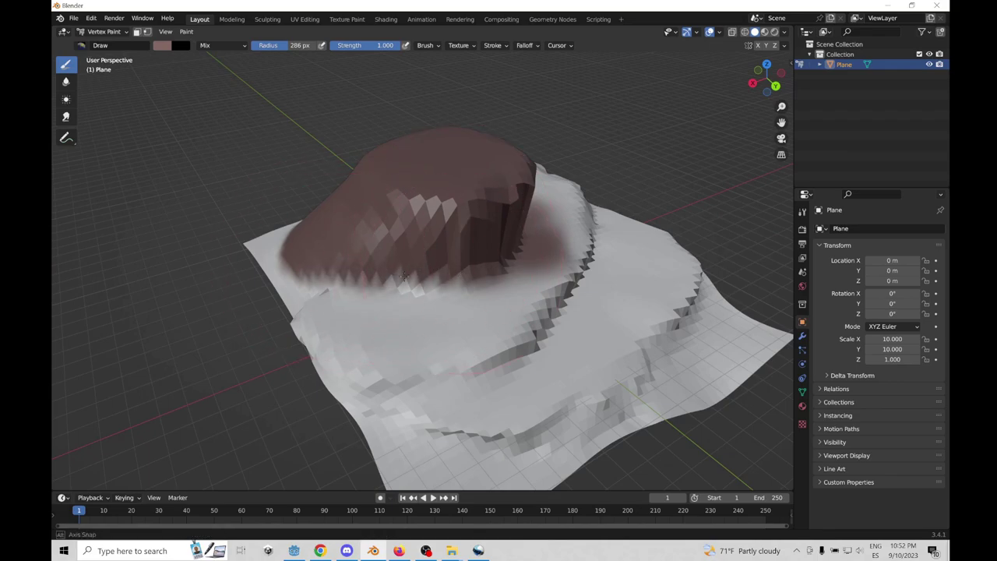
Choose a muted green and paint the flat surface of the lower terrace with it
{"action": "mouse_move", "coordinate": [404, 276]}
{"action": "middle_mouse_down"}
{"action": "mouse_move", "coordinate": [312, 277]}
{"action": "mouse_move", "coordinate": [447, 275]}
{"action": "mouse_move", "coordinate": [363, 232]}
{"action": "mouse_move", "coordinate": [362, 247]}
{"action": "middle_mouse_up"}
{"action": "left_click", "coordinate": [162, 45]}
{"action": "left_click", "coordinate": [185, 97]}
{"action": "mouse_move", "coordinate": [327, 370]}
{"action": "left_mouse_down"}
{"action": "mouse_move", "coordinate": [393, 405]}
{"action": "mouse_move", "coordinate": [306, 335]}
{"action": "left_mouse_up"}
{"action": "mouse_move", "coordinate": [306, 323]}
{"action": "middle_mouse_down"}
{"action": "mouse_move", "coordinate": [378, 367]}
{"action": "mouse_move", "coordinate": [328, 355]}
{"action": "middle_mouse_up"}
{"action": "mouse_move", "coordinate": [405, 319]}
{"action": "left_mouse_down"}
{"action": "mouse_move", "coordinate": [466, 240]}
{"action": "mouse_move", "coordinate": [167, 362]}
{"action": "left_mouse_up"}
Change the paint colour to green with hue 0.334, saturation 0.411 and value 0.525, and paint the upper terrace
{"action": "left_click", "coordinate": [162, 45]}
{"action": "left_click", "coordinate": [184, 79]}
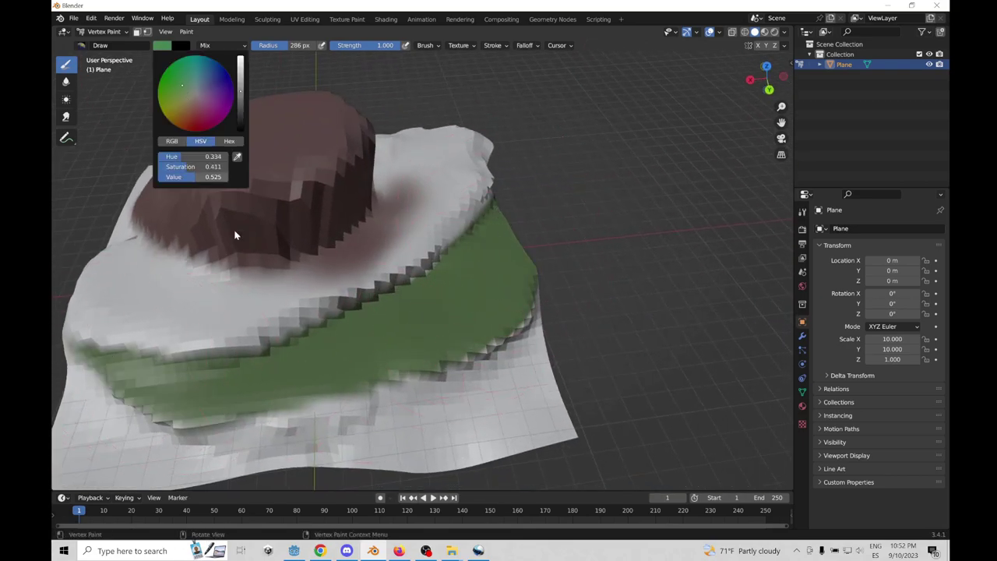
{"action": "mouse_move", "coordinate": [160, 292]}
{"action": "left_mouse_down"}
{"action": "mouse_move", "coordinate": [346, 292]}
{"action": "mouse_move", "coordinate": [436, 187]}
{"action": "left_mouse_up"}
{"action": "mouse_move", "coordinate": [425, 272]}
{"action": "middle_mouse_down"}
{"action": "mouse_move", "coordinate": [300, 229]}
{"action": "mouse_move", "coordinate": [377, 288]}
{"action": "middle_mouse_up"}
{"action": "middle_click_drag", "start_coordinate": [378, 288], "coordinate": [316, 334], "text": "shift"}
Sample the cliff's brown with the eyedropper and paint the low ground along the terrain's +Y edge
{"action": "left_click", "coordinate": [166, 45]}
{"action": "left_click", "coordinate": [237, 157]}
{"action": "mouse_move", "coordinate": [162, 195]}
{"action": "left_mouse_down"}
{"action": "mouse_move", "coordinate": [296, 374]}
{"action": "mouse_move", "coordinate": [483, 390]}
{"action": "mouse_move", "coordinate": [331, 333]}
{"action": "left_mouse_up"}
{"action": "middle_click_drag", "start_coordinate": [331, 333], "coordinate": [410, 369]}
{"action": "mouse_move", "coordinate": [498, 337]}
{"action": "left_mouse_down"}
{"action": "mouse_move", "coordinate": [335, 351]}
{"action": "mouse_move", "coordinate": [450, 388]}
{"action": "left_mouse_up"}
{"action": "middle_click_drag", "start_coordinate": [450, 388], "coordinate": [514, 374]}
{"action": "scroll", "coordinate": [437, 334], "scroll_direction": "down", "scroll_amount": 4}
{"action": "left_click_drag", "start_coordinate": [374, 311], "coordinate": [349, 300]}
{"action": "middle_click_drag", "start_coordinate": [381, 302], "coordinate": [592, 280]}
Reduce the brush radius to 127 px and paint the steep steps between the terraces brown
{"action": "scroll", "coordinate": [396, 187], "scroll_direction": "up", "scroll_amount": 2}
{"action": "key", "text": "f"}
{"action": "left_click", "coordinate": [340, 187]}
{"action": "mouse_move", "coordinate": [341, 187]}
{"action": "middle_mouse_down"}
{"action": "mouse_move", "coordinate": [405, 218]}
{"action": "mouse_move", "coordinate": [475, 210]}
{"action": "middle_mouse_up"}
{"action": "left_click_drag", "start_coordinate": [312, 274], "coordinate": [448, 238]}
{"action": "mouse_move", "coordinate": [448, 238]}
{"action": "middle_mouse_down"}
{"action": "mouse_move", "coordinate": [334, 261]}
{"action": "mouse_move", "coordinate": [288, 250]}
{"action": "middle_mouse_up"}
{"action": "scroll", "coordinate": [460, 269], "scroll_direction": "up", "scroll_amount": 2}
{"action": "mouse_move", "coordinate": [460, 269]}
{"action": "left_mouse_down"}
{"action": "mouse_move", "coordinate": [701, 319]}
{"action": "mouse_move", "coordinate": [744, 308]}
{"action": "left_mouse_up"}
{"action": "mouse_move", "coordinate": [744, 312]}
{"action": "middle_mouse_down"}
{"action": "mouse_move", "coordinate": [686, 349]}
{"action": "mouse_move", "coordinate": [585, 290]}
{"action": "middle_mouse_up"}
{"action": "mouse_move", "coordinate": [592, 300]}
{"action": "left_mouse_down"}
{"action": "mouse_move", "coordinate": [636, 276]}
{"action": "mouse_move", "coordinate": [608, 296]}
{"action": "left_mouse_up"}
{"action": "mouse_move", "coordinate": [608, 296]}
{"action": "middle_mouse_down"}
{"action": "mouse_move", "coordinate": [418, 275]}
{"action": "mouse_move", "coordinate": [558, 271]}
{"action": "mouse_move", "coordinate": [530, 260]}
{"action": "middle_mouse_up"}
{"action": "scroll", "coordinate": [418, 276], "scroll_direction": "down", "scroll_amount": 3}
{"action": "scroll", "coordinate": [445, 260], "scroll_direction": "up", "scroll_amount": 4}
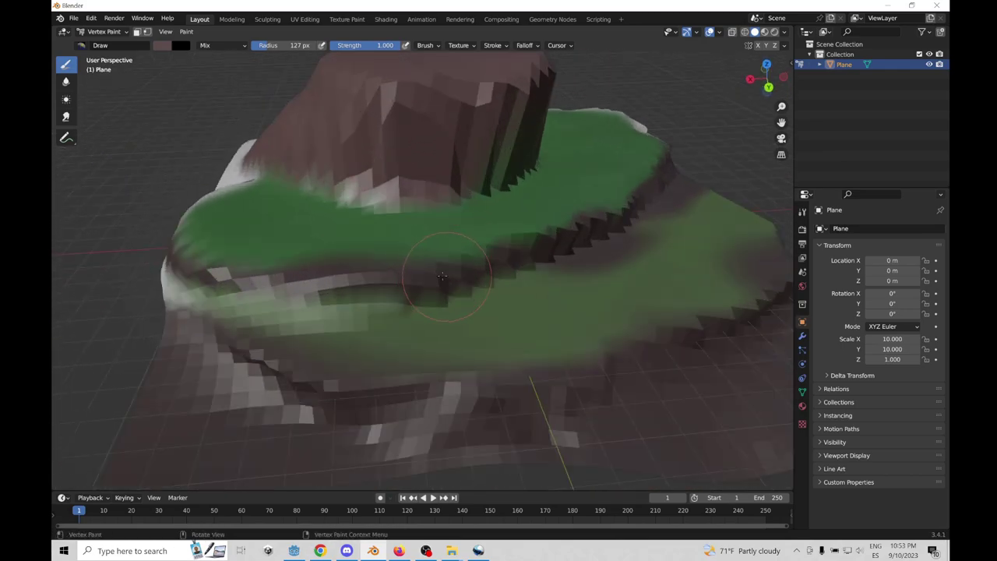
Pick a deeper green, adjust its brightness and repaint the lower terrace with it
{"action": "left_click", "coordinate": [162, 45]}
{"action": "left_click", "coordinate": [181, 81]}
{"action": "mouse_move", "coordinate": [360, 306]}
{"action": "left_mouse_down"}
{"action": "mouse_move", "coordinate": [618, 334]}
{"action": "mouse_move", "coordinate": [444, 339]}
{"action": "left_mouse_up"}
{"action": "key", "text": "ctrl+z"}
{"action": "left_click", "coordinate": [166, 47]}
{"action": "left_click", "coordinate": [238, 98]}
{"action": "mouse_move", "coordinate": [351, 336]}
{"action": "left_mouse_down"}
{"action": "mouse_move", "coordinate": [522, 331]}
{"action": "mouse_move", "coordinate": [671, 203]}
{"action": "mouse_move", "coordinate": [748, 278]}
{"action": "left_mouse_up"}
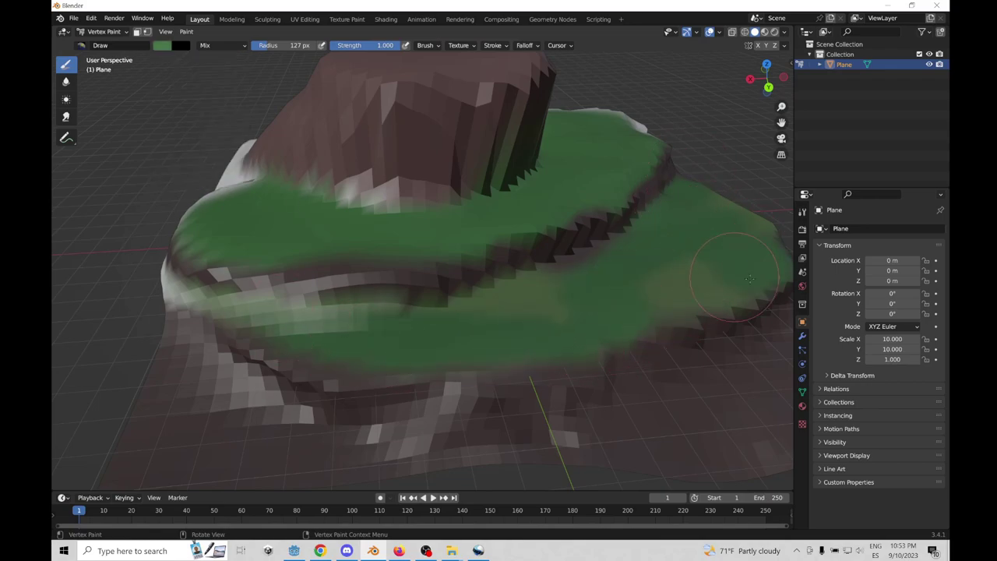
Paint the remaining white ground along the terrain's -X and -Y sides green
{"action": "scroll", "coordinate": [573, 123], "scroll_direction": "down", "scroll_amount": 4}
{"action": "mouse_move", "coordinate": [748, 218]}
{"action": "middle_mouse_down"}
{"action": "mouse_move", "coordinate": [685, 258]}
{"action": "mouse_move", "coordinate": [256, 323]}
{"action": "middle_mouse_up"}
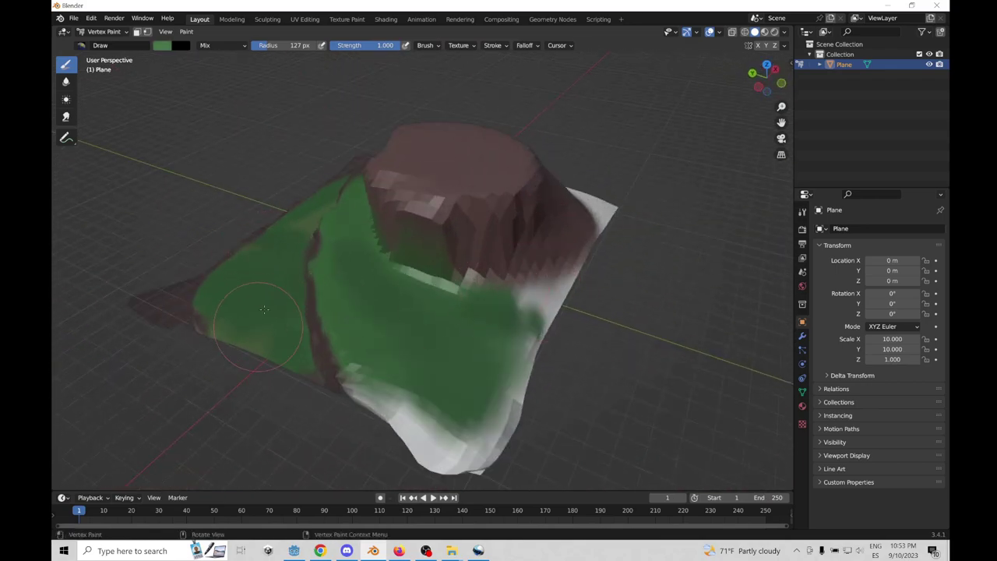
{"action": "mouse_move", "coordinate": [476, 315]}
{"action": "left_mouse_down"}
{"action": "mouse_move", "coordinate": [568, 289]}
{"action": "mouse_move", "coordinate": [402, 423]}
{"action": "left_mouse_up"}
{"action": "mouse_move", "coordinate": [403, 423]}
{"action": "middle_mouse_down"}
{"action": "mouse_move", "coordinate": [358, 411]}
{"action": "mouse_move", "coordinate": [545, 388]}
{"action": "middle_mouse_up"}
{"action": "left_click_drag", "start_coordinate": [545, 387], "coordinate": [555, 295]}
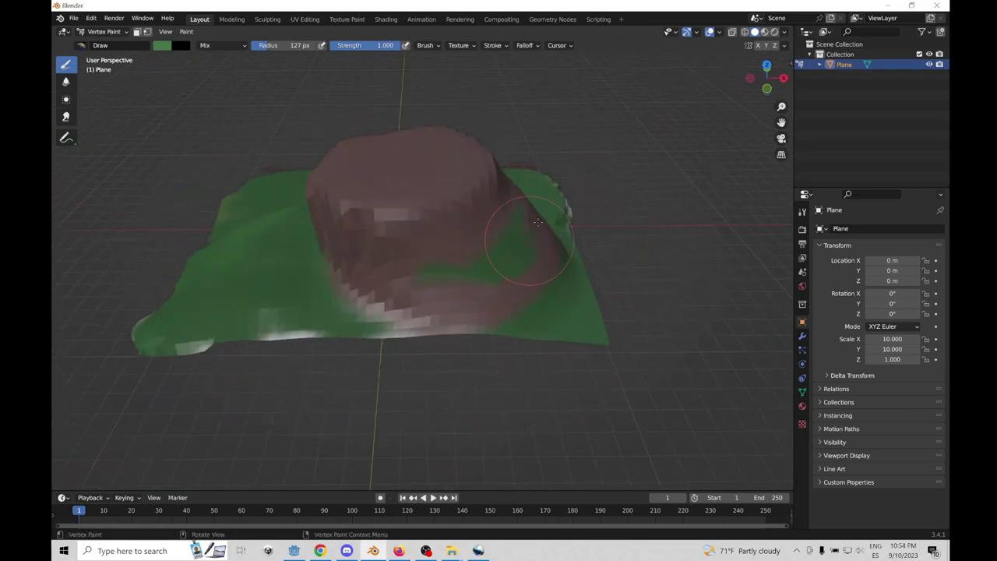
{"action": "left_click_drag", "start_coordinate": [450, 327], "coordinate": [427, 338]}
{"action": "middle_click_drag", "start_coordinate": [428, 338], "coordinate": [596, 327]}
Sample a dark green from the terrain with the eyedropper and increase the paint colour's brightness
{"action": "scroll", "coordinate": [393, 283], "scroll_direction": "up", "scroll_amount": 3}
{"action": "middle_click_drag", "start_coordinate": [394, 283], "coordinate": [372, 285]}
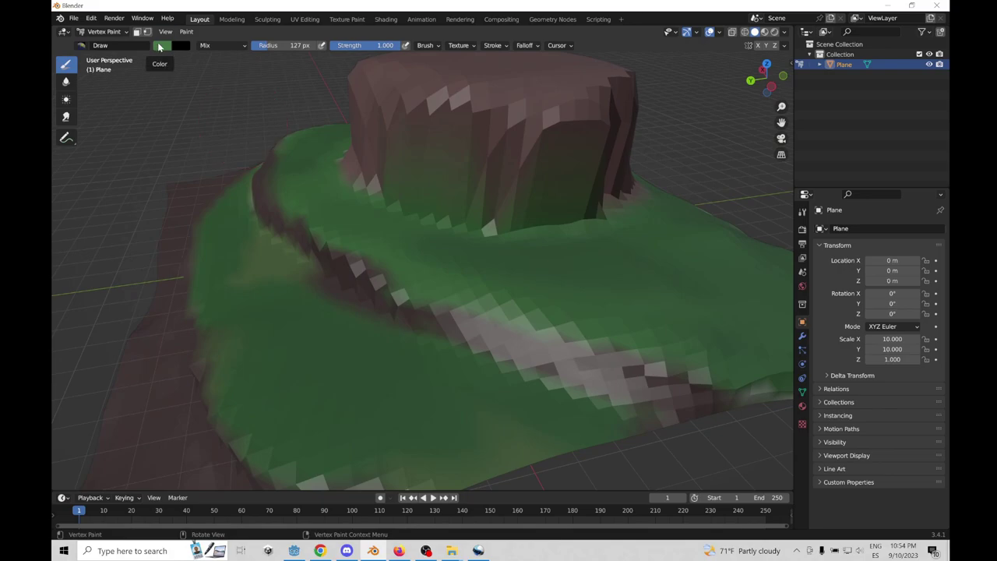
{"action": "left_click", "coordinate": [161, 45]}
{"action": "left_click", "coordinate": [237, 159]}
{"action": "left_click", "coordinate": [234, 226]}
{"action": "left_click", "coordinate": [160, 46]}
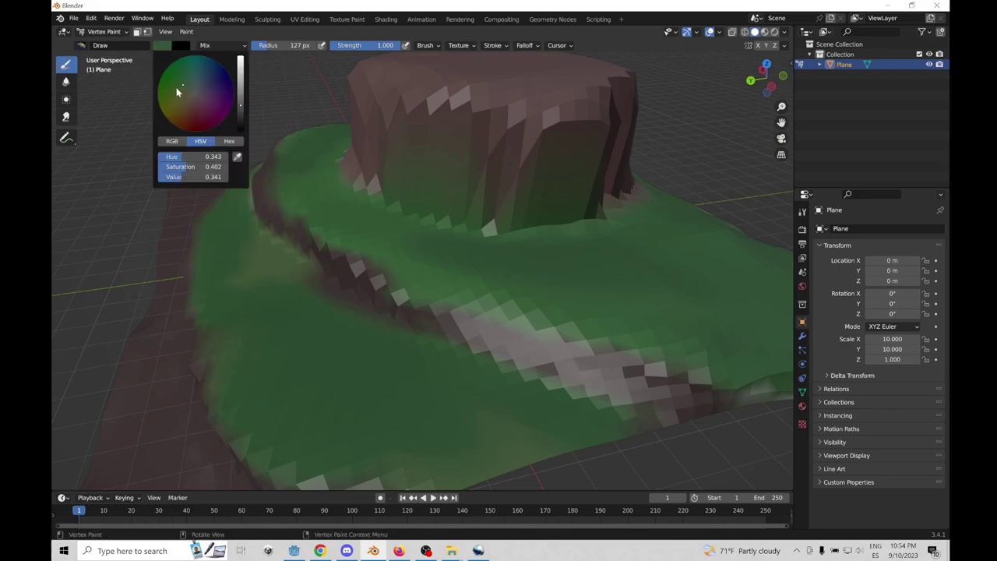
{"action": "left_click_drag", "start_coordinate": [239, 107], "coordinate": [240, 93]}
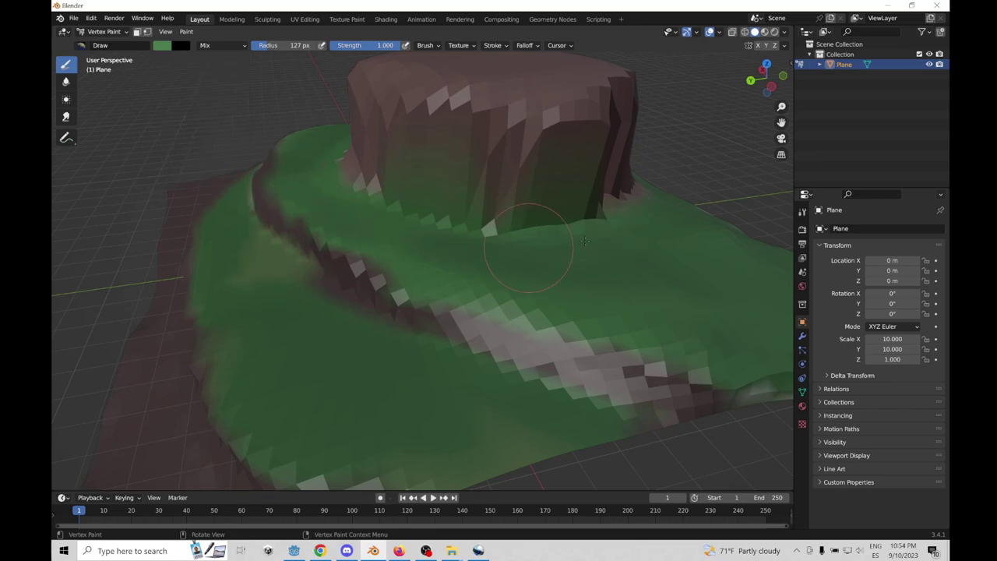
Brighten the green paint colour, set the brush radius to 119 px and paint light grass patches across the terraces
{"action": "middle_click_drag", "start_coordinate": [615, 231], "coordinate": [467, 267]}
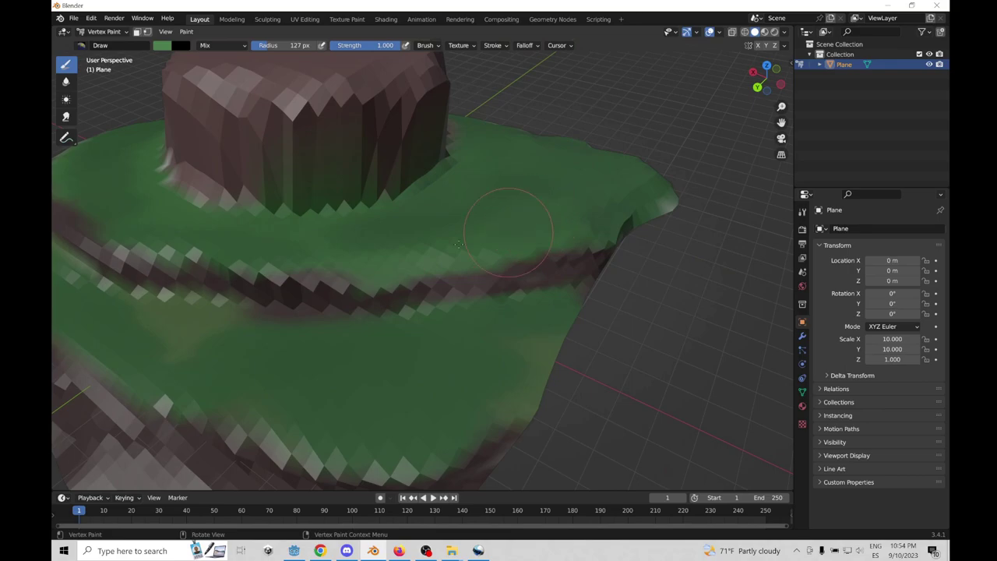
{"action": "left_click", "coordinate": [161, 46]}
{"action": "middle_click_drag", "start_coordinate": [351, 238], "coordinate": [311, 204]}
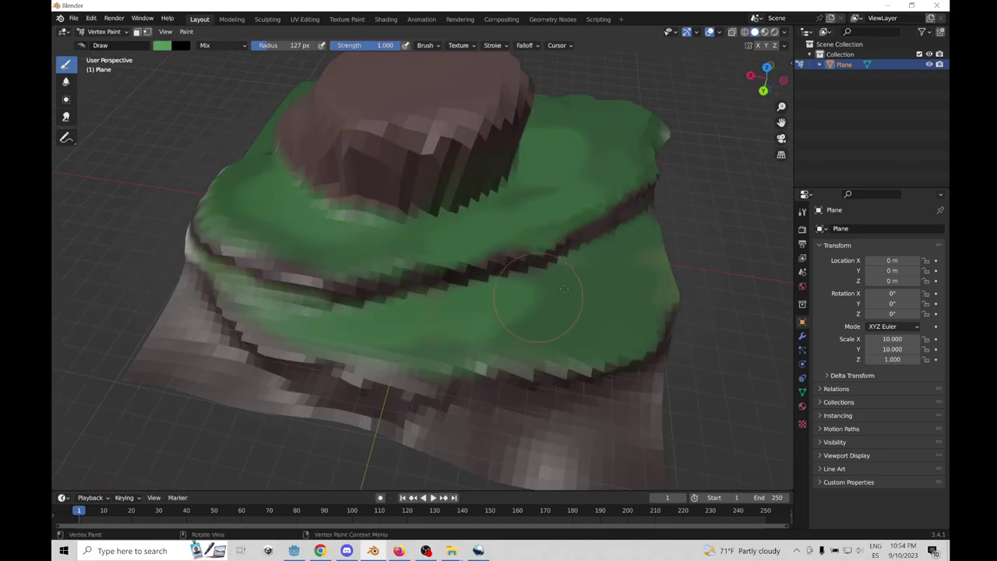
{"action": "mouse_move", "coordinate": [396, 221]}
{"action": "middle_mouse_down"}
{"action": "mouse_move", "coordinate": [397, 306]}
{"action": "mouse_move", "coordinate": [441, 412]}
{"action": "mouse_move", "coordinate": [417, 345]}
{"action": "middle_mouse_up"}
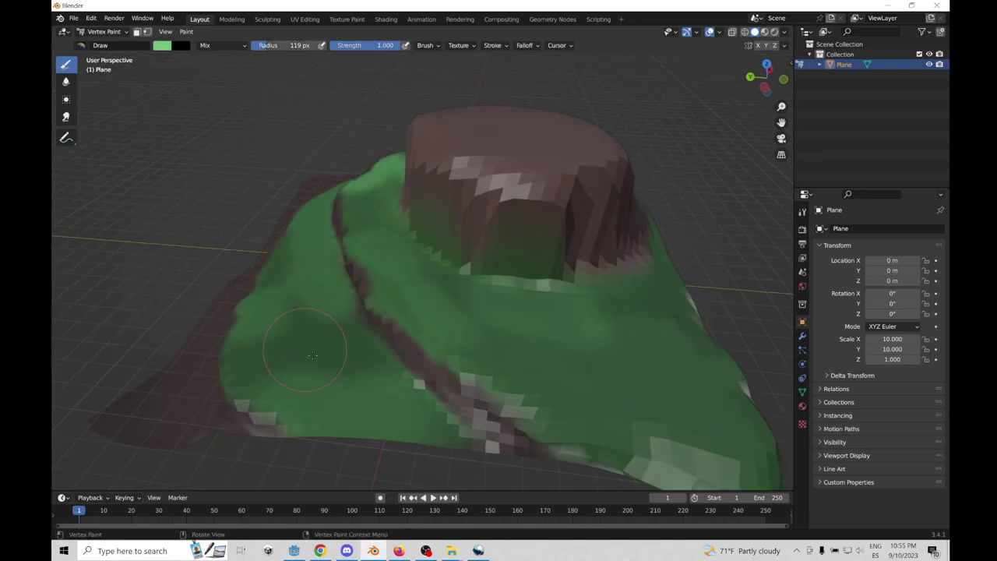
{"action": "mouse_move", "coordinate": [312, 355]}
{"action": "left_mouse_down"}
{"action": "mouse_move", "coordinate": [390, 420]}
{"action": "mouse_move", "coordinate": [421, 281]}
{"action": "mouse_move", "coordinate": [592, 389]}
{"action": "mouse_move", "coordinate": [650, 347]}
{"action": "left_mouse_up"}
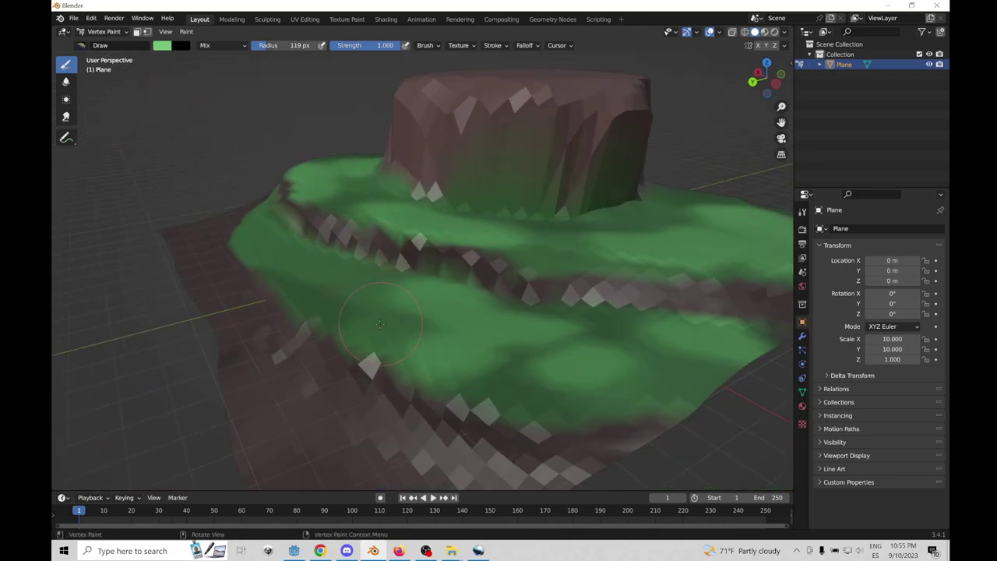
Switch the paint colour to brown and paint over the green stains on the plateau's cliff wall
{"action": "right_click", "coordinate": [201, 109]}
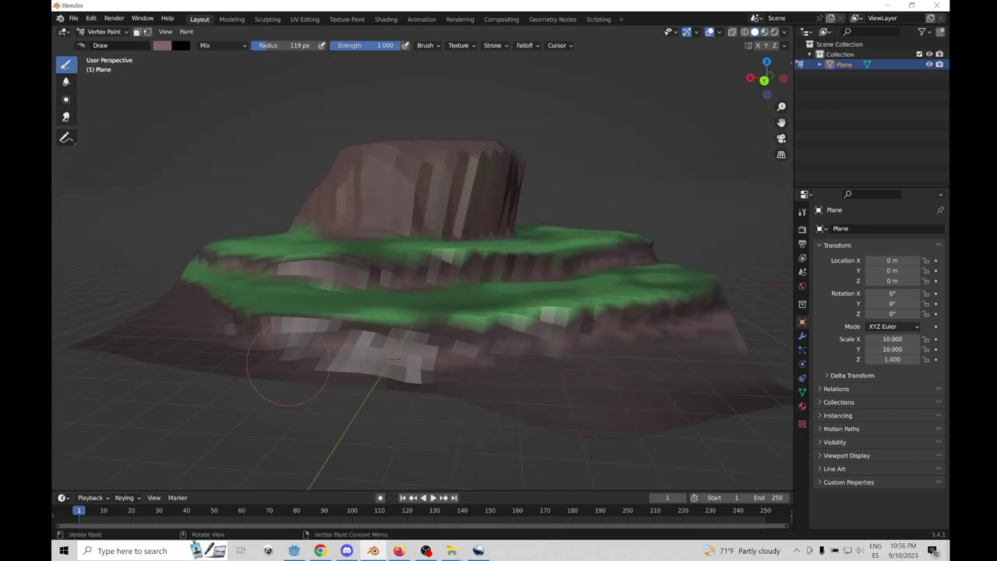
{"action": "mouse_move", "coordinate": [395, 360]}
{"action": "middle_mouse_down"}
{"action": "mouse_move", "coordinate": [483, 355]}
{"action": "mouse_move", "coordinate": [312, 342]}
{"action": "middle_mouse_up"}
{"action": "scroll", "coordinate": [479, 160], "scroll_direction": "up", "scroll_amount": 3}
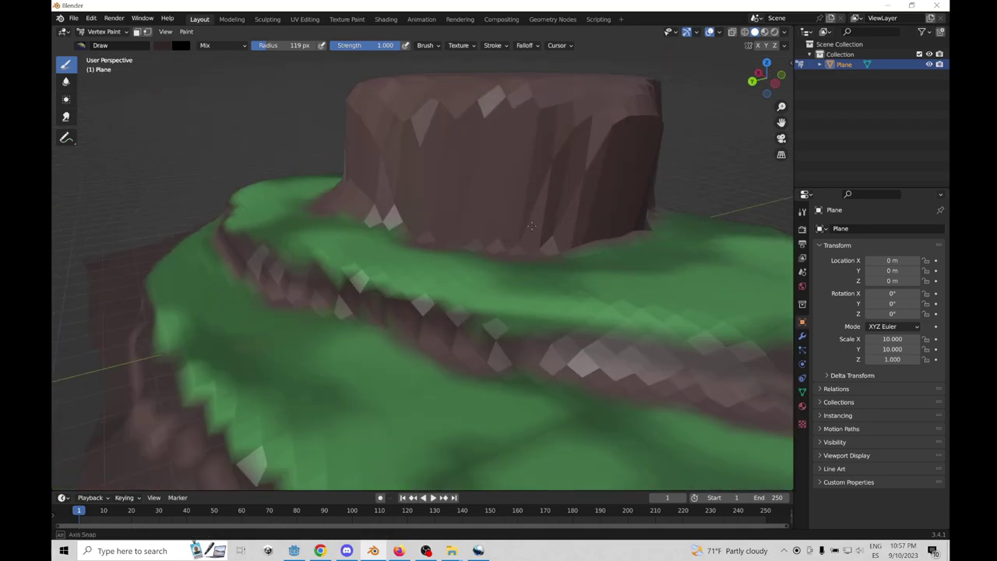
Paint dark brown shading streaks down the plateau's cliff wall and along the step below the upper terrace
{"action": "mouse_move", "coordinate": [531, 226]}
{"action": "middle_mouse_down"}
{"action": "mouse_move", "coordinate": [565, 187]}
{"action": "mouse_move", "coordinate": [592, 218]}
{"action": "middle_mouse_up"}
{"action": "left_click_drag", "start_coordinate": [546, 155], "coordinate": [521, 187]}
{"action": "left_click_drag", "start_coordinate": [371, 152], "coordinate": [374, 179]}
{"action": "middle_click_drag", "start_coordinate": [343, 176], "coordinate": [421, 183]}
{"action": "left_click_drag", "start_coordinate": [377, 179], "coordinate": [225, 223]}
{"action": "mouse_move", "coordinate": [377, 192]}
{"action": "middle_mouse_down"}
{"action": "mouse_move", "coordinate": [405, 156]}
{"action": "mouse_move", "coordinate": [461, 326]}
{"action": "mouse_move", "coordinate": [712, 233]}
{"action": "mouse_move", "coordinate": [545, 257]}
{"action": "mouse_move", "coordinate": [494, 285]}
{"action": "mouse_move", "coordinate": [420, 256]}
{"action": "mouse_move", "coordinate": [554, 265]}
{"action": "middle_mouse_up"}
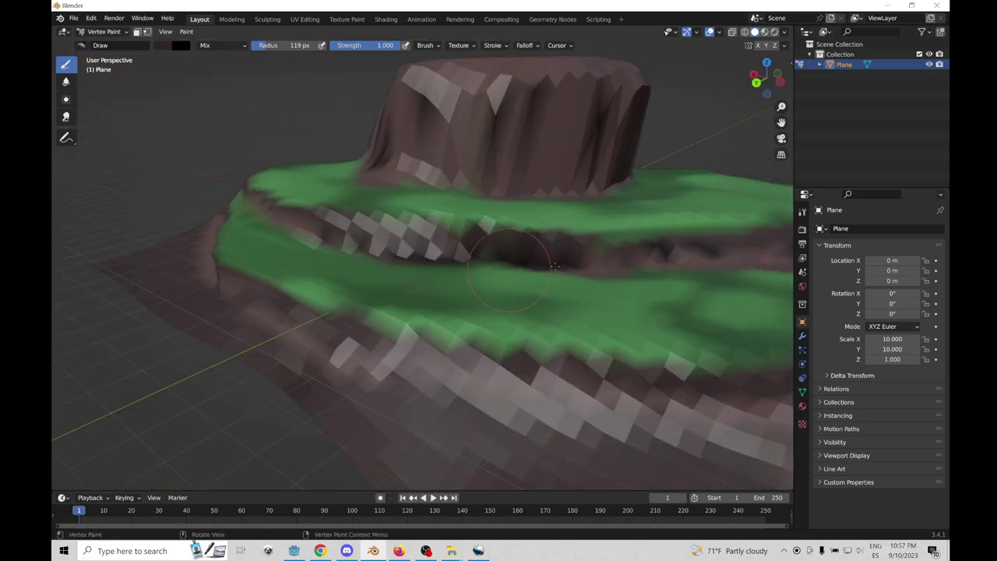
Pick a green paint colour, adjust its brightness and touch up the grass on the terraces and the terrain's outer edges
{"action": "mouse_move", "coordinate": [465, 251]}
{"action": "middle_mouse_down"}
{"action": "mouse_move", "coordinate": [592, 405]}
{"action": "mouse_move", "coordinate": [223, 311]}
{"action": "mouse_move", "coordinate": [529, 339]}
{"action": "mouse_move", "coordinate": [434, 234]}
{"action": "mouse_move", "coordinate": [251, 140]}
{"action": "middle_mouse_up"}
{"action": "left_click", "coordinate": [162, 45]}
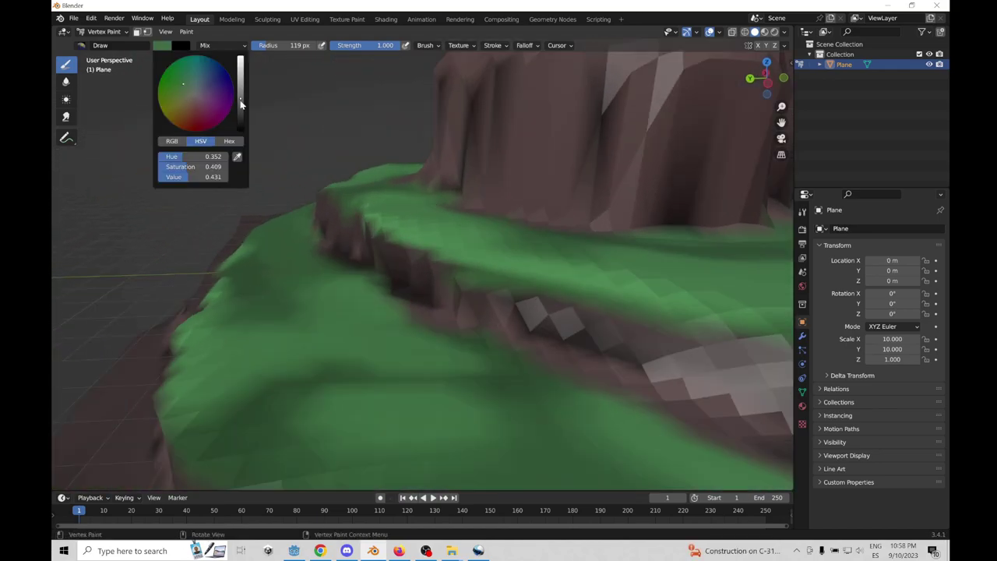
{"action": "middle_click_drag", "start_coordinate": [271, 190], "coordinate": [511, 218]}
{"action": "middle_click_drag", "start_coordinate": [611, 258], "coordinate": [226, 185]}
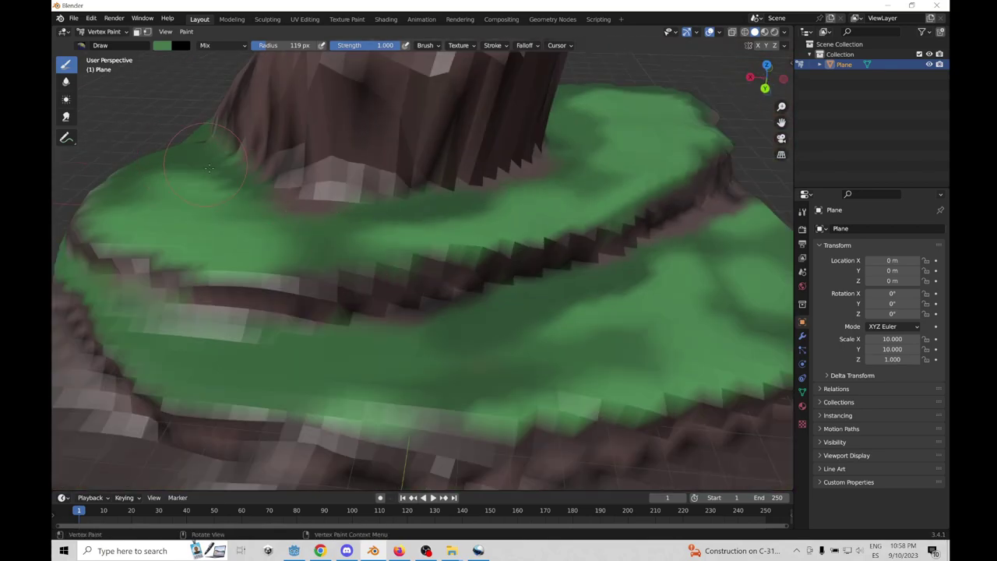
{"action": "middle_click_drag", "start_coordinate": [485, 277], "coordinate": [460, 390]}
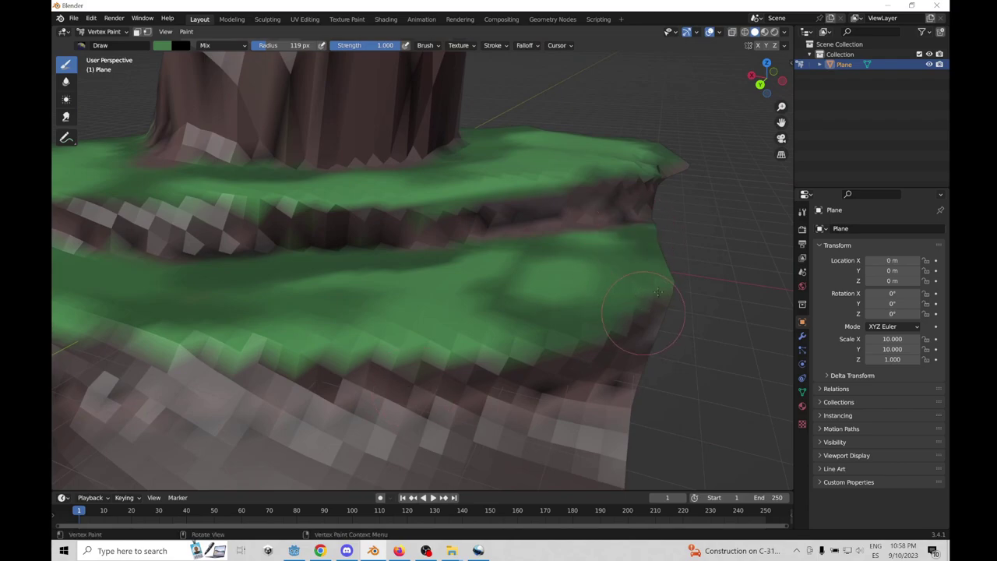
{"action": "middle_click_drag", "start_coordinate": [657, 292], "coordinate": [360, 341]}
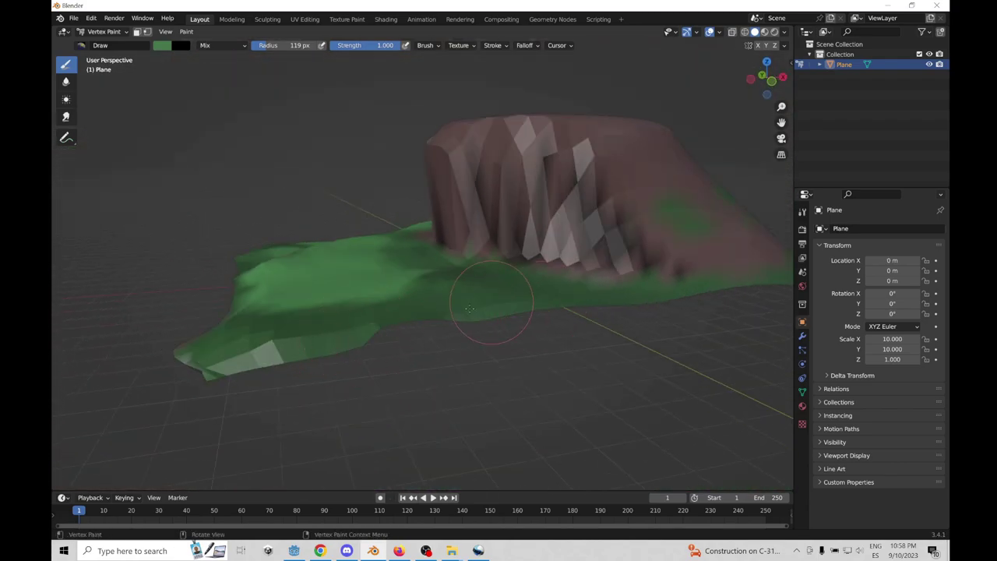
Switch the plane to Sculpt Mode and use the Draw brush in subtract mode on the terrain's +Y corner
{"action": "middle_click_drag", "start_coordinate": [469, 309], "coordinate": [456, 286]}
{"action": "scroll", "coordinate": [301, 371], "scroll_direction": "down", "scroll_amount": 6}
{"action": "key", "text": "ctrl+Tab"}
{"action": "left_click", "coordinate": [367, 289]}
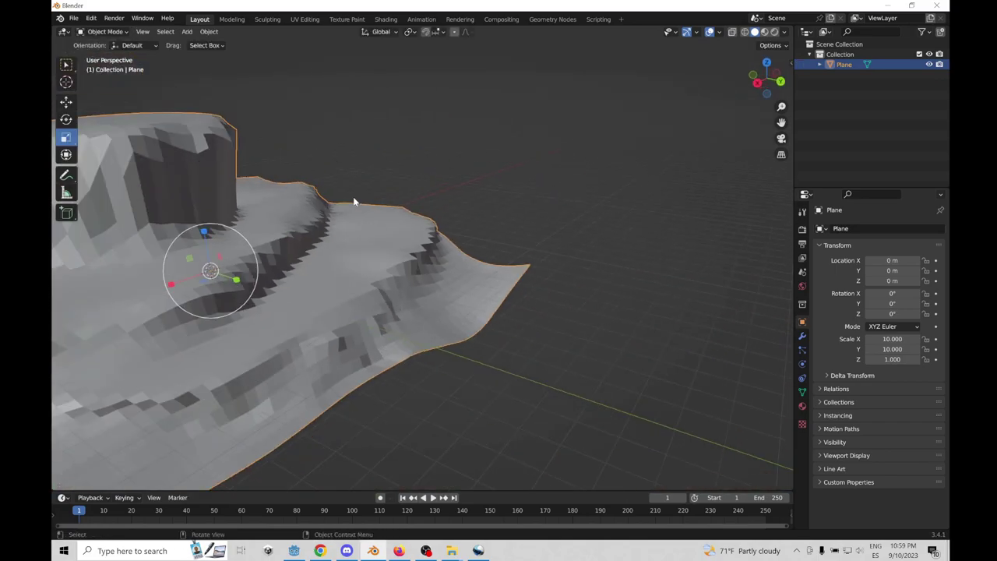
{"action": "key", "text": "ctrl+Tab"}
{"action": "left_click", "coordinate": [355, 257]}
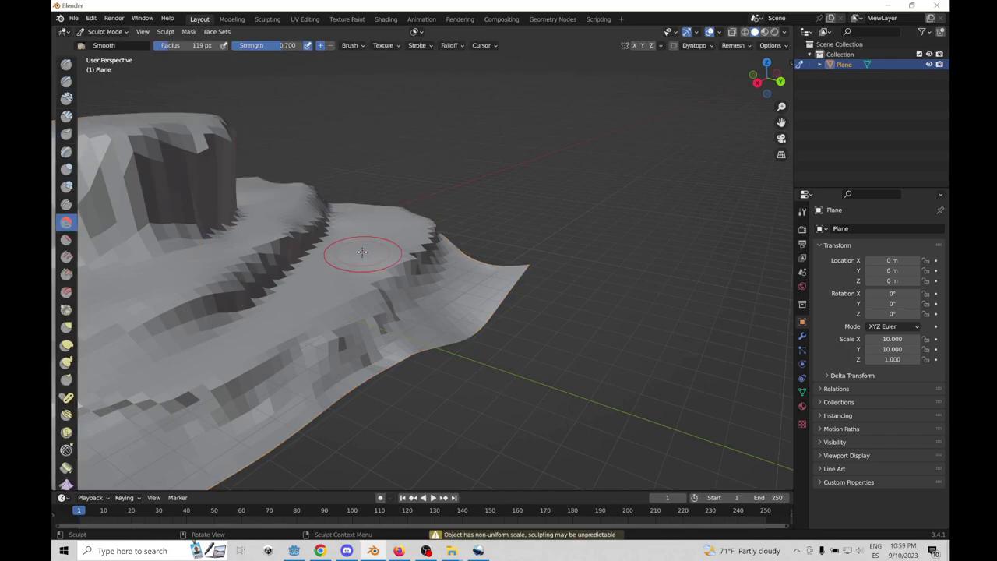
{"action": "middle_click_drag", "start_coordinate": [447, 258], "coordinate": [408, 230]}
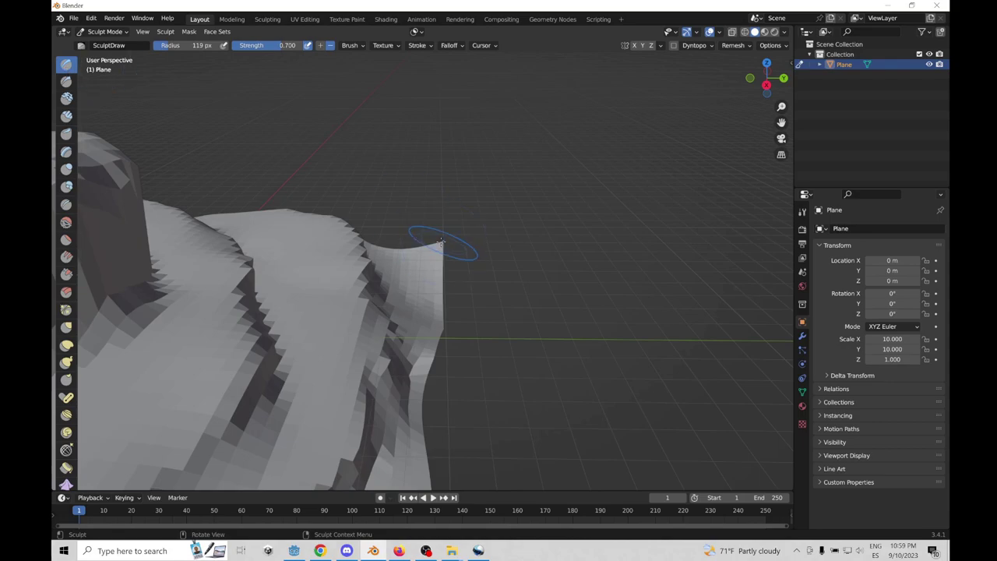
{"action": "mouse_move", "coordinate": [444, 232]}
{"action": "middle_mouse_down"}
{"action": "mouse_move", "coordinate": [456, 301]}
{"action": "mouse_move", "coordinate": [505, 260]}
{"action": "middle_mouse_up"}
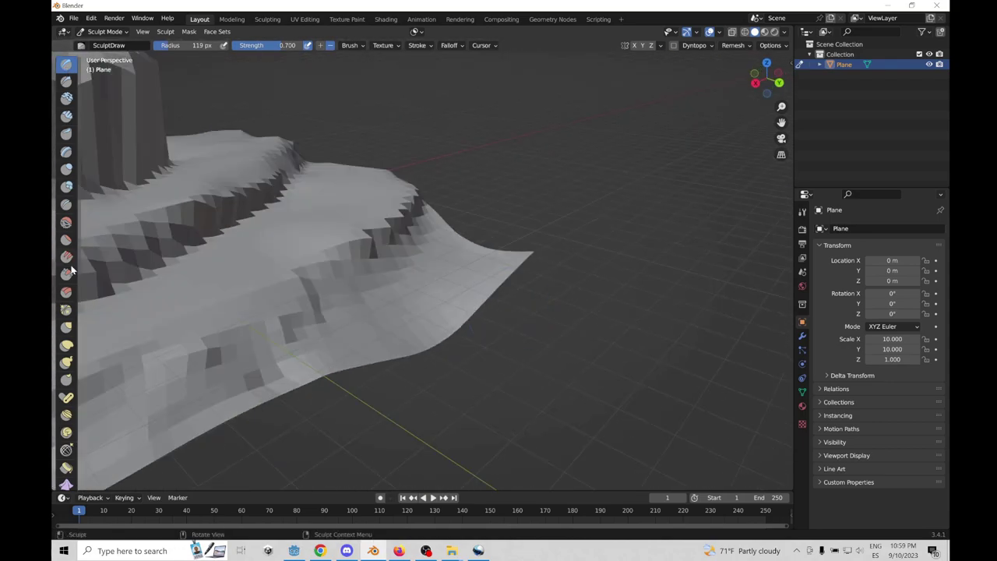
Pull the terrain's +Y corner and the nearby outer border downward with the Grab brush
{"action": "key", "text": "g"}
{"action": "left_click_drag", "start_coordinate": [522, 262], "coordinate": [517, 289]}
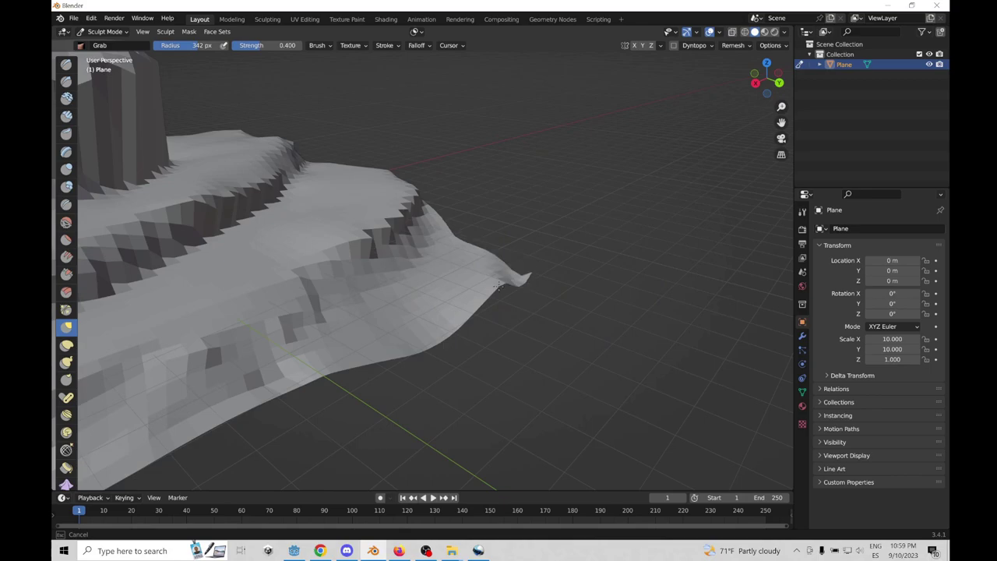
{"action": "left_click_drag", "start_coordinate": [474, 327], "coordinate": [472, 350]}
{"action": "middle_click_drag", "start_coordinate": [472, 350], "coordinate": [435, 318]}
{"action": "left_click_drag", "start_coordinate": [503, 310], "coordinate": [503, 344]}
{"action": "left_click_drag", "start_coordinate": [371, 321], "coordinate": [366, 343]}
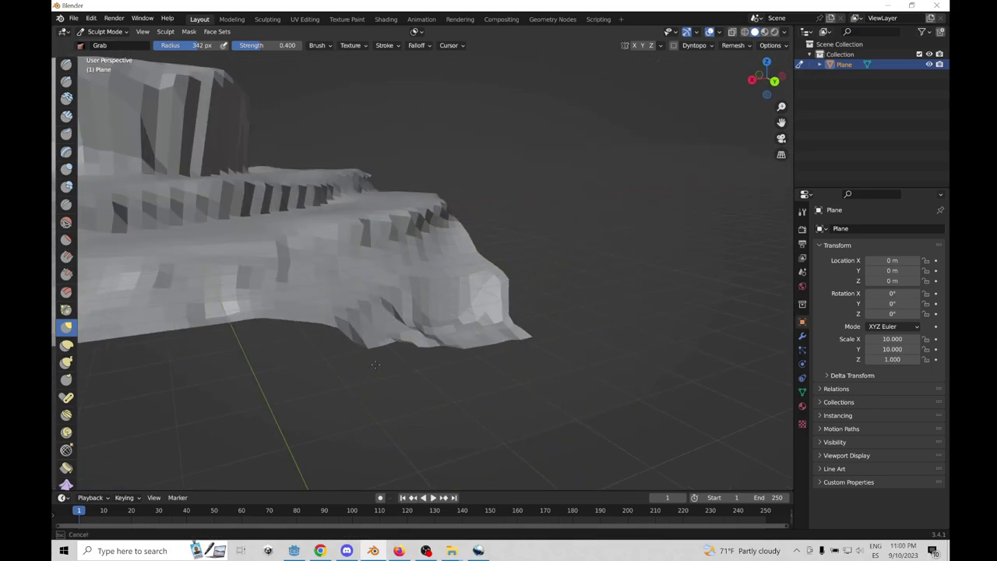
{"action": "left_click_drag", "start_coordinate": [269, 315], "coordinate": [265, 368]}
Grab and lower the rest of the +Y border along to the opposite corner
{"action": "middle_click_drag", "start_coordinate": [266, 367], "coordinate": [390, 337]}
{"action": "left_click_drag", "start_coordinate": [390, 337], "coordinate": [381, 349]}
{"action": "mouse_move", "coordinate": [319, 363]}
{"action": "middle_mouse_down"}
{"action": "mouse_move", "coordinate": [348, 407]}
{"action": "mouse_move", "coordinate": [436, 320]}
{"action": "middle_mouse_up"}
{"action": "left_click_drag", "start_coordinate": [436, 327], "coordinate": [427, 362]}
{"action": "left_click_drag", "start_coordinate": [296, 382], "coordinate": [288, 407]}
{"action": "middle_click_drag", "start_coordinate": [312, 390], "coordinate": [250, 300], "text": "shift"}
{"action": "left_click_drag", "start_coordinate": [239, 277], "coordinate": [242, 300]}
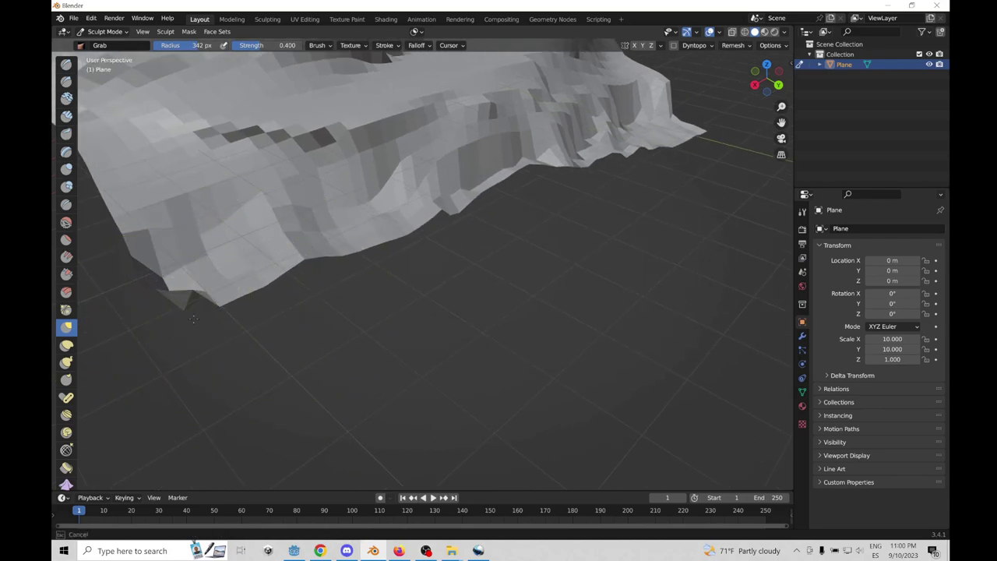
{"action": "middle_click_drag", "start_coordinate": [230, 297], "coordinate": [369, 320]}
Smooth the jagged slope and lower border along the terrain's +Y side with the Smooth brush
{"action": "key", "text": "ctrl+Tab"}
{"action": "key", "text": "Escape"}
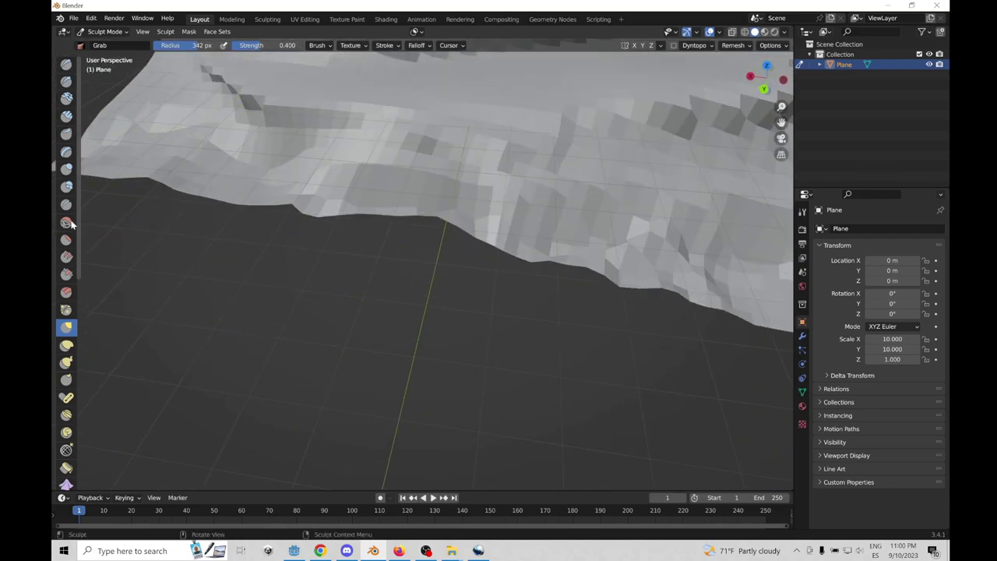
{"action": "left_click", "coordinate": [66, 222]}
{"action": "left_click_drag", "start_coordinate": [148, 176], "coordinate": [382, 205]}
{"action": "middle_click_drag", "start_coordinate": [382, 204], "coordinate": [538, 257]}
{"action": "left_click_drag", "start_coordinate": [545, 327], "coordinate": [646, 390]}
{"action": "middle_click_drag", "start_coordinate": [646, 390], "coordinate": [430, 275], "text": "shift"}
{"action": "left_click_drag", "start_coordinate": [430, 276], "coordinate": [543, 264]}
{"action": "scroll", "coordinate": [543, 264], "scroll_direction": "down", "scroll_amount": 7}
{"action": "middle_click_drag", "start_coordinate": [468, 257], "coordinate": [545, 261]}
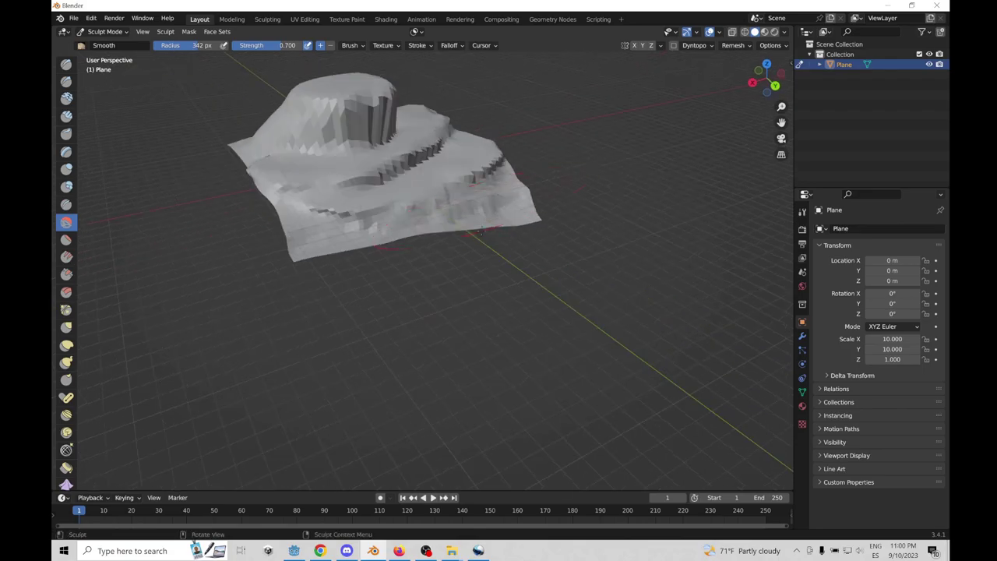
{"action": "middle_click_drag", "start_coordinate": [367, 226], "coordinate": [389, 171]}
Lower the outer slope around the terrain's corner with the subtracting Draw brush and select the Smooth brush
{"action": "scroll", "coordinate": [295, 160], "scroll_direction": "up", "scroll_amount": 5}
{"action": "left_click", "coordinate": [66, 64]}
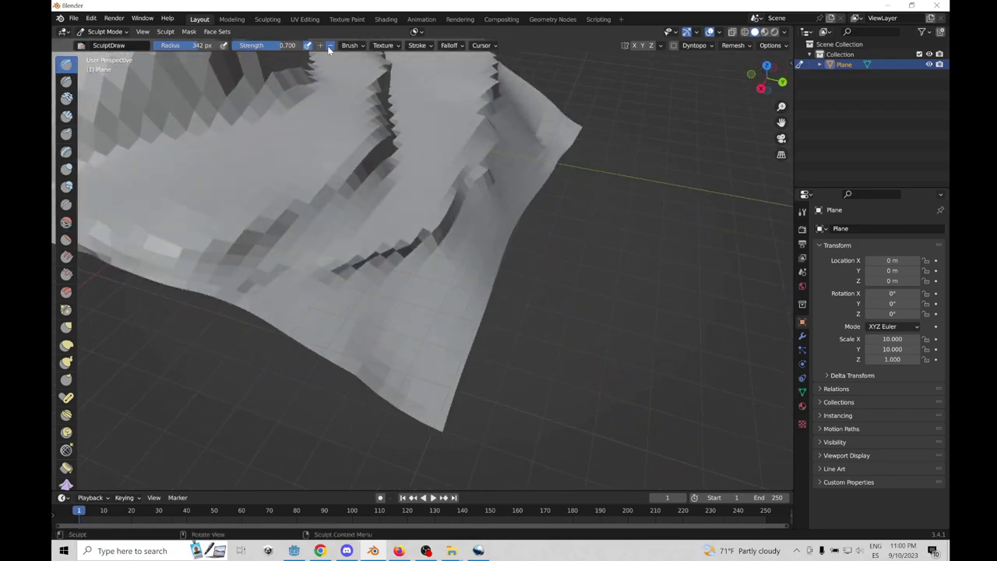
{"action": "mouse_move", "coordinate": [487, 171]}
{"action": "middle_mouse_down"}
{"action": "mouse_move", "coordinate": [449, 217]}
{"action": "mouse_move", "coordinate": [335, 232]}
{"action": "mouse_move", "coordinate": [520, 266]}
{"action": "middle_mouse_up"}
{"action": "left_click", "coordinate": [67, 222]}
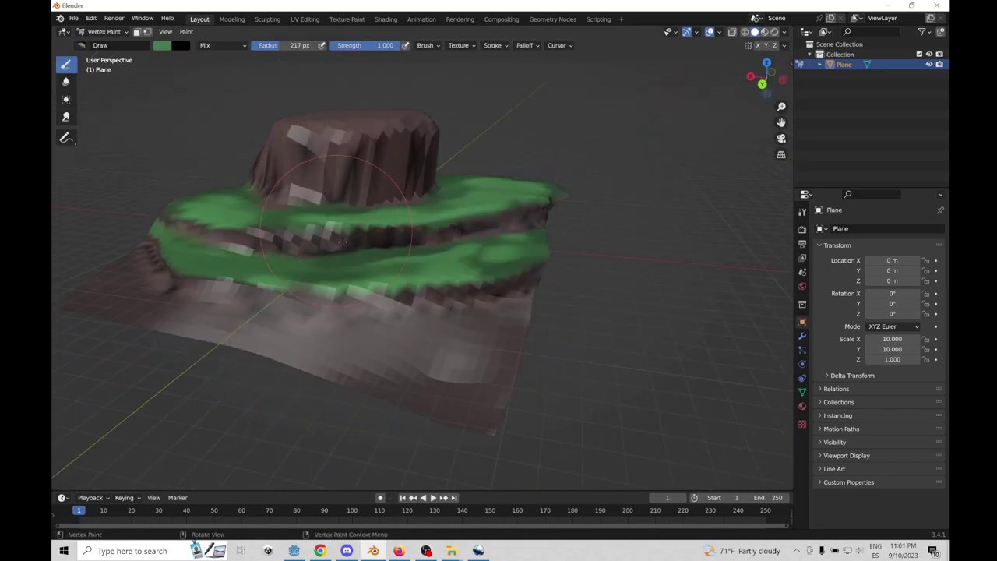
In Vertex Paint mode, sample the brown from the plateau's cliff with the eyedropper and raise its brightness
{"action": "scroll", "coordinate": [303, 251], "scroll_direction": "up", "scroll_amount": 3}
{"action": "middle_click_drag", "start_coordinate": [303, 251], "coordinate": [284, 221]}
{"action": "middle_click_drag", "start_coordinate": [284, 220], "coordinate": [241, 290], "text": "shift"}
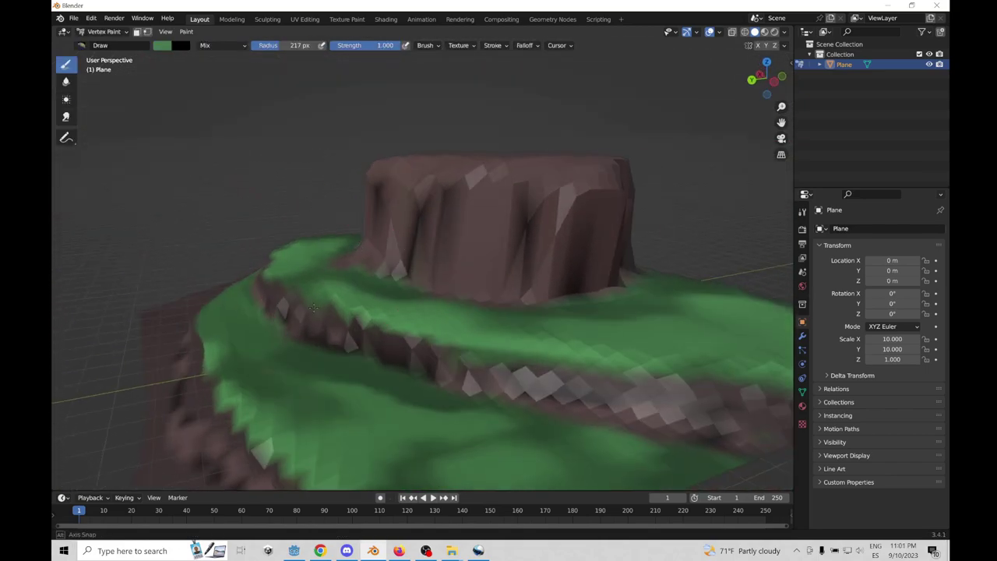
{"action": "left_click", "coordinate": [162, 45]}
{"action": "left_click", "coordinate": [237, 156]}
{"action": "left_click", "coordinate": [467, 218]}
{"action": "left_click", "coordinate": [162, 45]}
{"action": "left_click", "coordinate": [240, 94]}
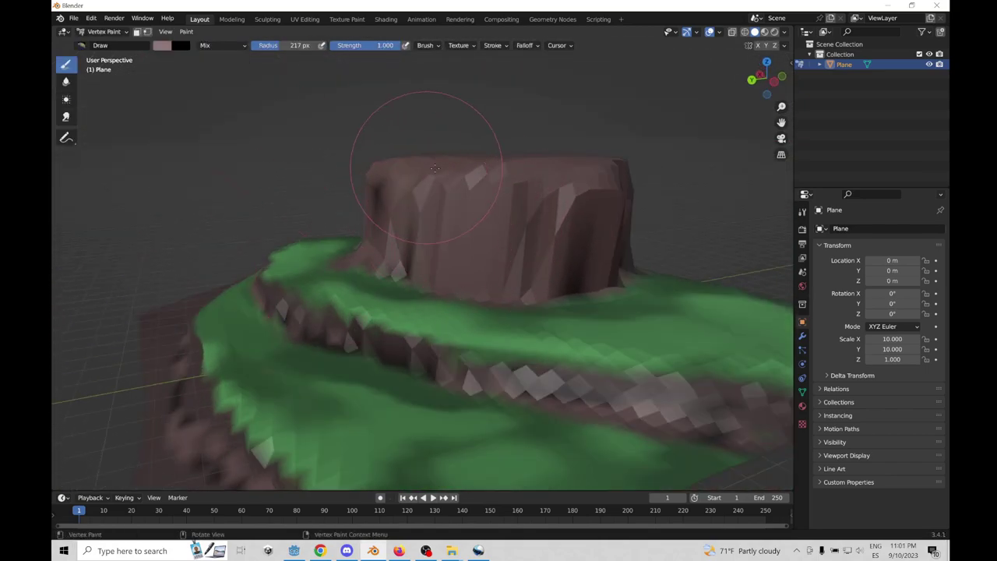
Brighten the brown further, reduce the brush radius to 90 px and paint highlights on the plateau's cliff wall
{"action": "left_click", "coordinate": [165, 45]}
{"action": "left_click", "coordinate": [241, 69]}
{"action": "left_click_drag", "start_coordinate": [286, 45], "coordinate": [268, 45]}
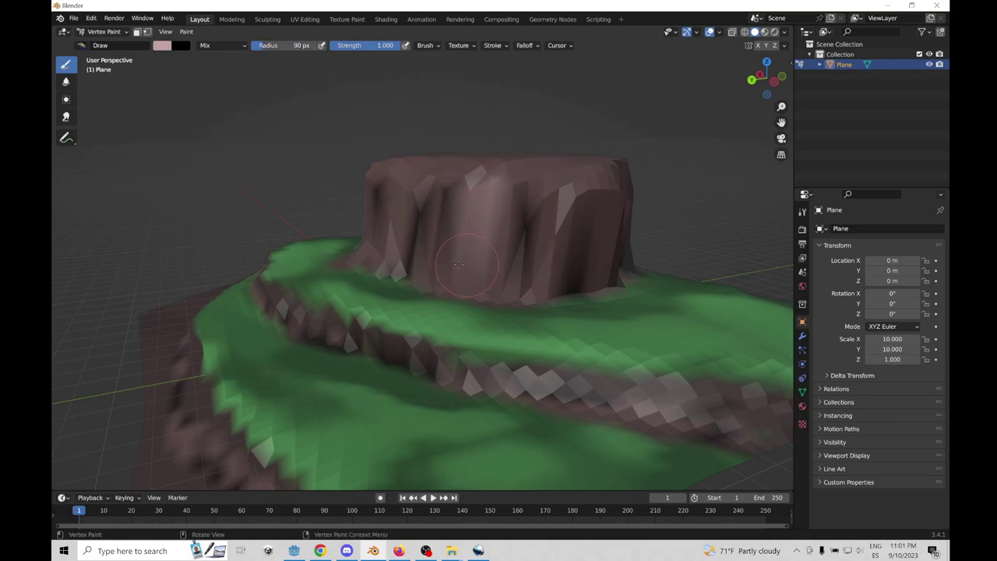
{"action": "mouse_move", "coordinate": [315, 94]}
{"action": "middle_mouse_down"}
{"action": "mouse_move", "coordinate": [366, 156]}
{"action": "mouse_move", "coordinate": [288, 134]}
{"action": "mouse_move", "coordinate": [200, 376]}
{"action": "mouse_move", "coordinate": [226, 343]}
{"action": "mouse_move", "coordinate": [499, 327]}
{"action": "mouse_move", "coordinate": [561, 304]}
{"action": "mouse_move", "coordinate": [457, 249]}
{"action": "middle_mouse_up"}
{"action": "scroll", "coordinate": [457, 249], "scroll_direction": "up", "scroll_amount": 2}
{"action": "left_click", "coordinate": [568, 254]}
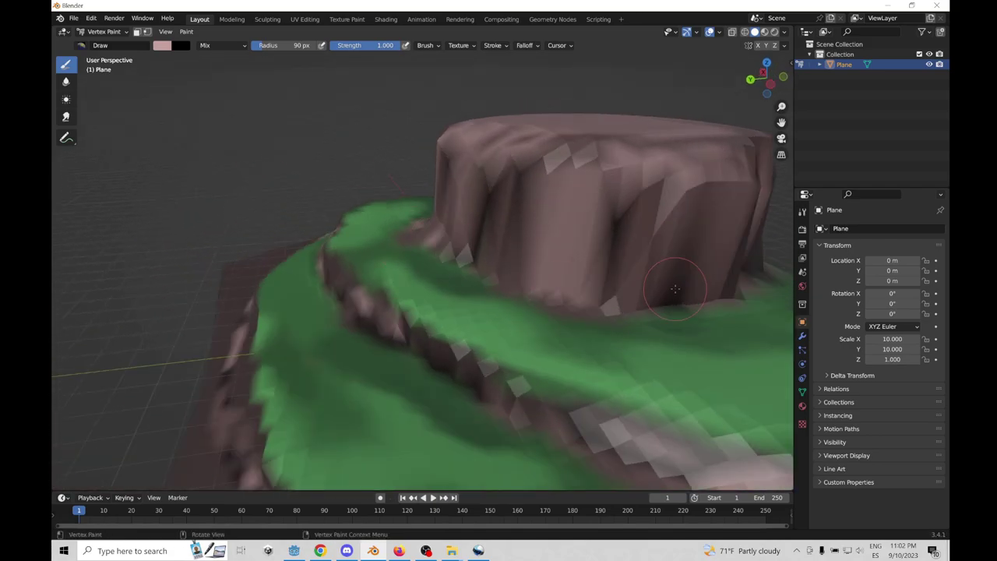
Undo the last paint stroke and paint light brown highlights along the rocky steps of both terraces
{"action": "key", "text": "ctrl+z"}
{"action": "scroll", "coordinate": [677, 290], "scroll_direction": "down", "scroll_amount": 4}
{"action": "mouse_move", "coordinate": [487, 363]}
{"action": "middle_mouse_down"}
{"action": "mouse_move", "coordinate": [584, 328]}
{"action": "mouse_move", "coordinate": [623, 343]}
{"action": "mouse_move", "coordinate": [485, 369]}
{"action": "mouse_move", "coordinate": [546, 350]}
{"action": "middle_mouse_up"}
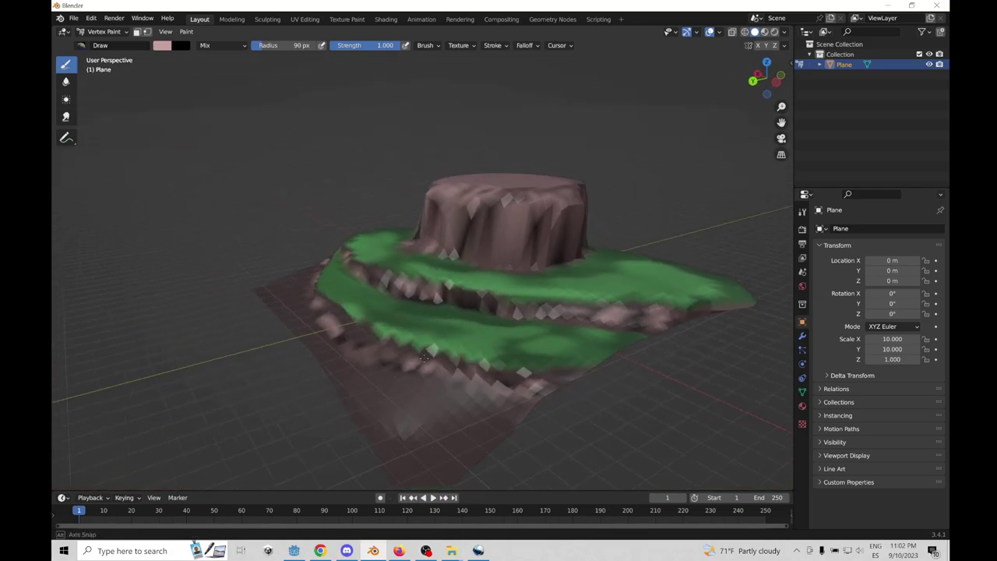
{"action": "scroll", "coordinate": [423, 317], "scroll_direction": "up", "scroll_amount": 5}
{"action": "scroll", "coordinate": [423, 317], "scroll_direction": "down", "scroll_amount": 2}
{"action": "middle_click_drag", "start_coordinate": [423, 316], "coordinate": [343, 331]}
{"action": "scroll", "coordinate": [330, 349], "scroll_direction": "up", "scroll_amount": 2}
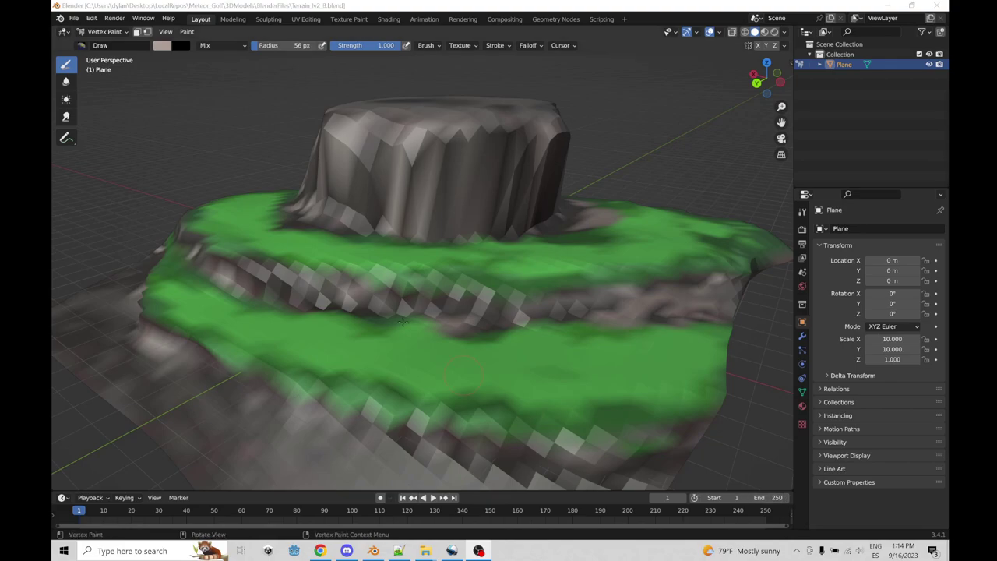
{"action": "middle_click_drag", "start_coordinate": [506, 372], "coordinate": [566, 368]}
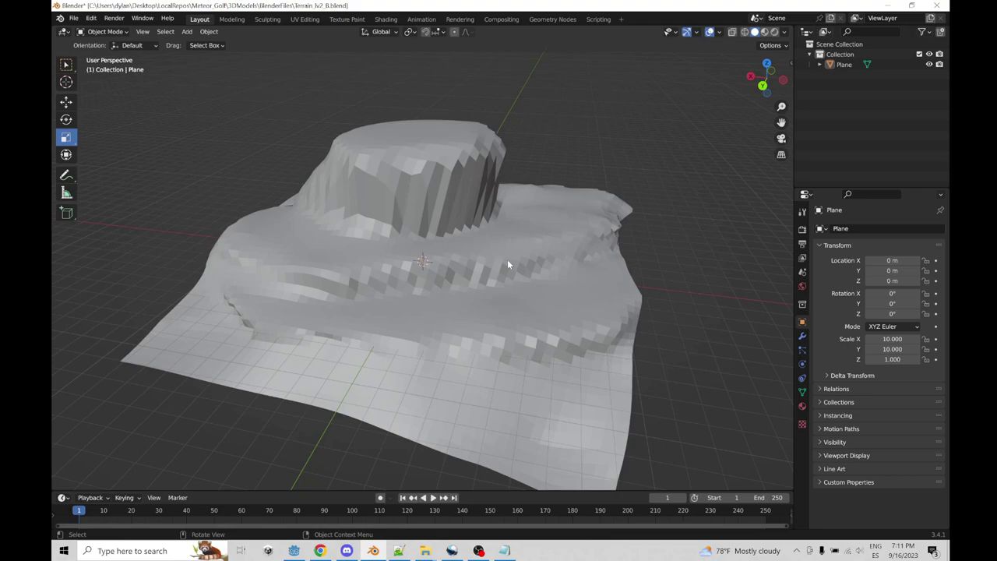
Put the terrain plane into Edit Mode with face selection
{"action": "key", "text": "ctrl+Tab"}
{"action": "left_click", "coordinate": [405, 267]}
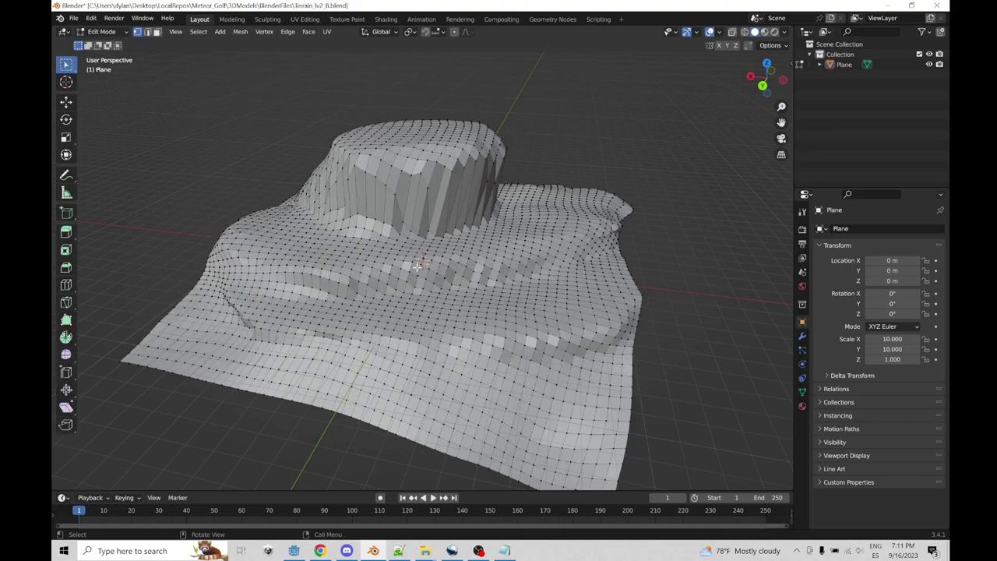
{"action": "middle_click_drag", "start_coordinate": [247, 190], "coordinate": [258, 228]}
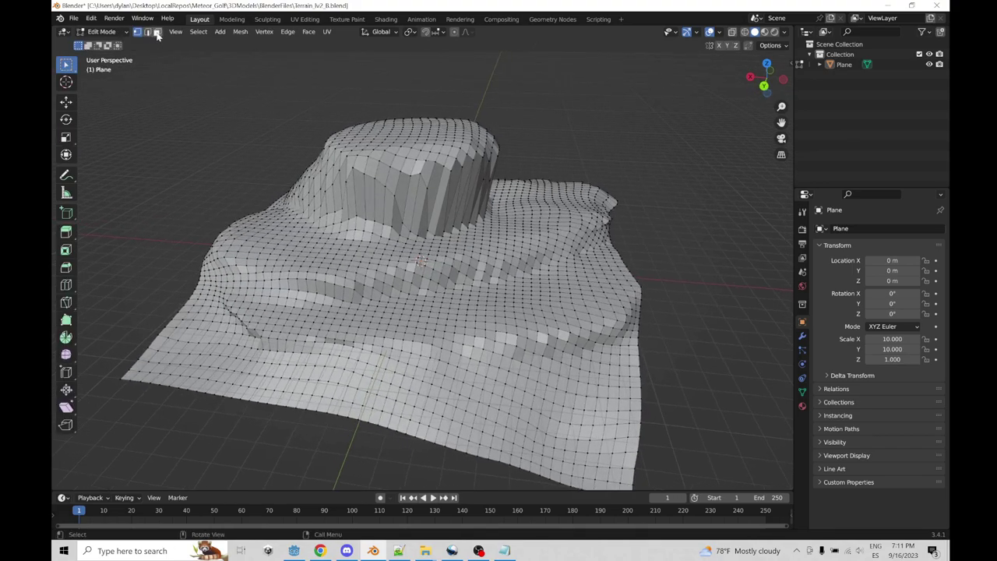
{"action": "left_click", "coordinate": [156, 33]}
Select all faces of the terrain, including those on its far side, and triangulate them
{"action": "middle_click_drag", "start_coordinate": [177, 148], "coordinate": [208, 185]}
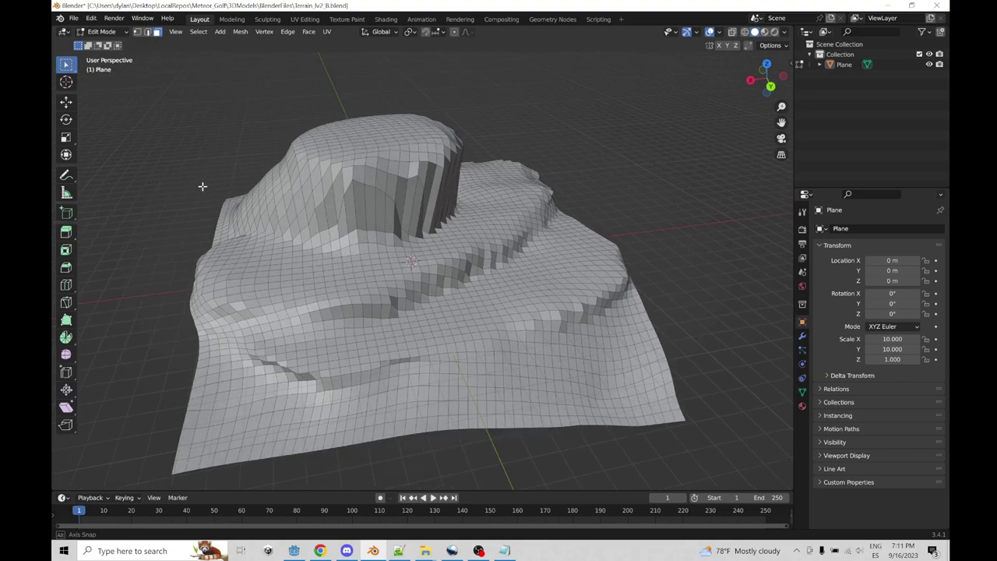
{"action": "left_click_drag", "start_coordinate": [140, 90], "coordinate": [721, 479]}
{"action": "middle_click_drag", "start_coordinate": [708, 418], "coordinate": [245, 216]}
{"action": "left_click_drag", "start_coordinate": [160, 147], "coordinate": [766, 508]}
{"action": "middle_click_drag", "start_coordinate": [732, 437], "coordinate": [428, 307]}
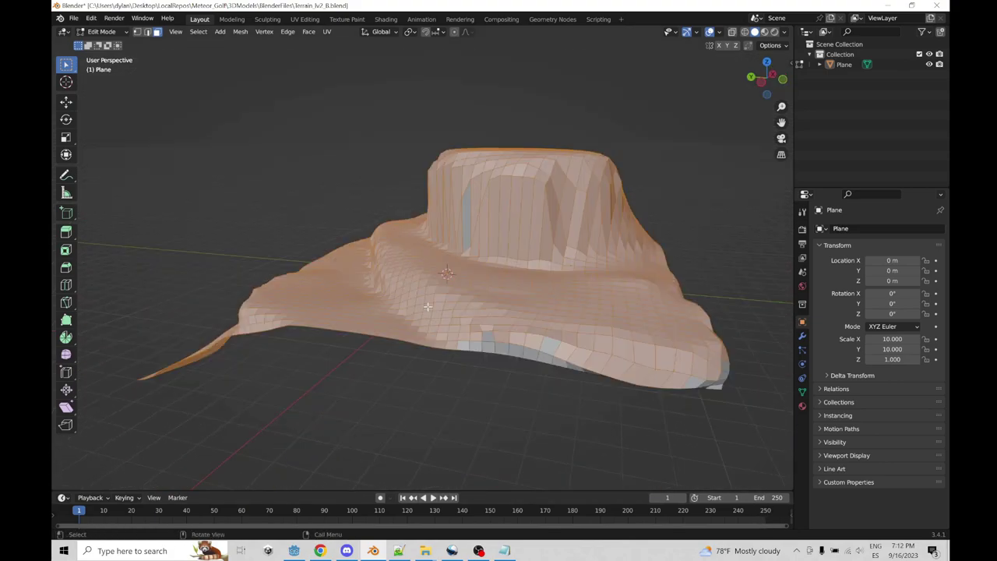
{"action": "left_click_drag", "start_coordinate": [350, 143], "coordinate": [752, 423], "text": "shift"}
{"action": "middle_click_drag", "start_coordinate": [752, 423], "coordinate": [485, 416]}
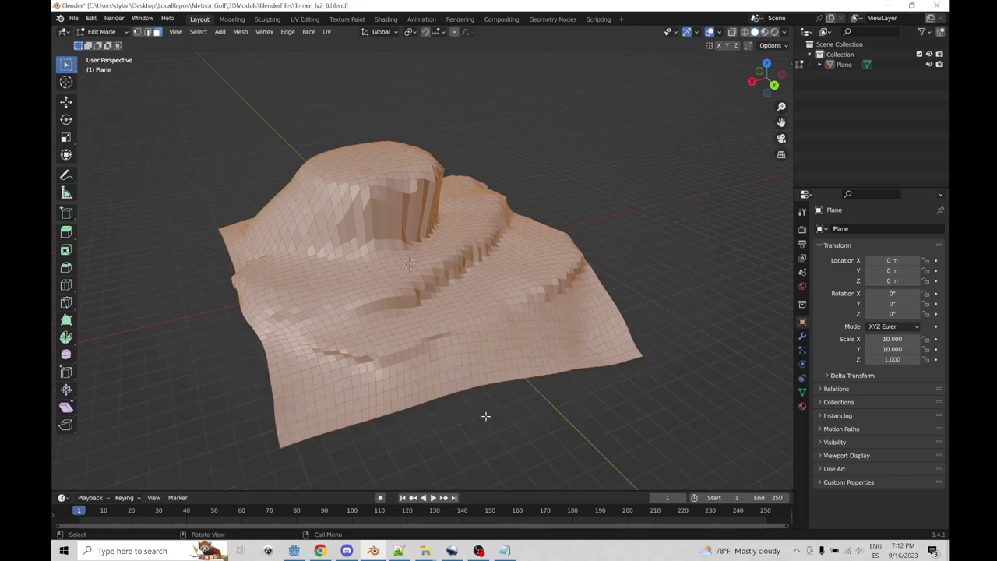
{"action": "key", "text": "ctrl+t"}
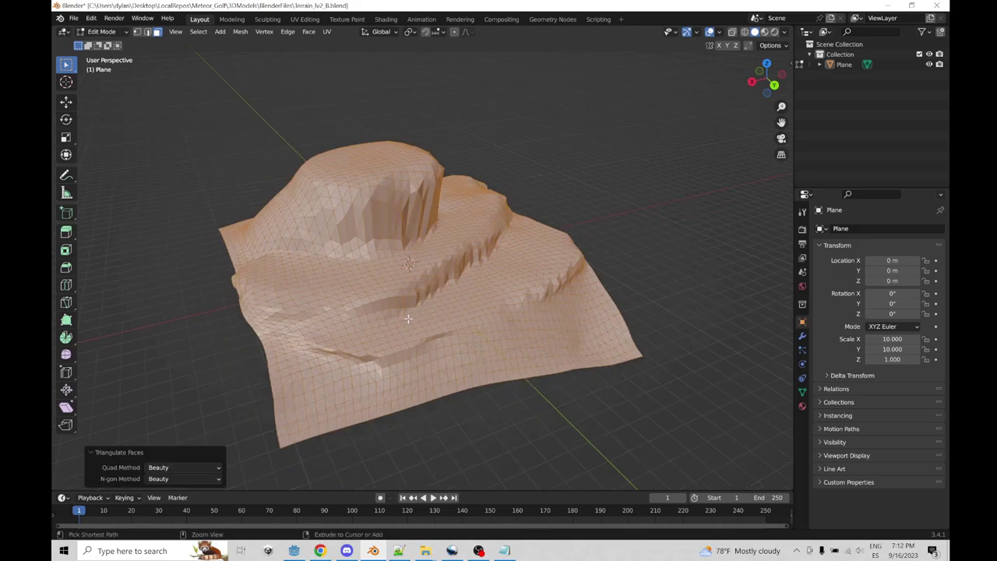
Deselect all faces of the terrain and export it as a Wavefront OBJ, overwriting Terrain_lv2_B.obj in the ExportedMeshes folder
{"action": "key", "text": "alt+a"}
{"action": "middle_click_drag", "start_coordinate": [692, 394], "coordinate": [554, 318]}
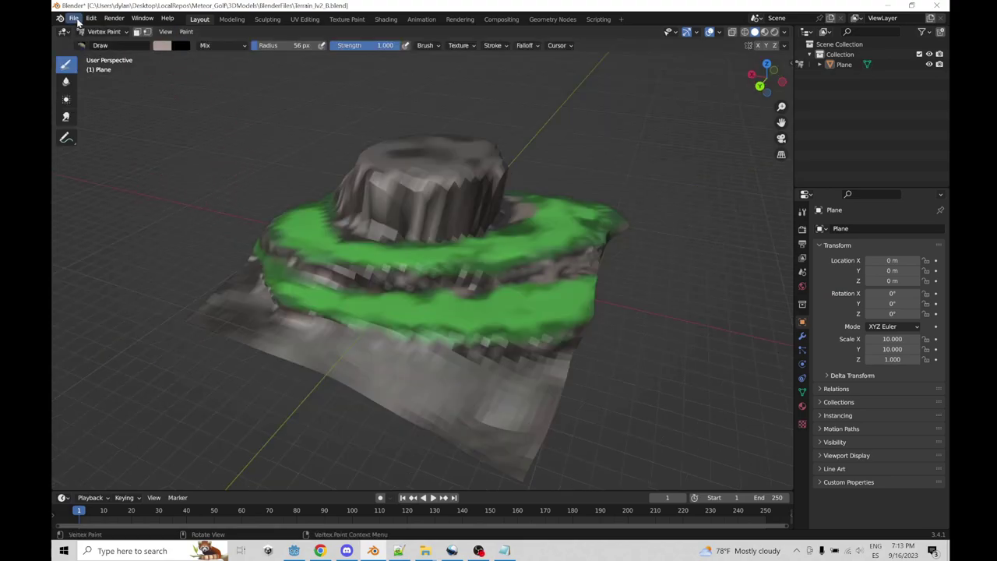
{"action": "left_click", "coordinate": [75, 21]}
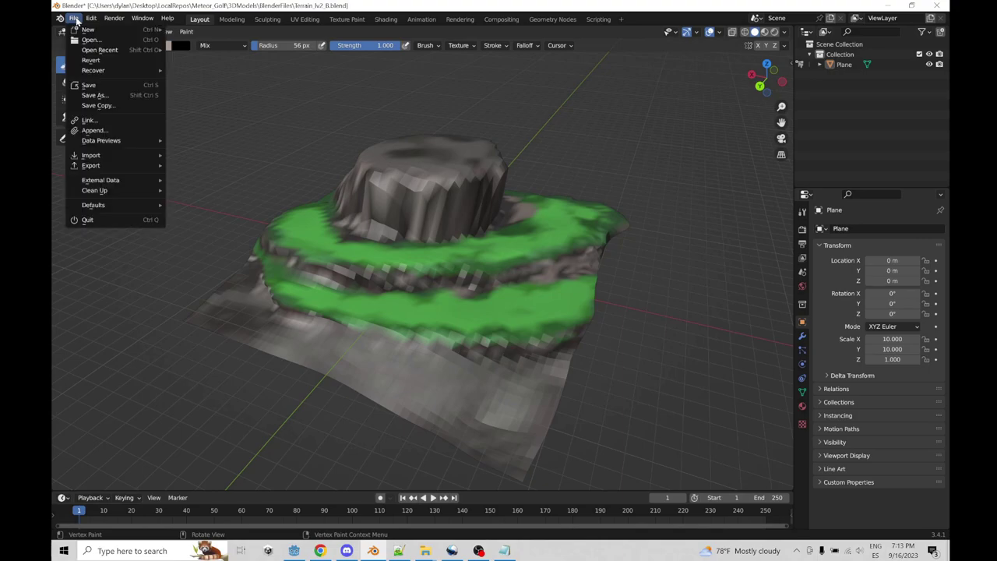
{"action": "mouse_move", "coordinate": [93, 165]}
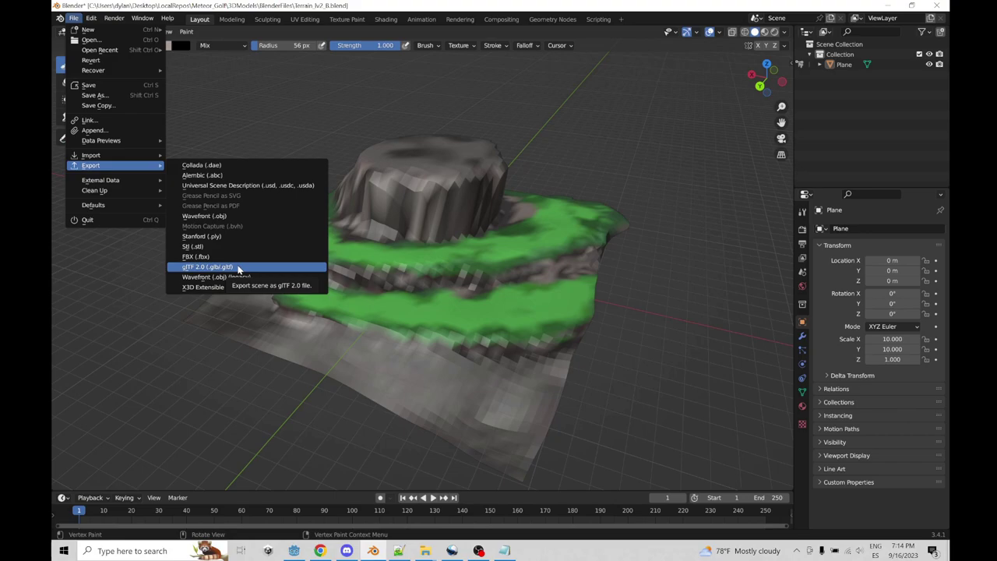
{"action": "left_click", "coordinate": [211, 219]}
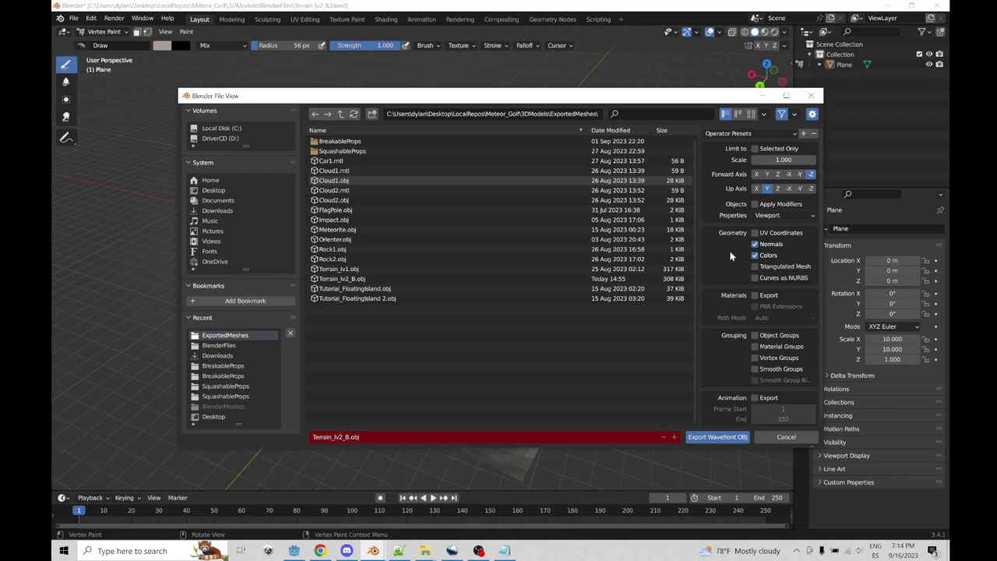
{"action": "scroll", "coordinate": [728, 268], "scroll_direction": "down", "scroll_amount": 1}
{"action": "scroll", "coordinate": [738, 384], "scroll_direction": "up", "scroll_amount": 1}
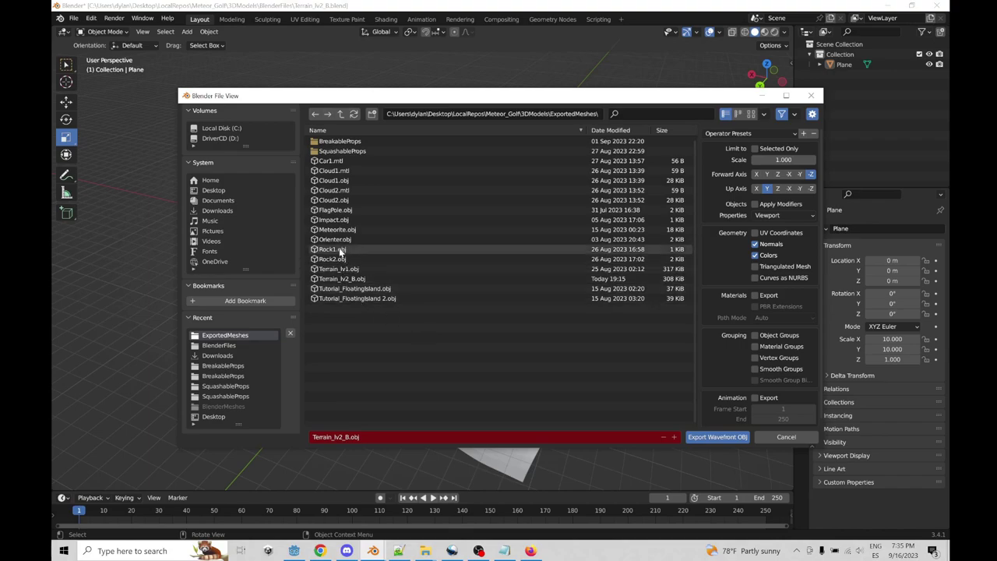
{"action": "left_click", "coordinate": [341, 282]}
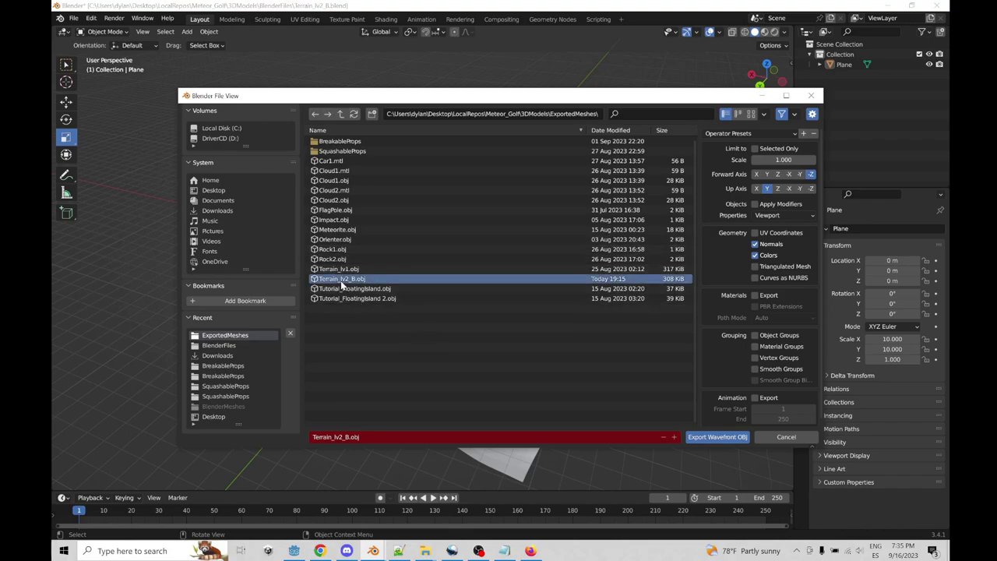
{"action": "left_click", "coordinate": [708, 440]}
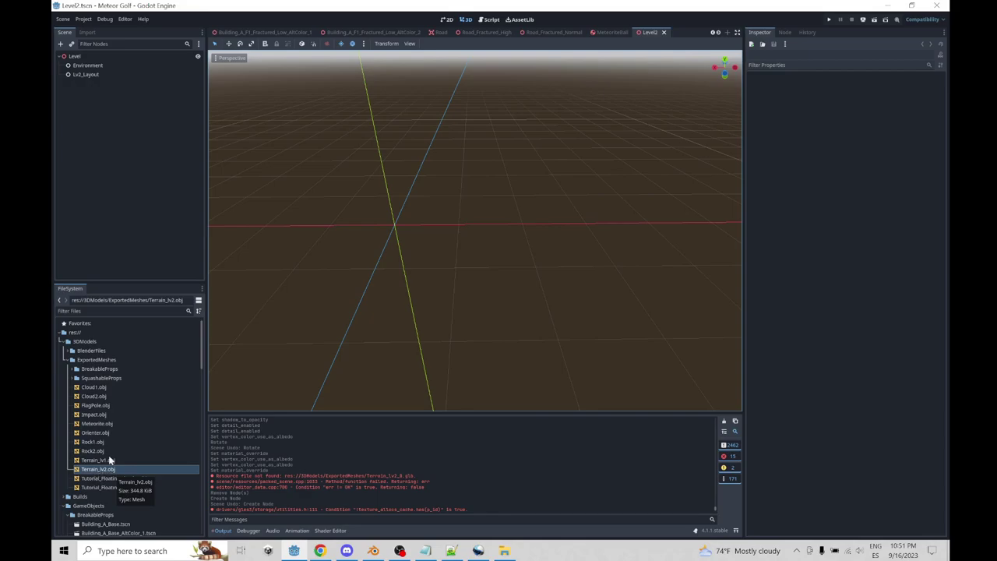
Switch to Godot and place the Terrain_lv2.obj mesh from ExportedMeshes into the Level2 scene near the origin
{"action": "scroll", "coordinate": [108, 457], "scroll_direction": "down", "scroll_amount": 1}
{"action": "scroll", "coordinate": [92, 382], "scroll_direction": "up", "scroll_amount": 1}
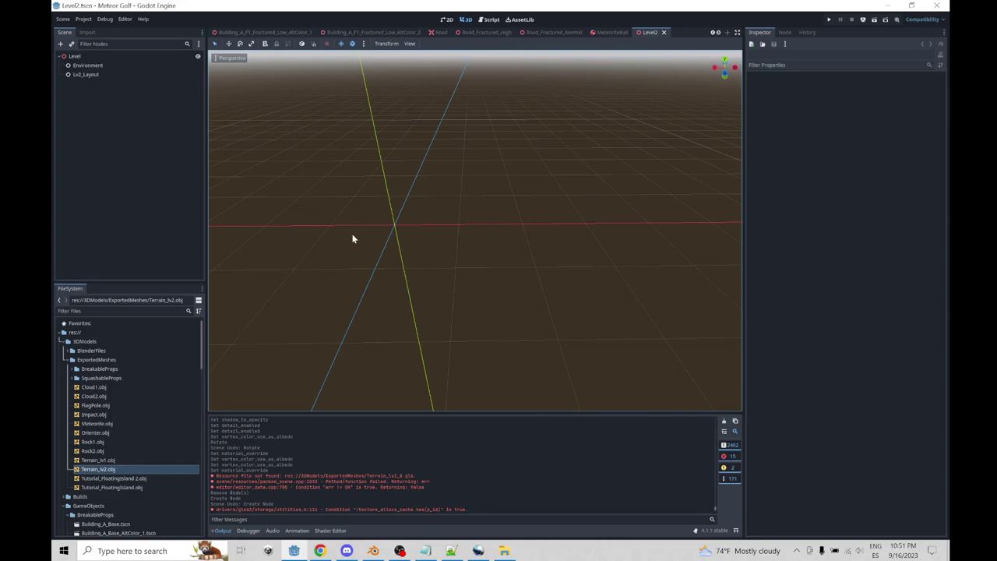
{"action": "middle_click_drag", "start_coordinate": [352, 239], "coordinate": [383, 255]}
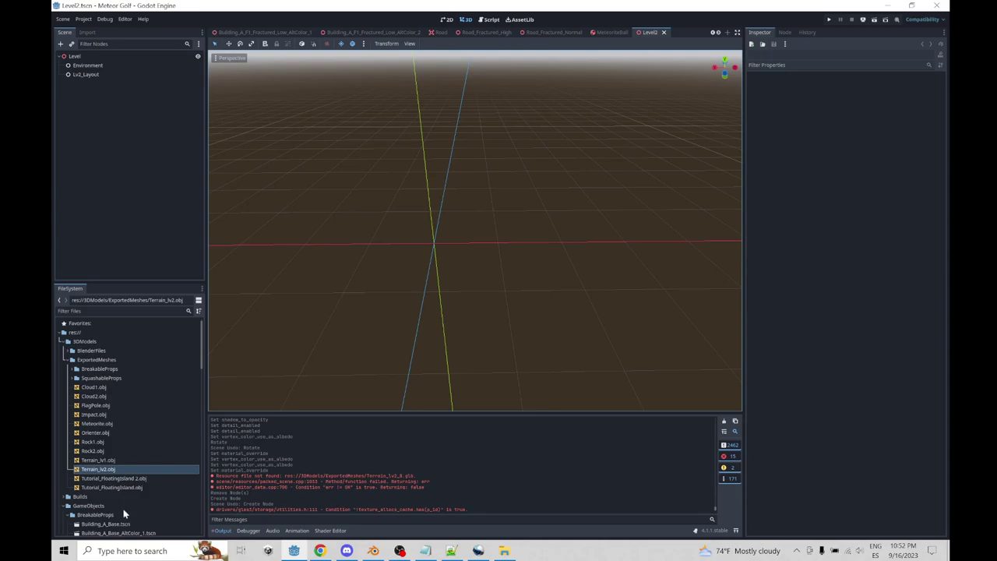
{"action": "left_click_drag", "start_coordinate": [87, 470], "coordinate": [423, 271]}
{"action": "mouse_move", "coordinate": [510, 285]}
{"action": "middle_mouse_down"}
{"action": "mouse_move", "coordinate": [561, 280]}
{"action": "mouse_move", "coordinate": [498, 272]}
{"action": "middle_mouse_up"}
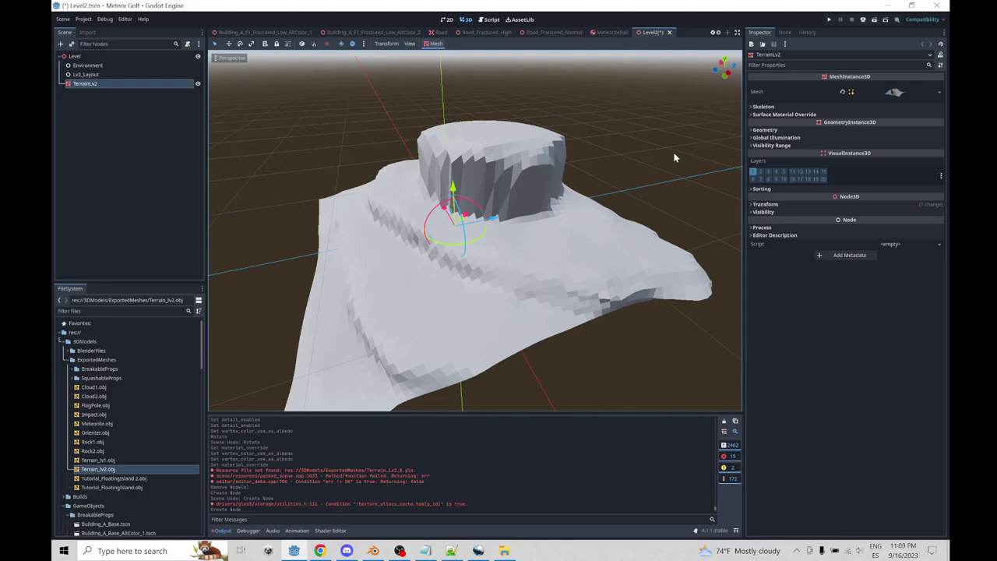
Expand the terrain's mesh and surface properties and assign a new StandardMaterial3D as its geometry material override
{"action": "left_click", "coordinate": [896, 94]}
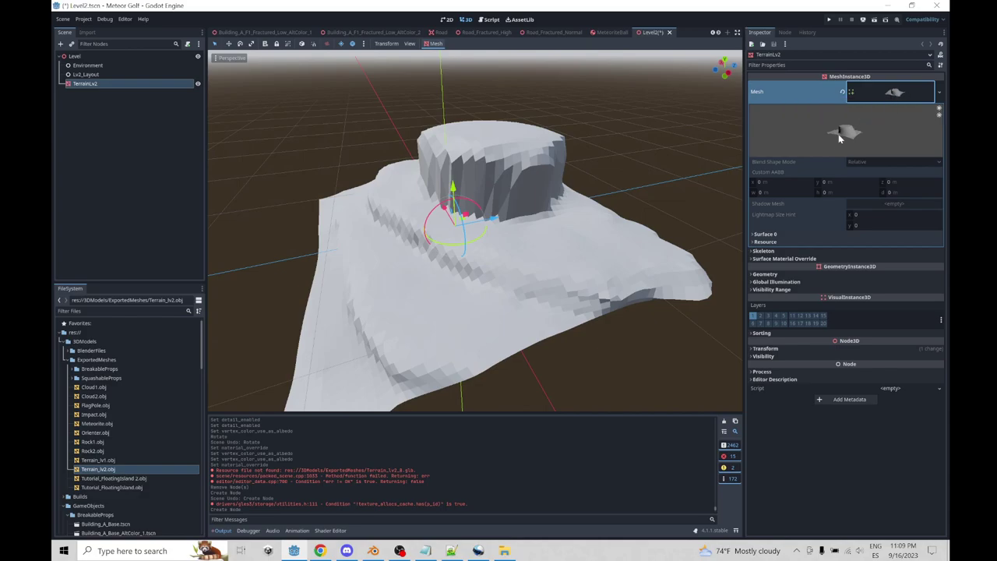
{"action": "left_click", "coordinate": [755, 235]}
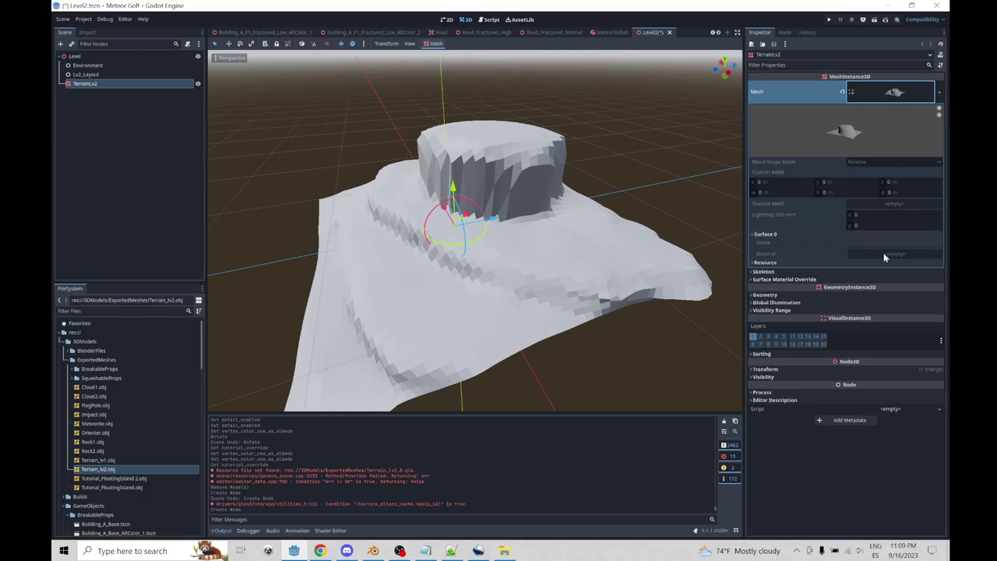
{"action": "left_click", "coordinate": [754, 295]}
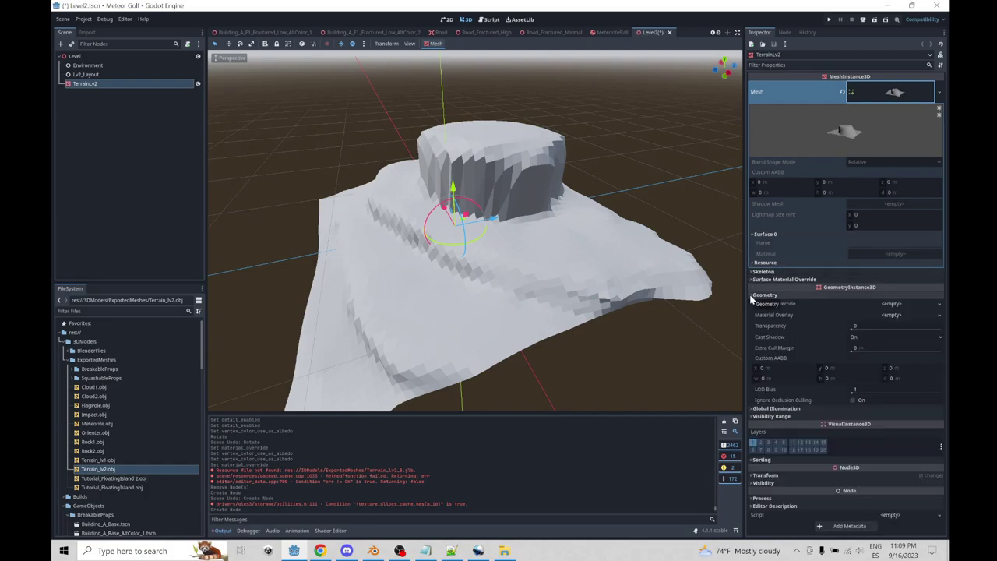
{"action": "left_click", "coordinate": [938, 304]}
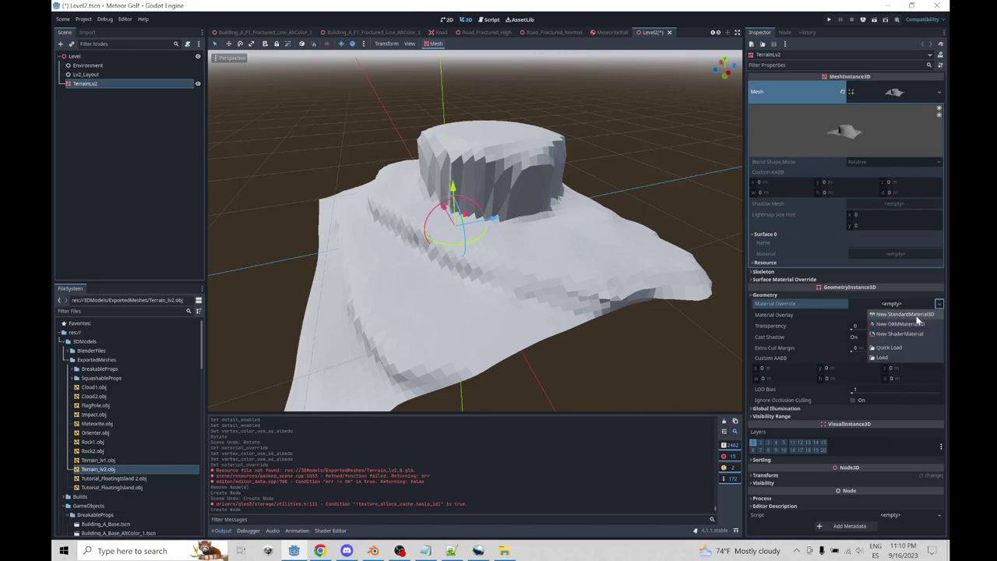
{"action": "left_click", "coordinate": [918, 318]}
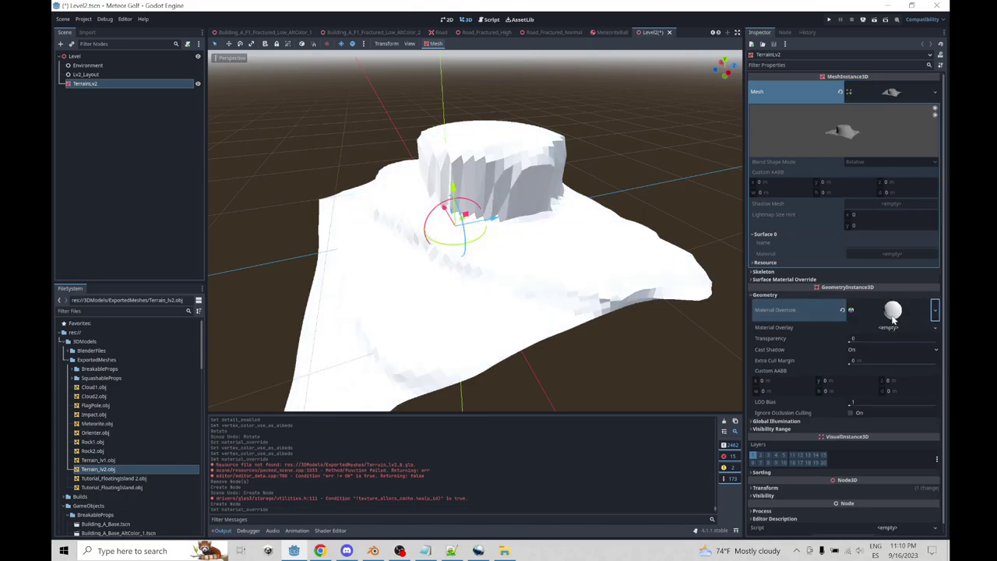
Edit the terrain's override material so that its vertex color is used as albedo
{"action": "left_click", "coordinate": [895, 312]}
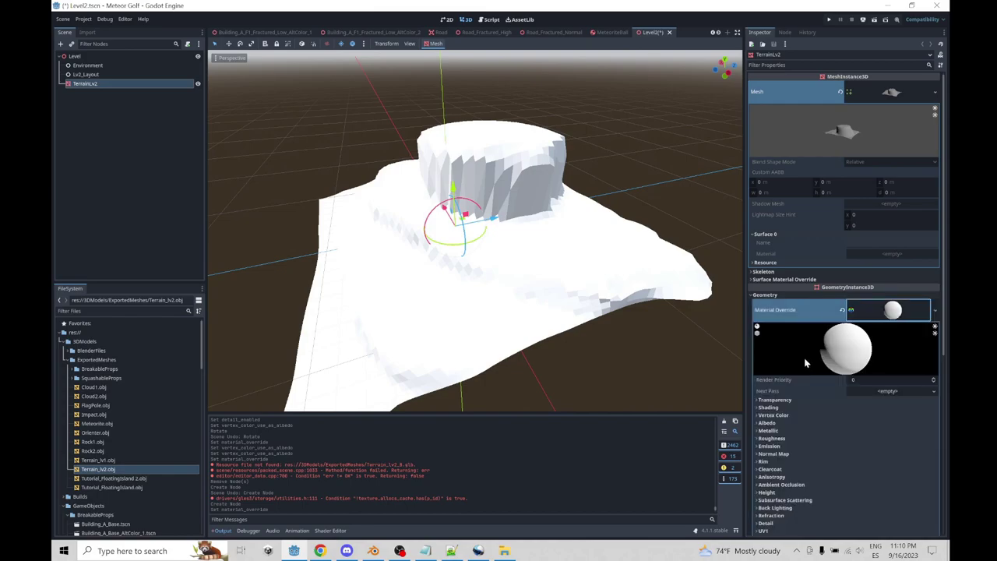
{"action": "scroll", "coordinate": [787, 363], "scroll_direction": "down", "scroll_amount": 1}
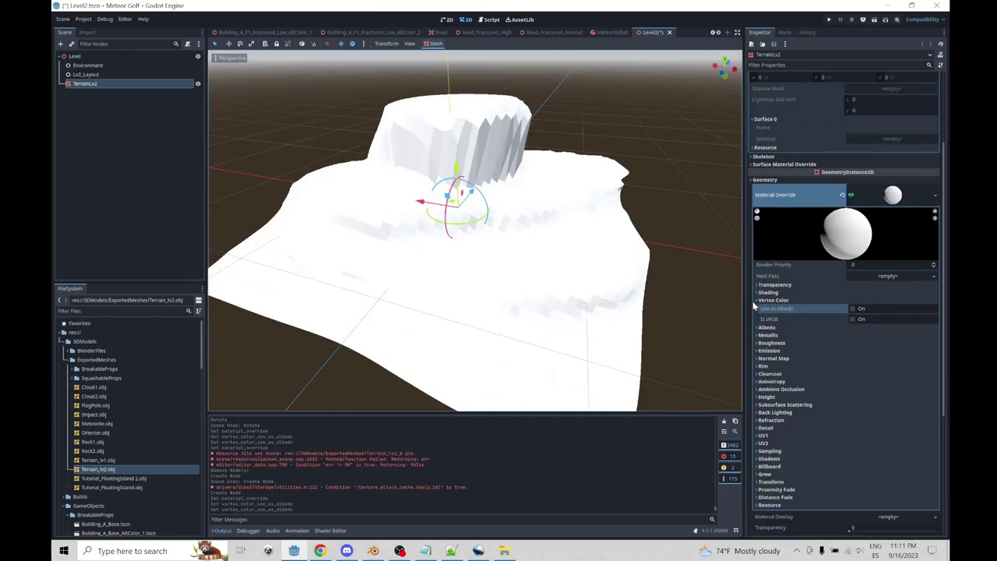
{"action": "left_click", "coordinate": [852, 309]}
{"action": "middle_click_drag", "start_coordinate": [467, 312], "coordinate": [502, 307]}
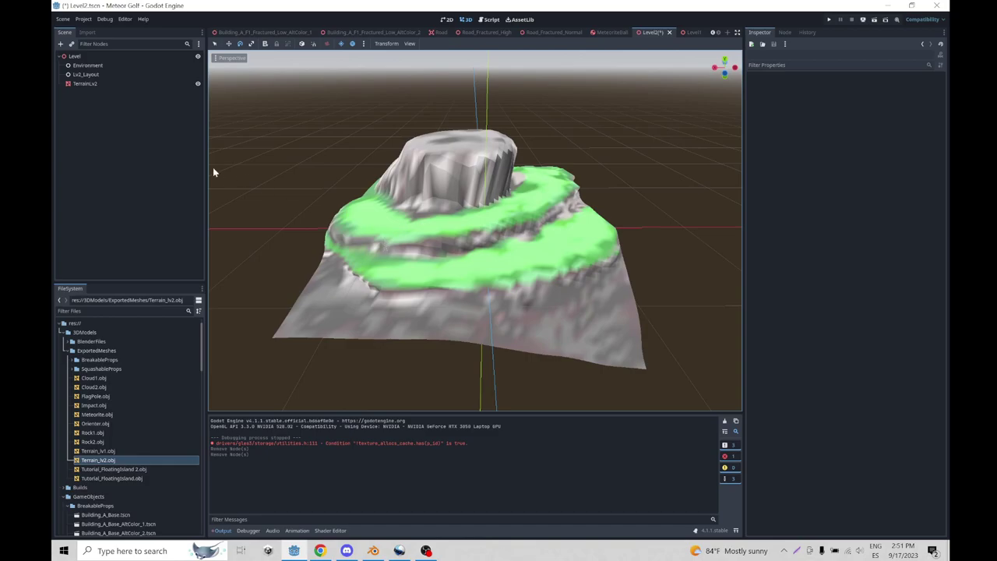
Add a Camera3D node as a child of the Level node
{"action": "right_click", "coordinate": [86, 55]}
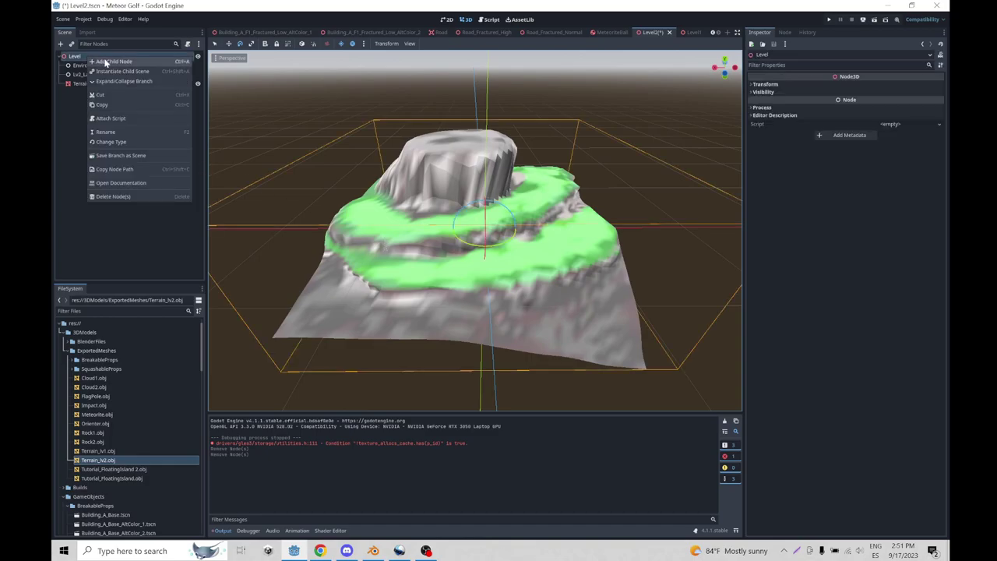
{"action": "left_click", "coordinate": [105, 63]}
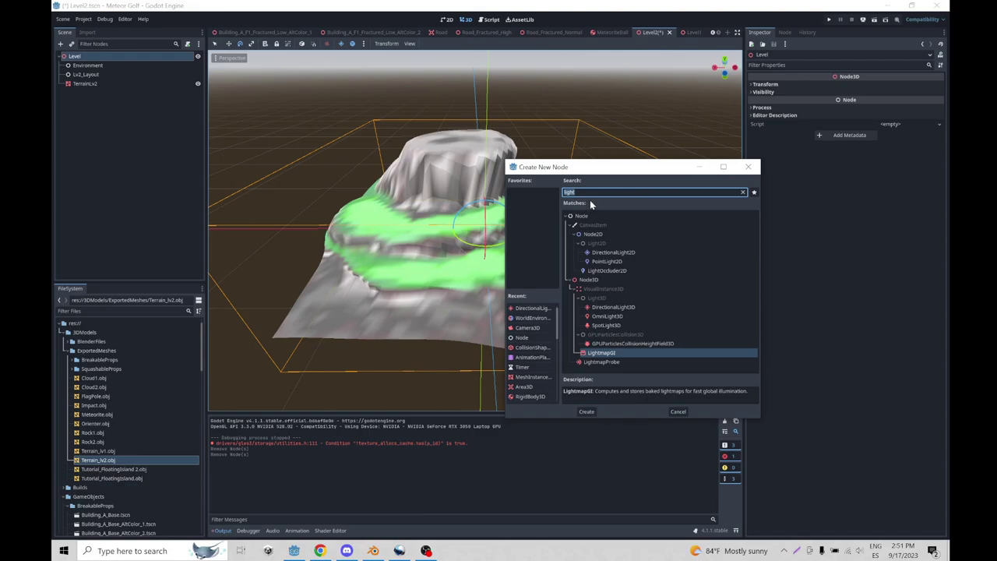
{"action": "type", "text": "camera"}
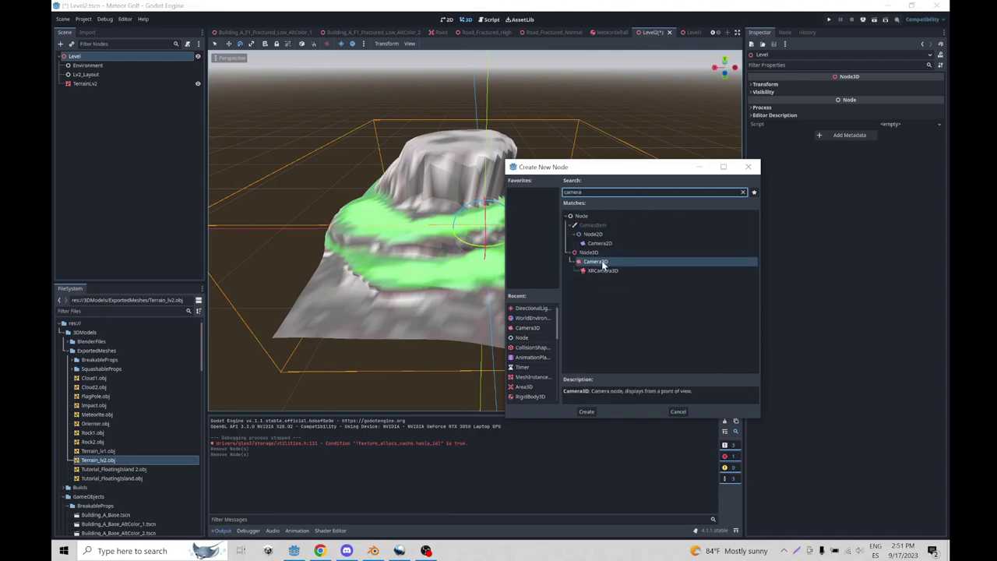
{"action": "double_click", "coordinate": [600, 262]}
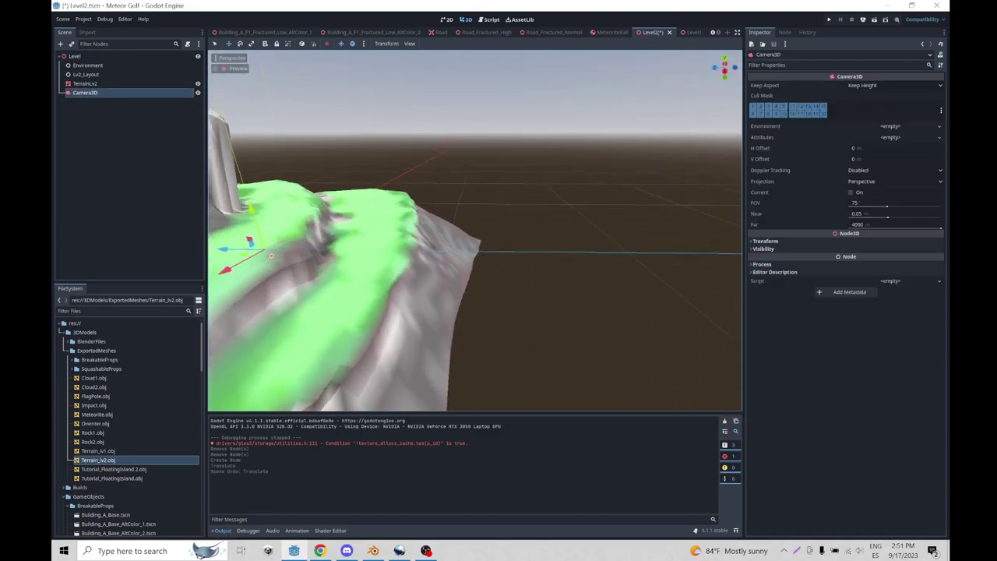
Move the camera up from the origin and out beyond the terrain's front edge
{"action": "middle_click_drag", "start_coordinate": [243, 242], "coordinate": [388, 239], "text": "shift"}
{"action": "left_click_drag", "start_coordinate": [389, 244], "coordinate": [648, 129]}
{"action": "mouse_move", "coordinate": [589, 163]}
{"action": "middle_mouse_down"}
{"action": "mouse_move", "coordinate": [622, 230]}
{"action": "mouse_move", "coordinate": [467, 241]}
{"action": "mouse_move", "coordinate": [518, 190]}
{"action": "mouse_move", "coordinate": [575, 172]}
{"action": "middle_mouse_up"}
{"action": "left_click_drag", "start_coordinate": [574, 167], "coordinate": [490, 276]}
{"action": "middle_click_drag", "start_coordinate": [659, 226], "coordinate": [526, 263]}
Rotate the camera to aim it at the terrain and run the current scene
{"action": "key", "text": "e"}
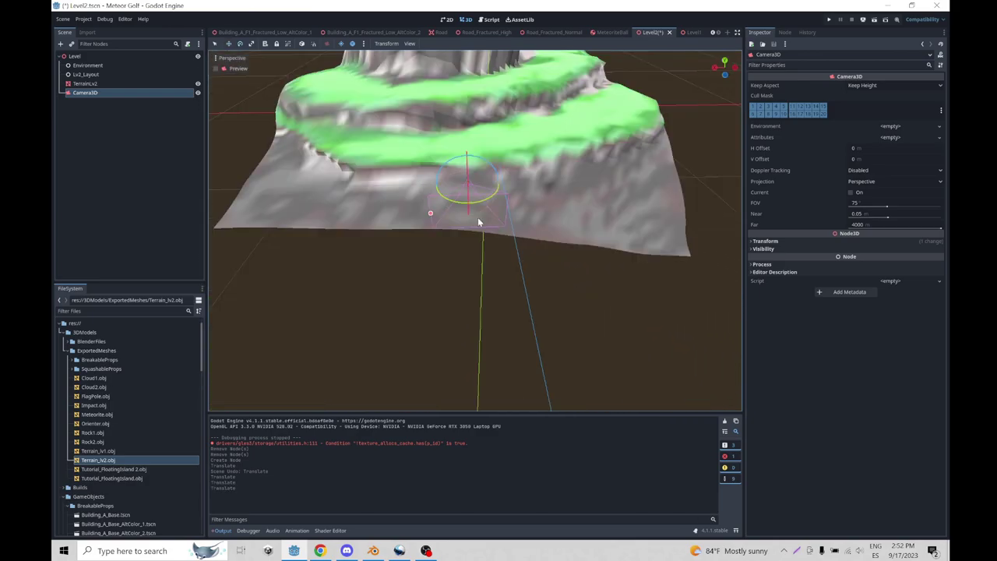
{"action": "left_click_drag", "start_coordinate": [481, 202], "coordinate": [403, 80]}
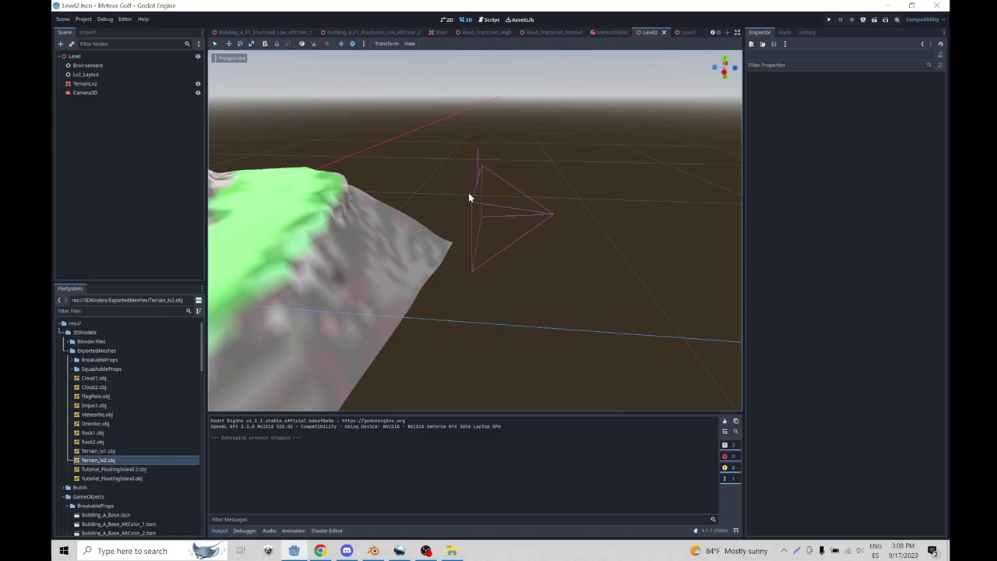
{"action": "left_click", "coordinate": [229, 58]}
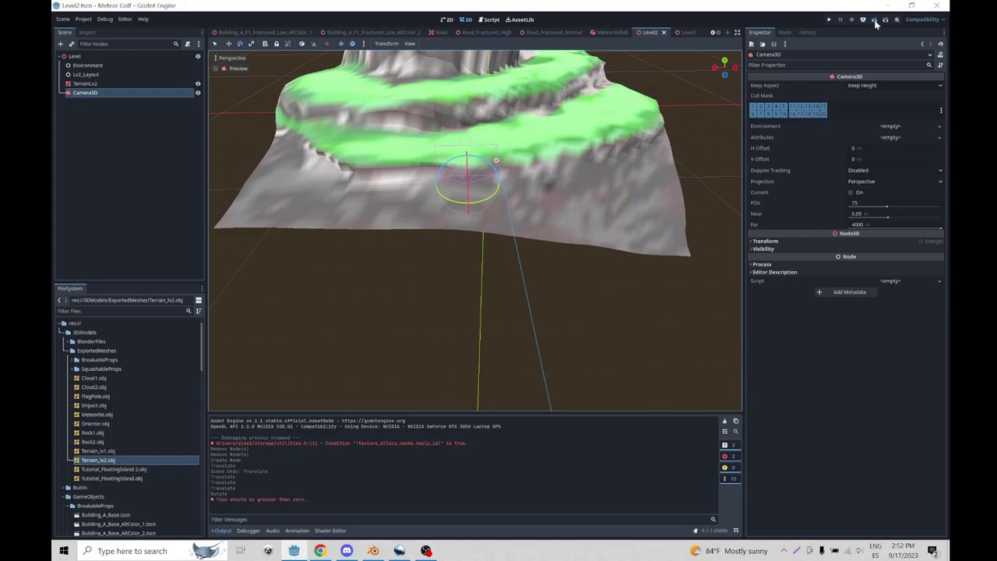
{"action": "left_click", "coordinate": [874, 22]}
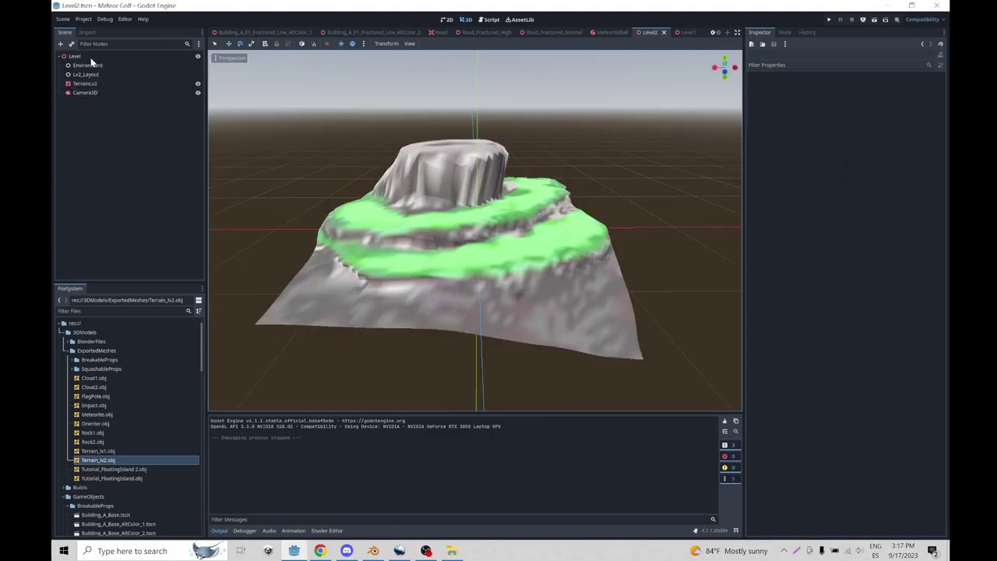
Add a WorldEnvironment node to the Level node and reparent it under the Environment node
{"action": "left_click", "coordinate": [88, 57]}
{"action": "right_click", "coordinate": [87, 58]}
{"action": "left_click", "coordinate": [121, 64]}
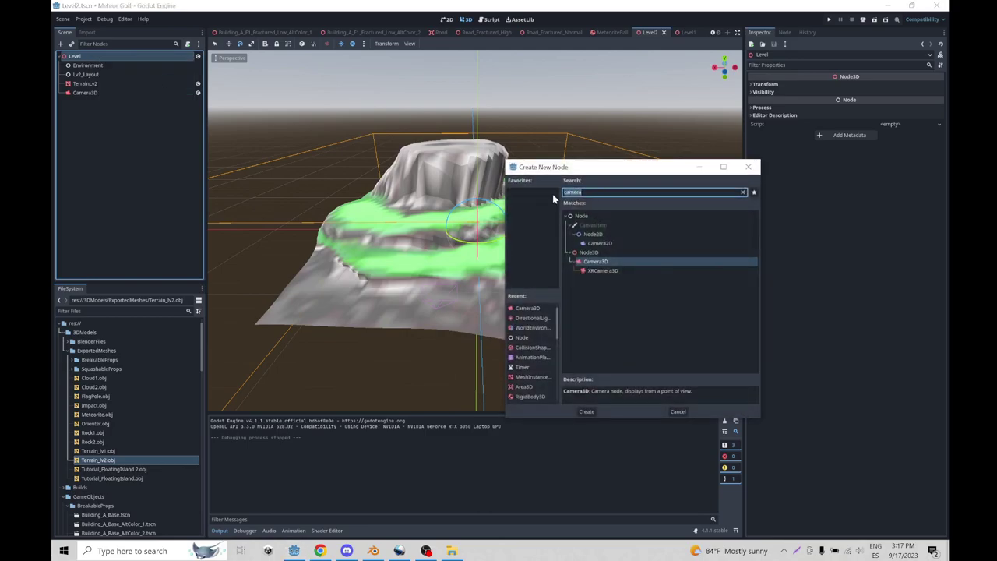
{"action": "type", "text": "env"}
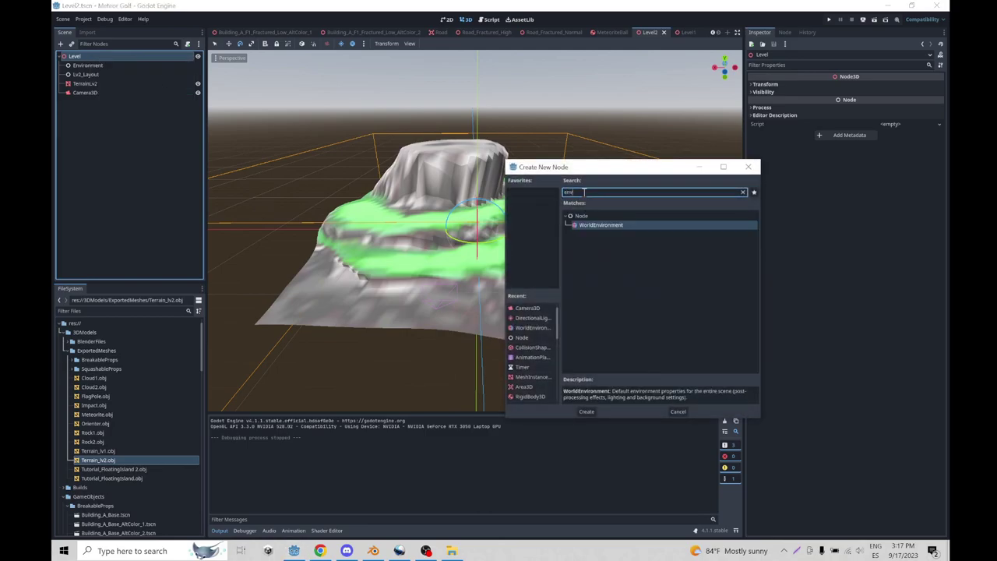
{"action": "double_click", "coordinate": [586, 225]}
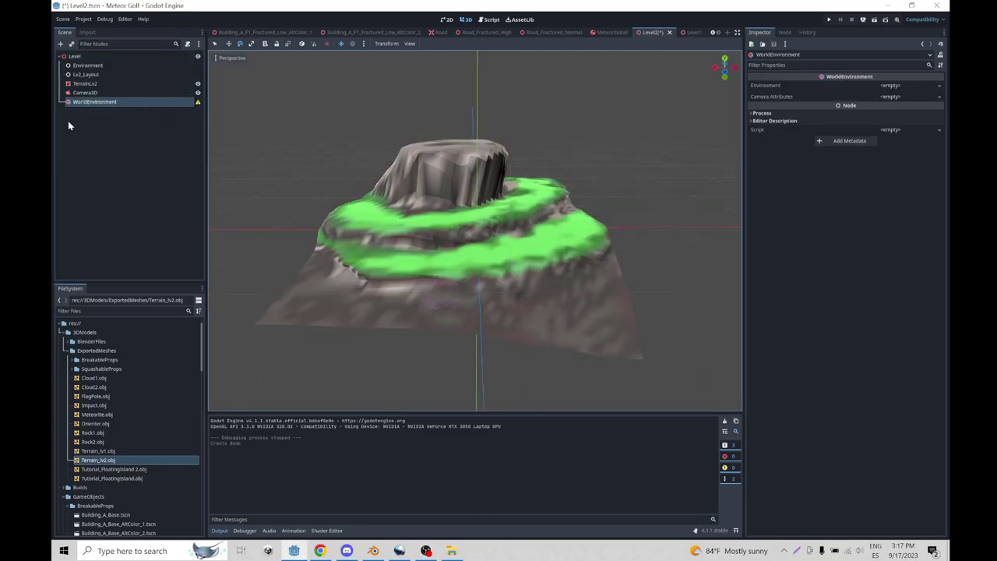
{"action": "left_click_drag", "start_coordinate": [95, 101], "coordinate": [86, 68]}
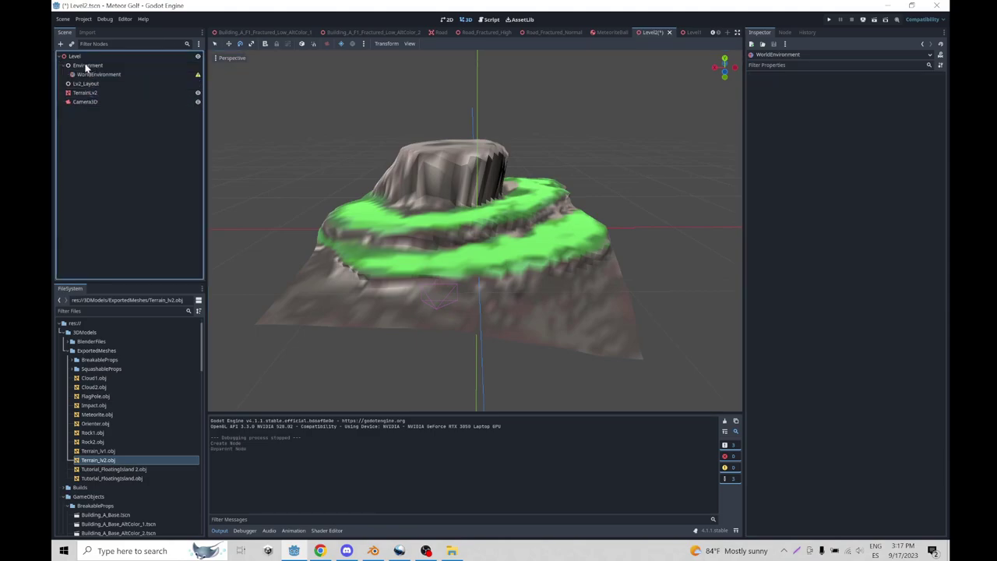
Add a DirectionalLight3D node as a child of the Environment node and select it
{"action": "right_click", "coordinate": [78, 66]}
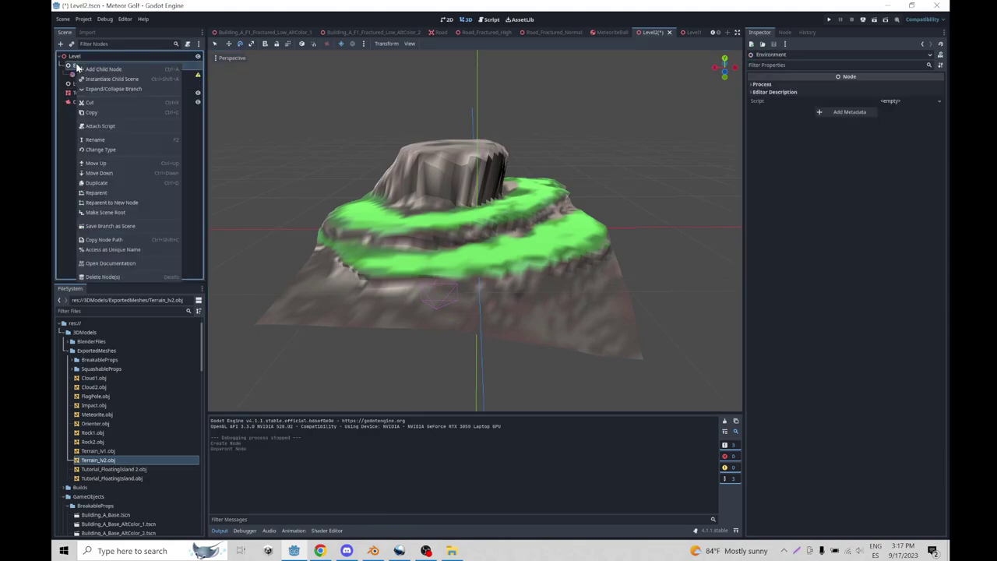
{"action": "left_click", "coordinate": [100, 69]}
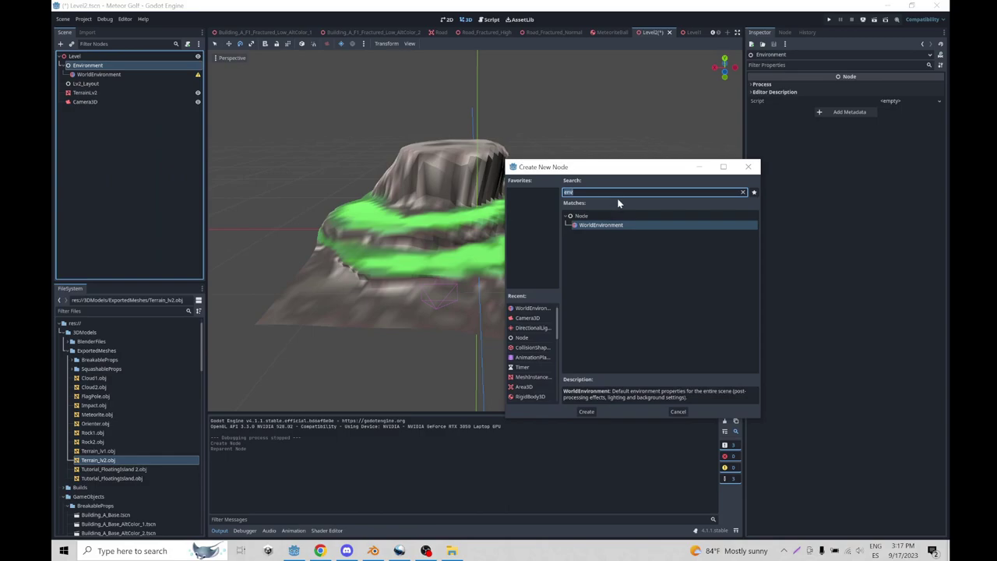
{"action": "type", "text": "light"}
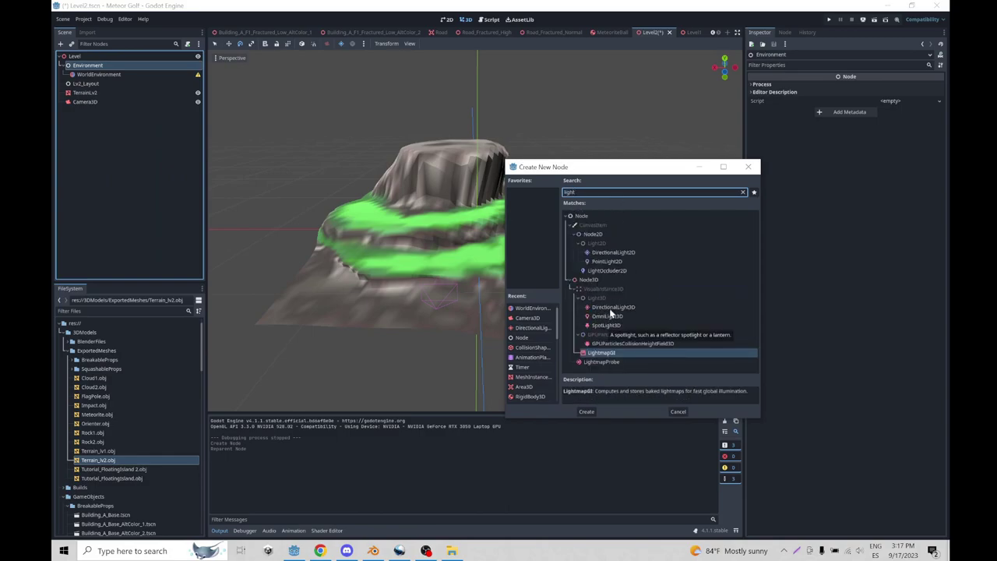
{"action": "double_click", "coordinate": [610, 307]}
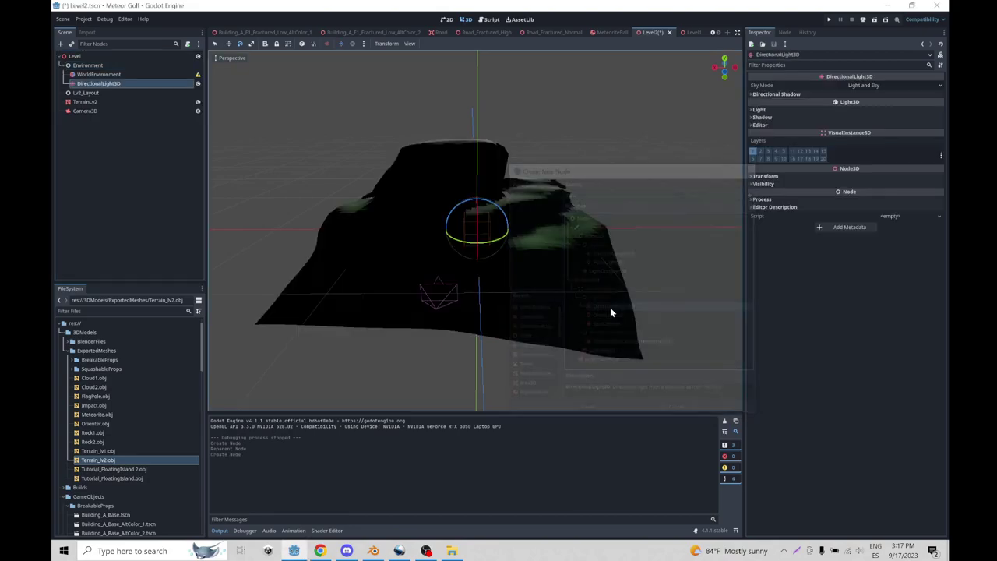
{"action": "left_click", "coordinate": [107, 84]}
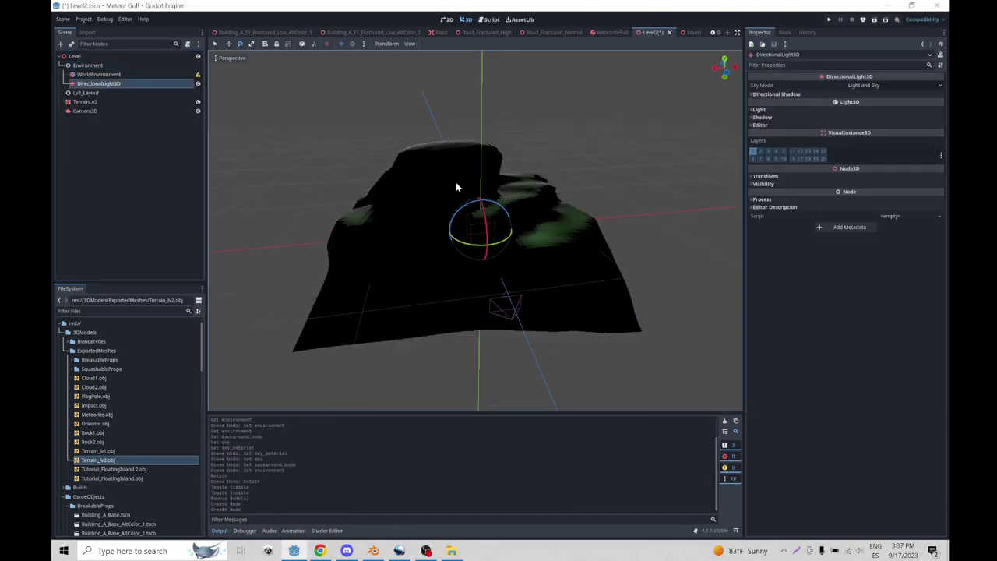
Raise the directional light above the terrain's summit and rotate it to shine diagonally down onto the terraces
{"action": "left_click_drag", "start_coordinate": [478, 204], "coordinate": [470, 75]}
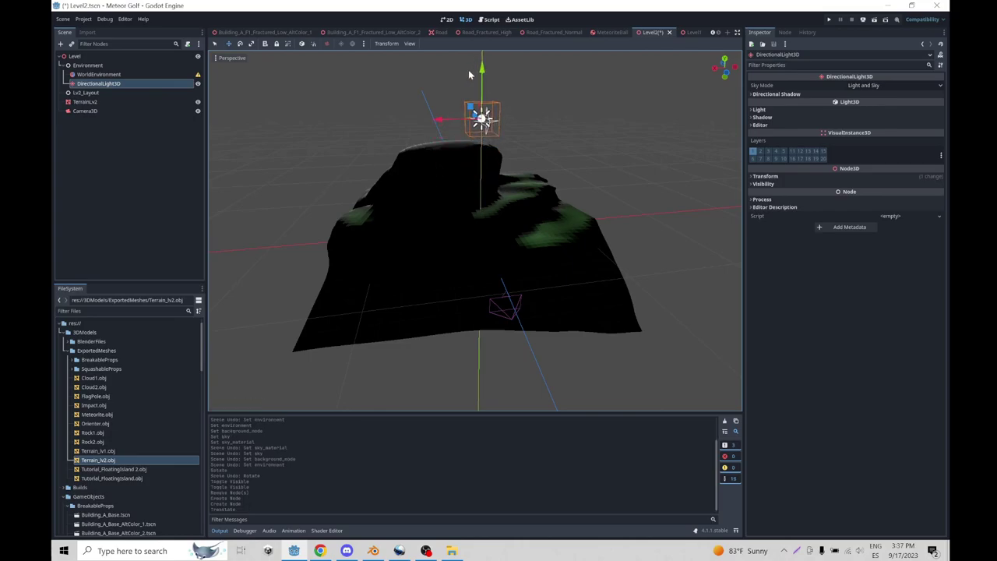
{"action": "right_click_drag", "start_coordinate": [456, 129], "coordinate": [701, 81]}
{"action": "key", "text": "w"}
{"action": "key", "text": "a"}
{"action": "key", "text": "e"}
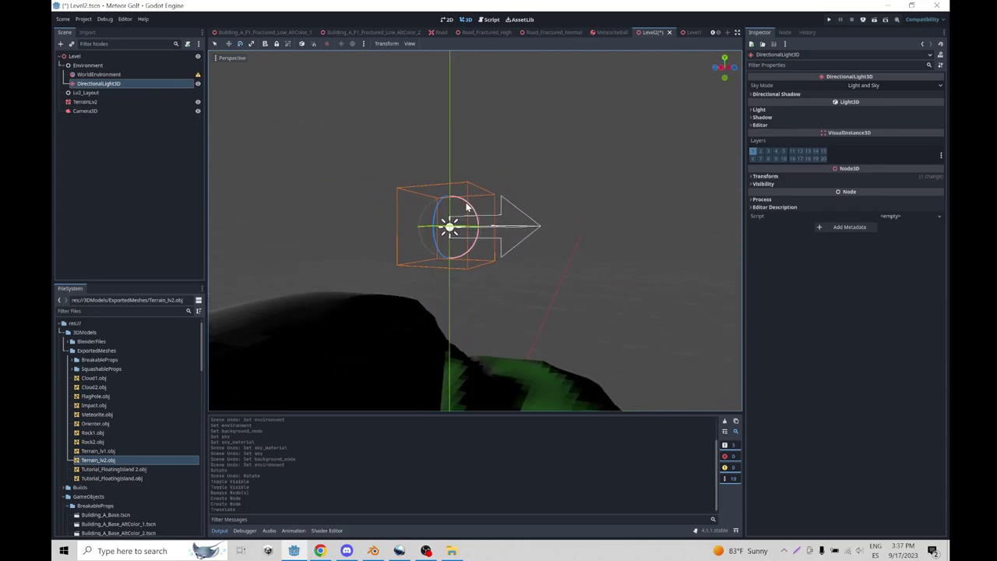
{"action": "mouse_move", "coordinate": [466, 196]}
{"action": "left_mouse_down"}
{"action": "mouse_move", "coordinate": [476, 235]}
{"action": "mouse_move", "coordinate": [456, 300]}
{"action": "mouse_move", "coordinate": [464, 243]}
{"action": "mouse_move", "coordinate": [435, 226]}
{"action": "left_mouse_up"}
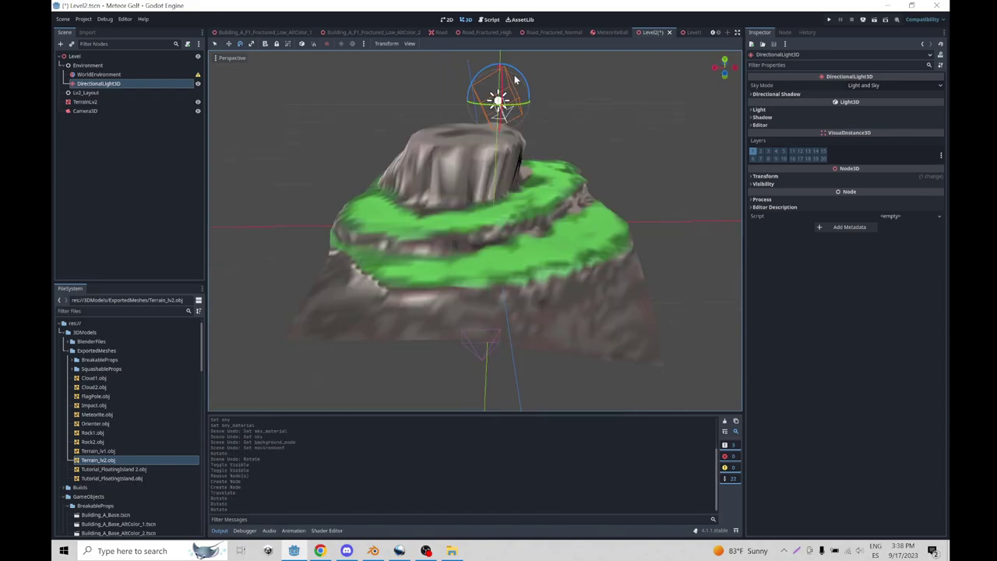
{"action": "left_click_drag", "start_coordinate": [514, 78], "coordinate": [500, 105]}
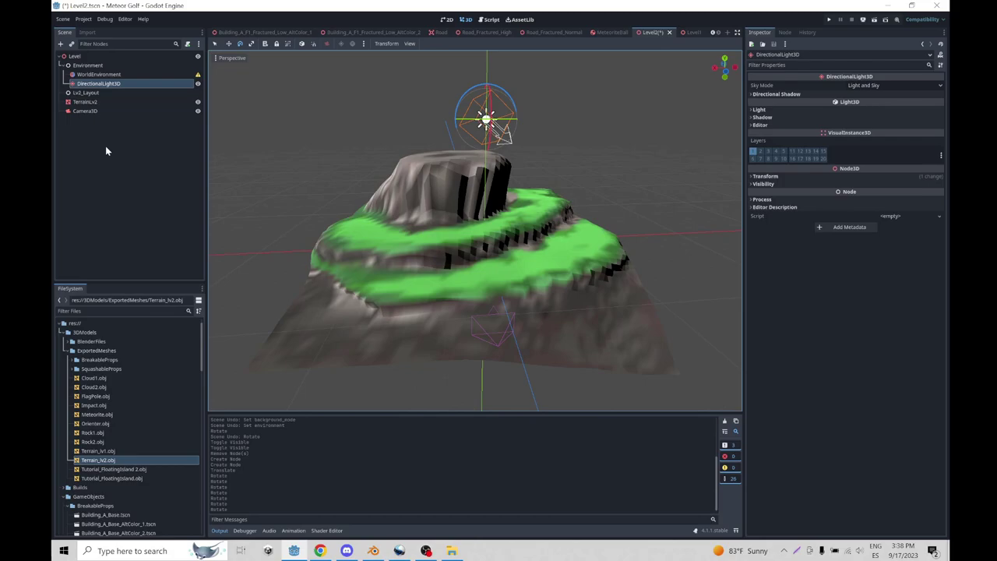
Give the WorldEnvironment node a new Environment resource and set its background mode to Sky
{"action": "left_click", "coordinate": [99, 74]}
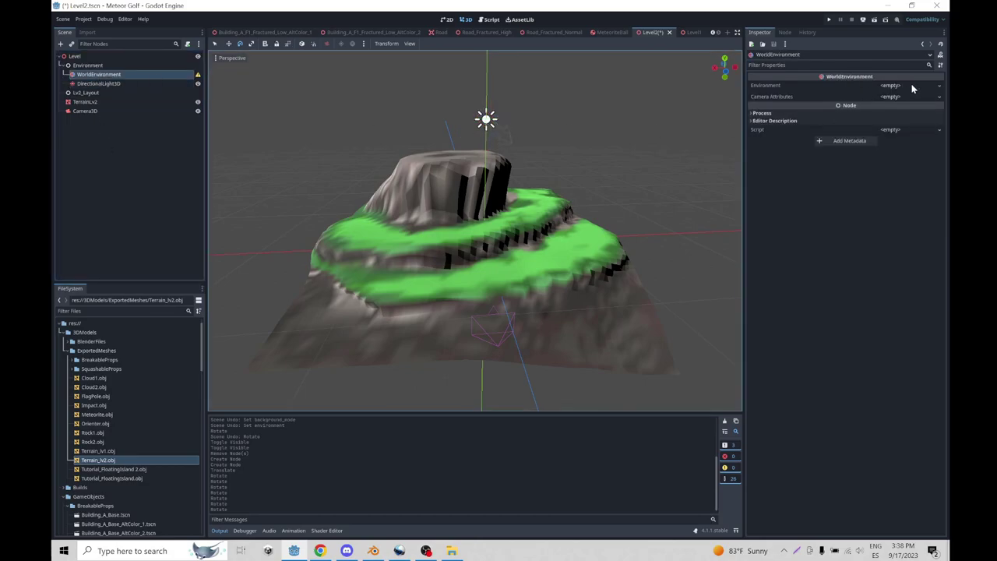
{"action": "left_click", "coordinate": [939, 87]}
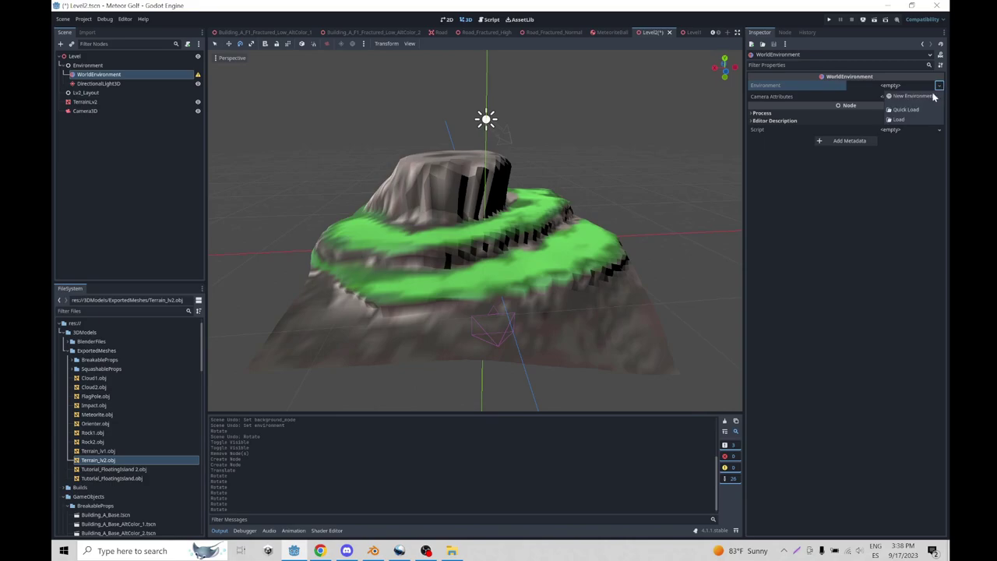
{"action": "left_click", "coordinate": [927, 98]}
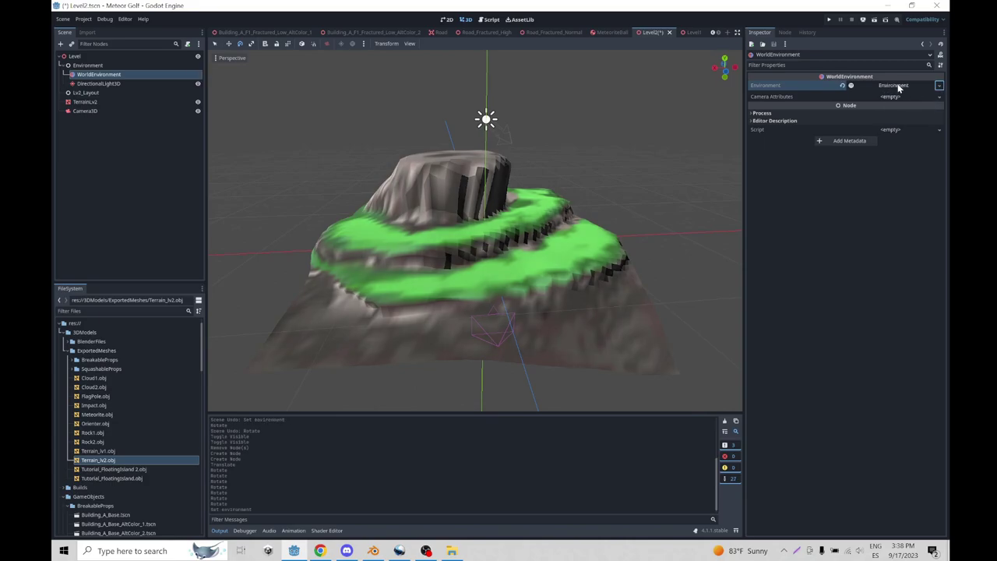
{"action": "left_click", "coordinate": [897, 87]}
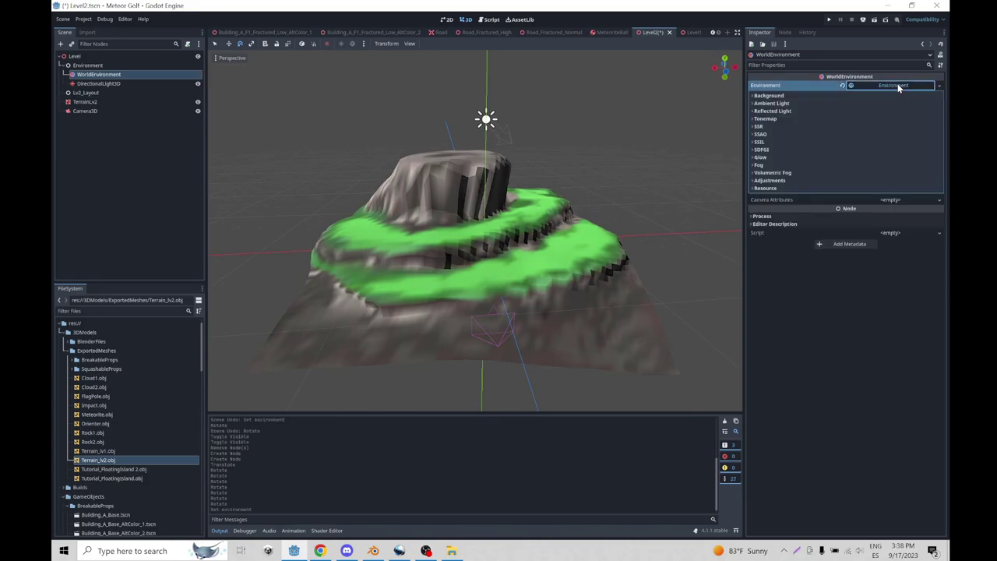
{"action": "left_click", "coordinate": [769, 95]}
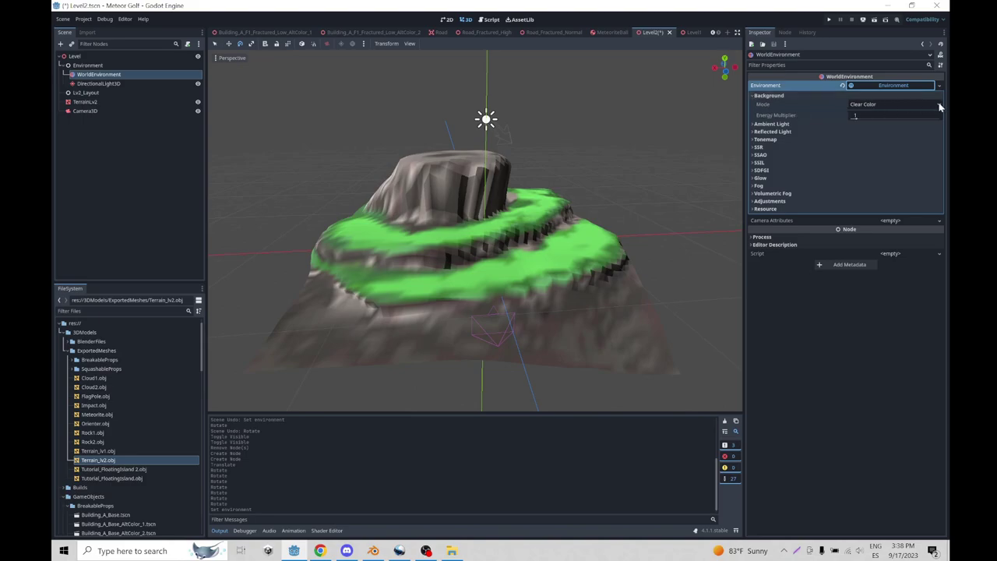
{"action": "left_click", "coordinate": [940, 107]}
{"action": "left_click", "coordinate": [857, 136]}
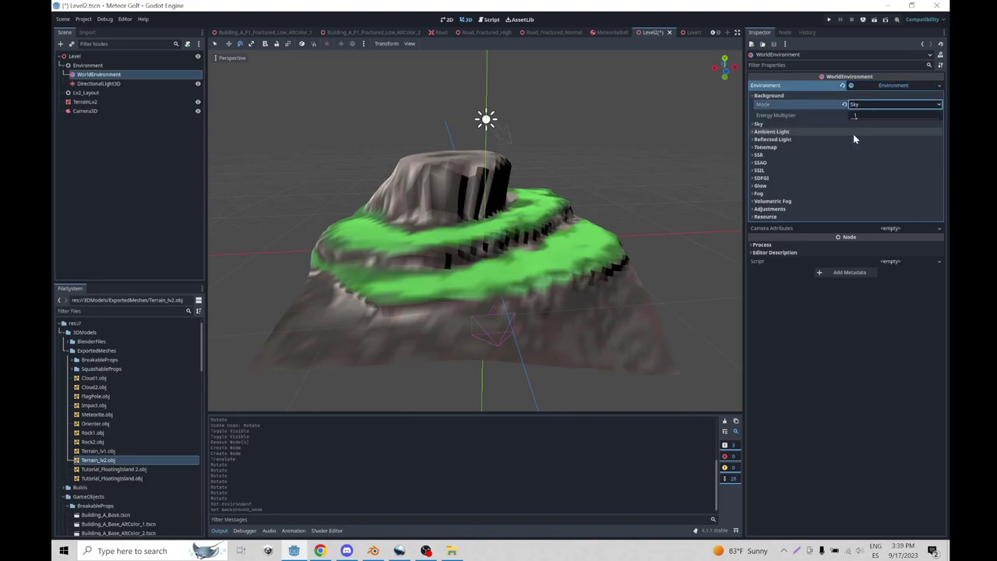
Create a new Sky for the environment's background and assign it a new ProceduralSkyMaterial
{"action": "left_click", "coordinate": [752, 124]}
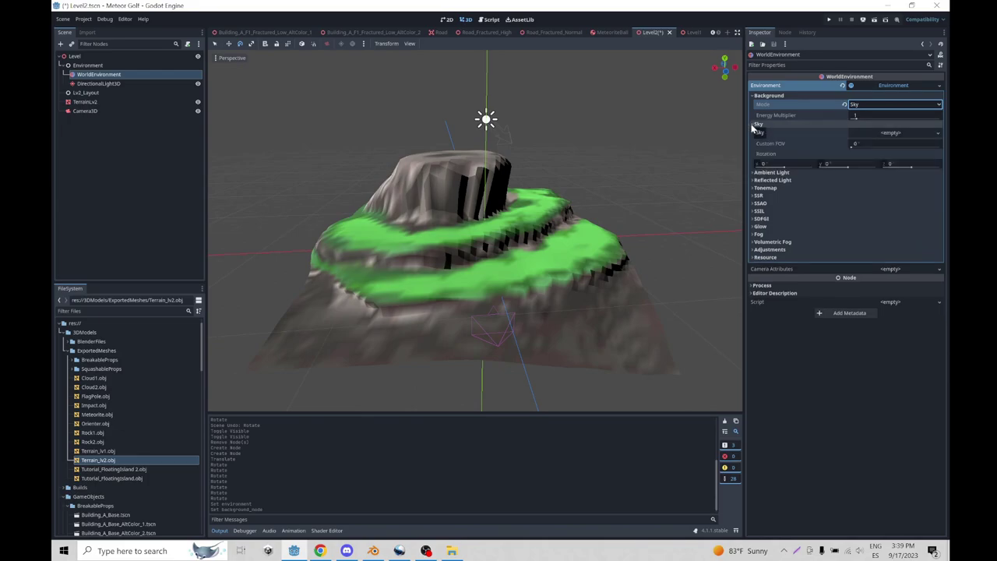
{"action": "left_click", "coordinate": [938, 134]}
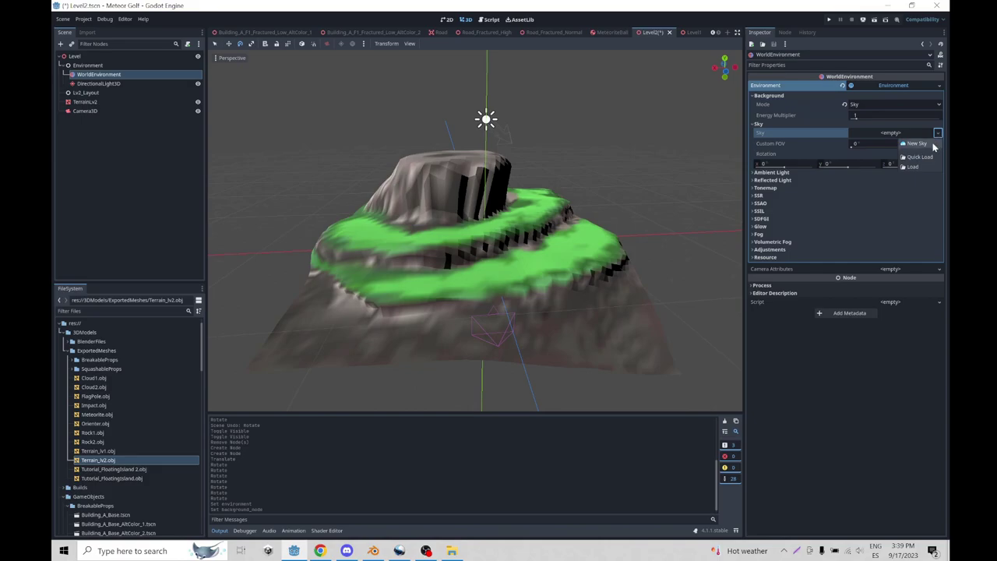
{"action": "left_click", "coordinate": [933, 145]}
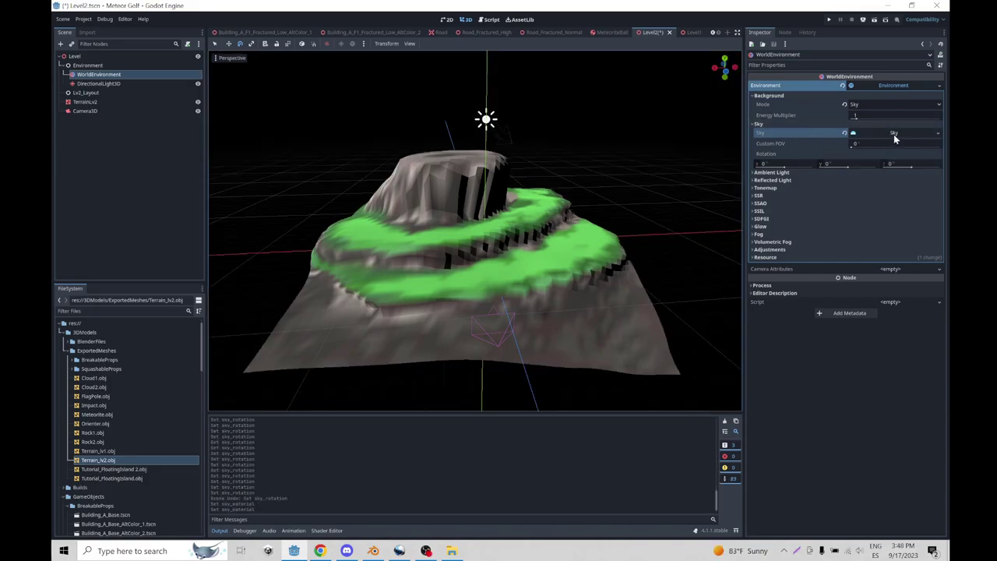
{"action": "left_click", "coordinate": [893, 134]}
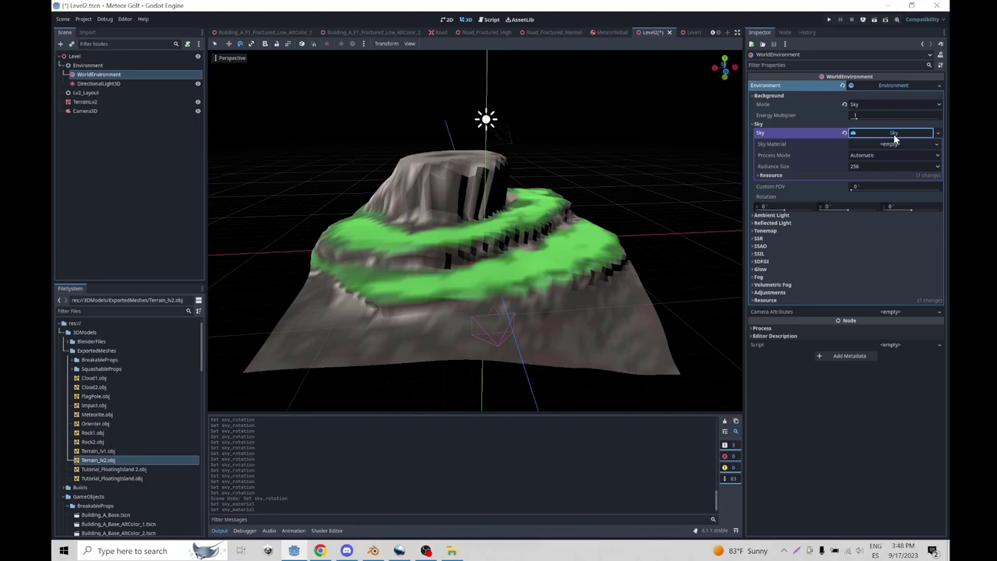
{"action": "left_click", "coordinate": [938, 145]}
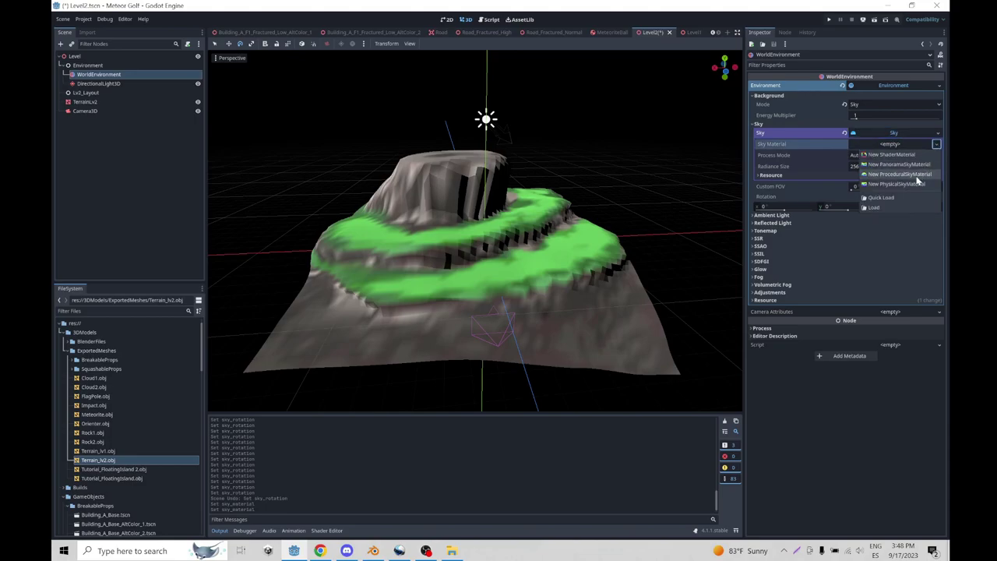
{"action": "left_click", "coordinate": [916, 174]}
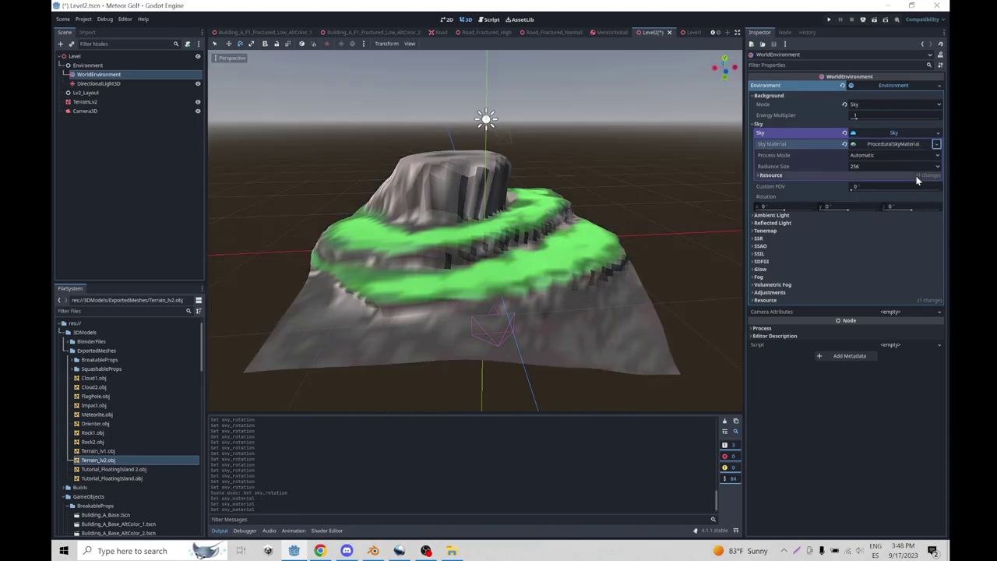
Expand the procedural sky material's Sky, Ground, Sun and Resource settings and look through them
{"action": "left_click", "coordinate": [877, 145]}
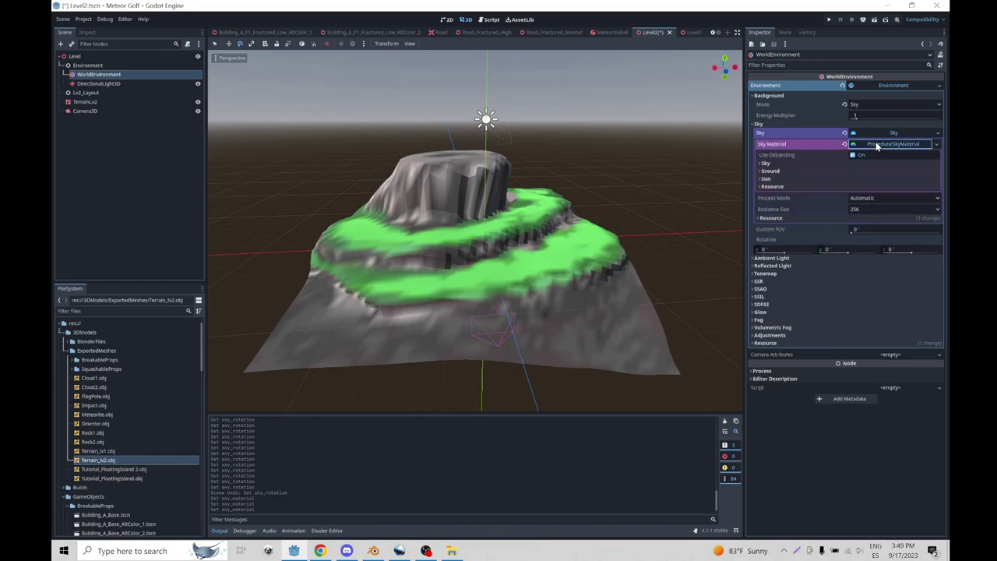
{"action": "left_click", "coordinate": [761, 163]}
{"action": "left_click", "coordinate": [763, 239]}
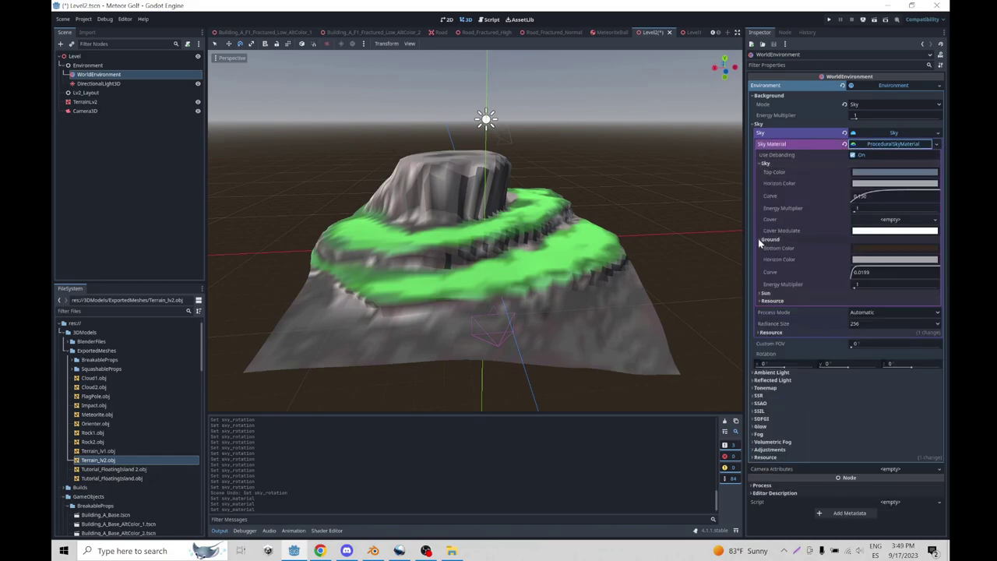
{"action": "left_click", "coordinate": [762, 294]}
{"action": "left_click", "coordinate": [764, 324]}
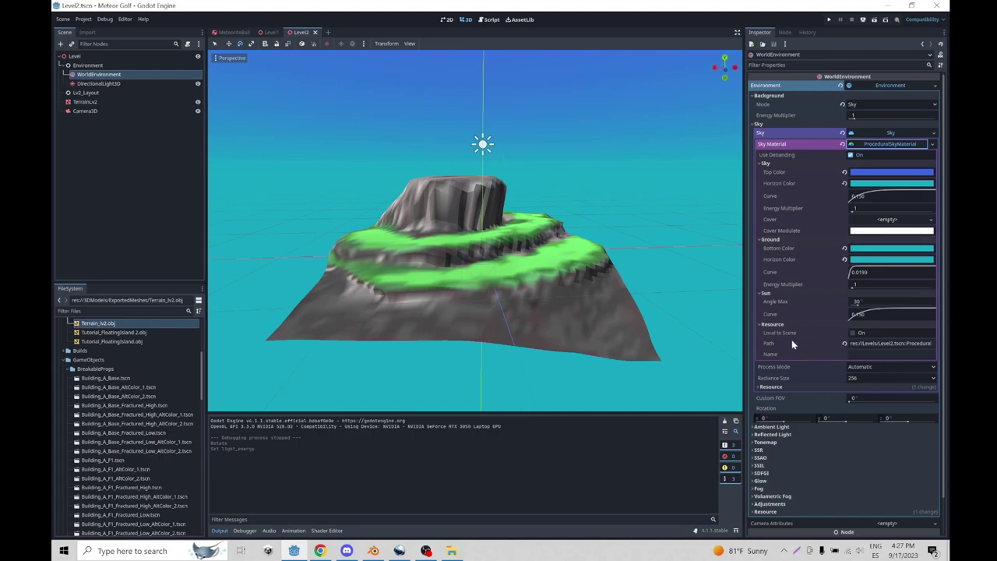
{"action": "scroll", "coordinate": [782, 297], "scroll_direction": "down", "scroll_amount": 2}
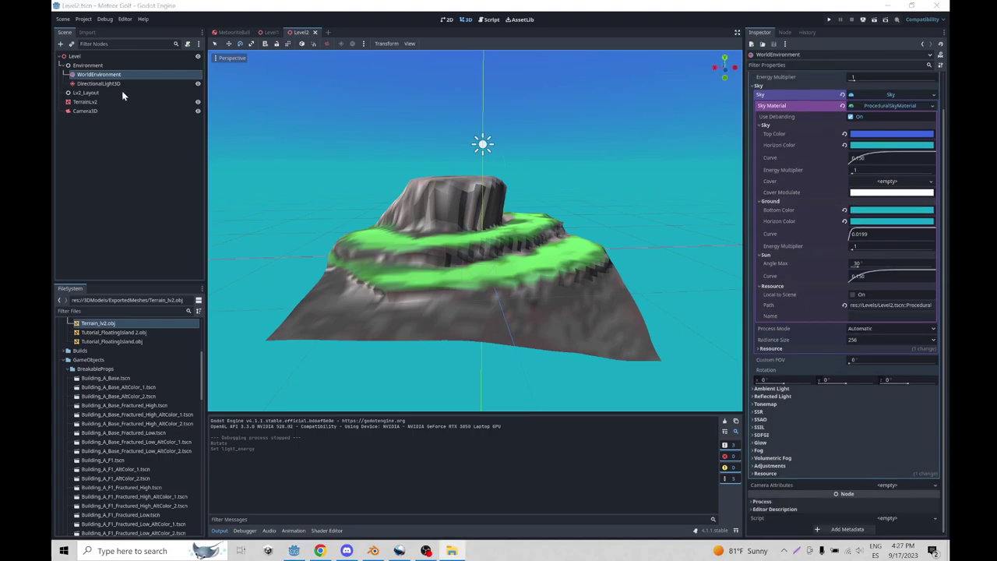
Set the directional light's energy to 0.5
{"action": "left_click", "coordinate": [88, 85]}
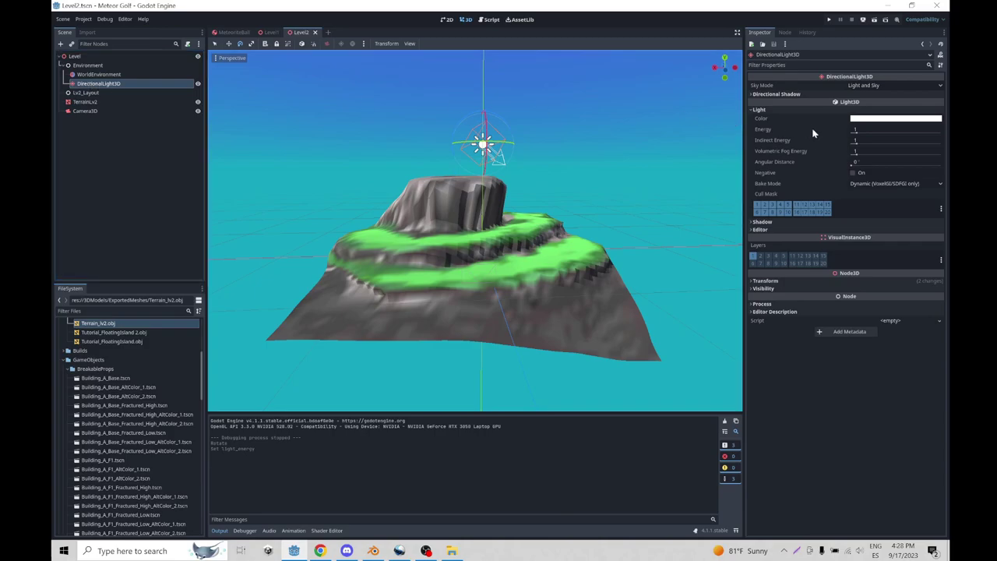
{"action": "left_click", "coordinate": [856, 131]}
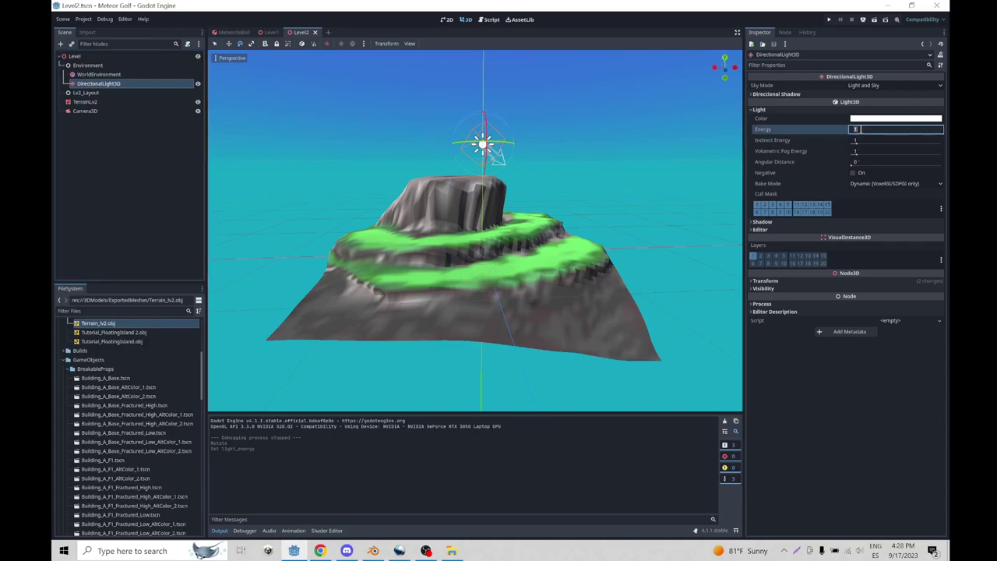
{"action": "type", "text": "0.5"}
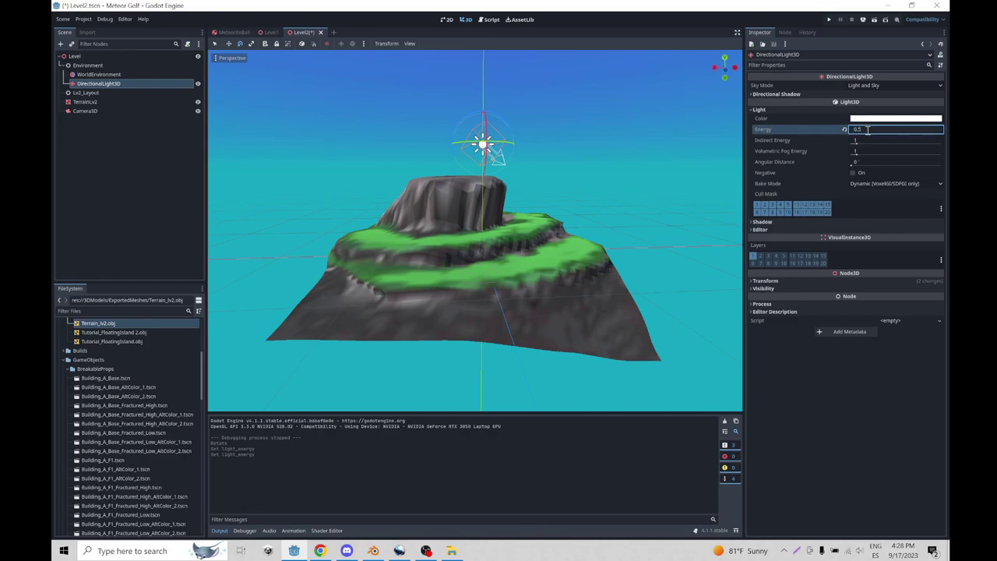
{"action": "key", "text": "Return"}
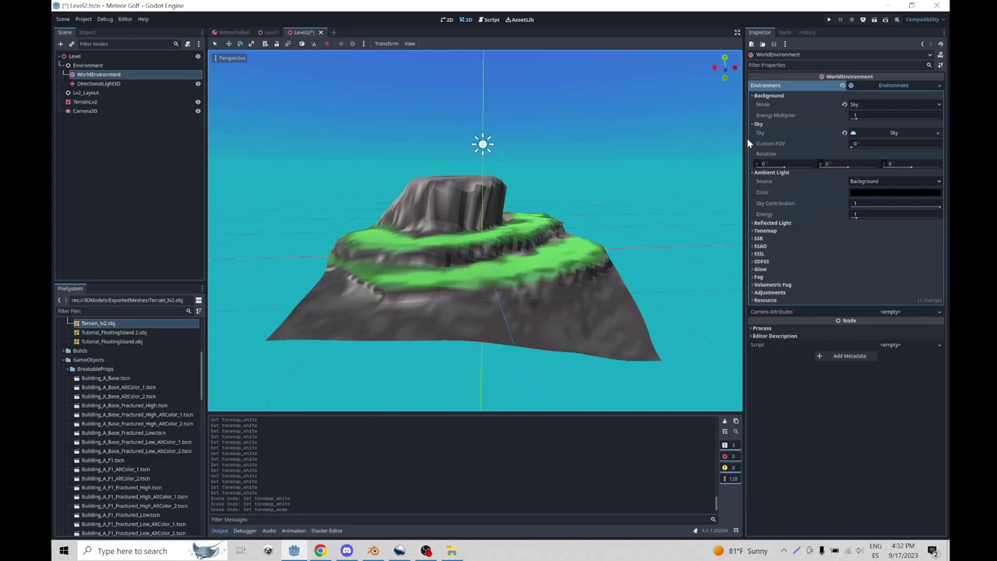
Set the environment's tonemap mode to Filmic and raise its white value to 16
{"action": "left_click", "coordinate": [765, 230]}
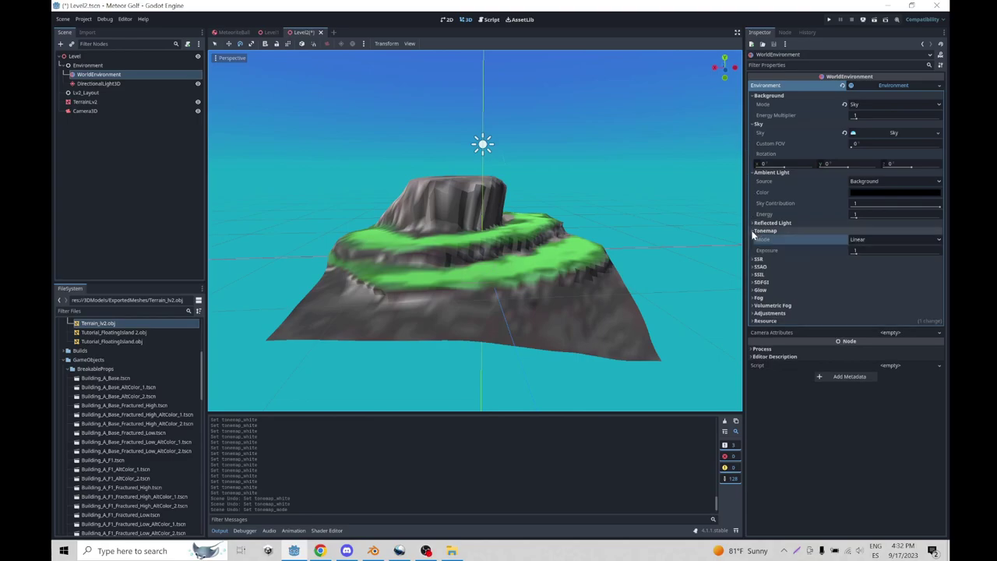
{"action": "left_click", "coordinate": [865, 240]}
{"action": "left_click", "coordinate": [857, 269]}
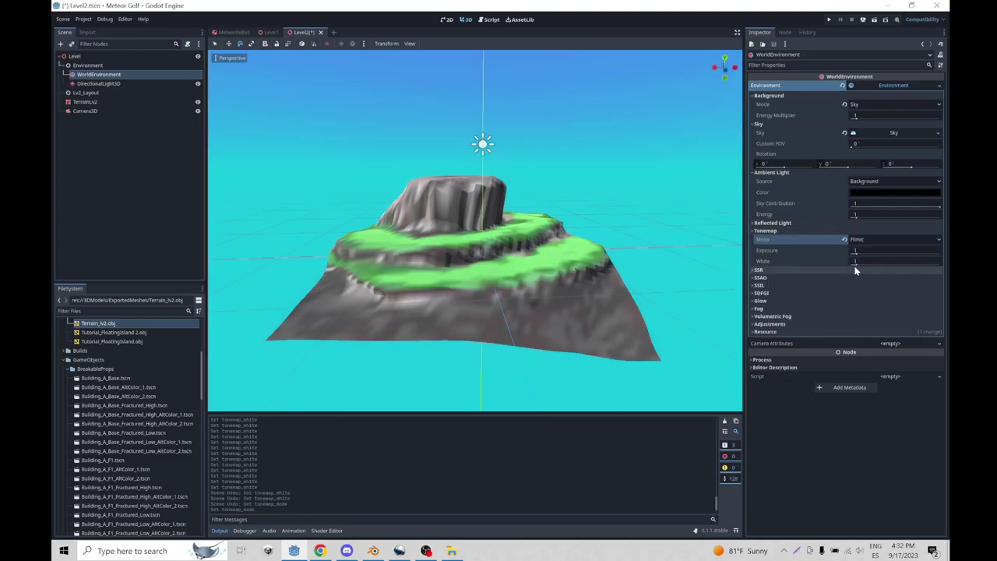
{"action": "mouse_move", "coordinate": [856, 266]}
{"action": "left_mouse_down"}
{"action": "mouse_move", "coordinate": [944, 266]}
{"action": "mouse_move", "coordinate": [855, 262]}
{"action": "left_mouse_up"}
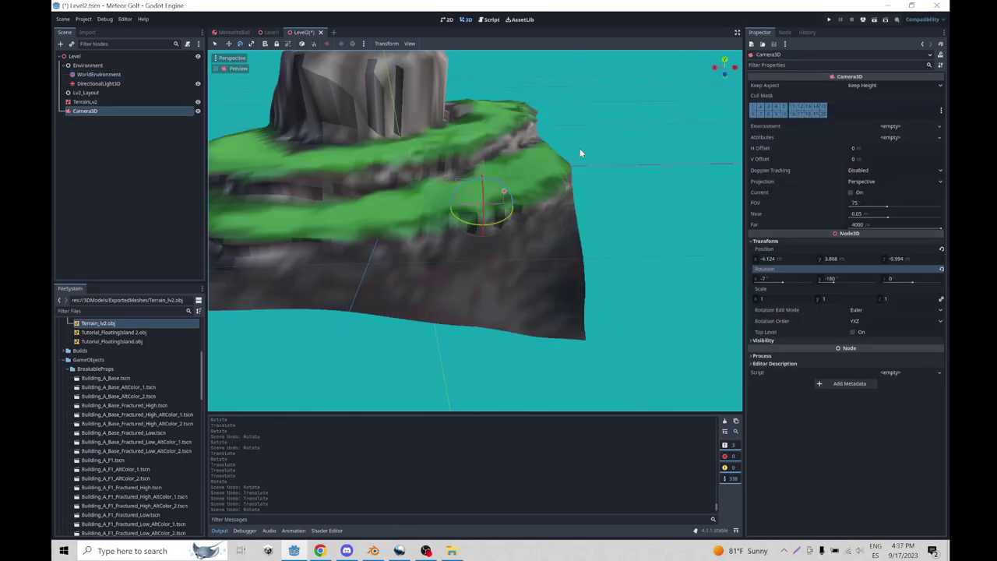
Rotate and move the camera in local space so it looks down at the terrain from farther out, and preview its view
{"action": "left_click", "coordinate": [303, 43]}
{"action": "left_click_drag", "start_coordinate": [498, 223], "coordinate": [605, 229]}
{"action": "left_click", "coordinate": [494, 208]}
{"action": "key", "text": "ctrl+z"}
{"action": "key", "text": "w"}
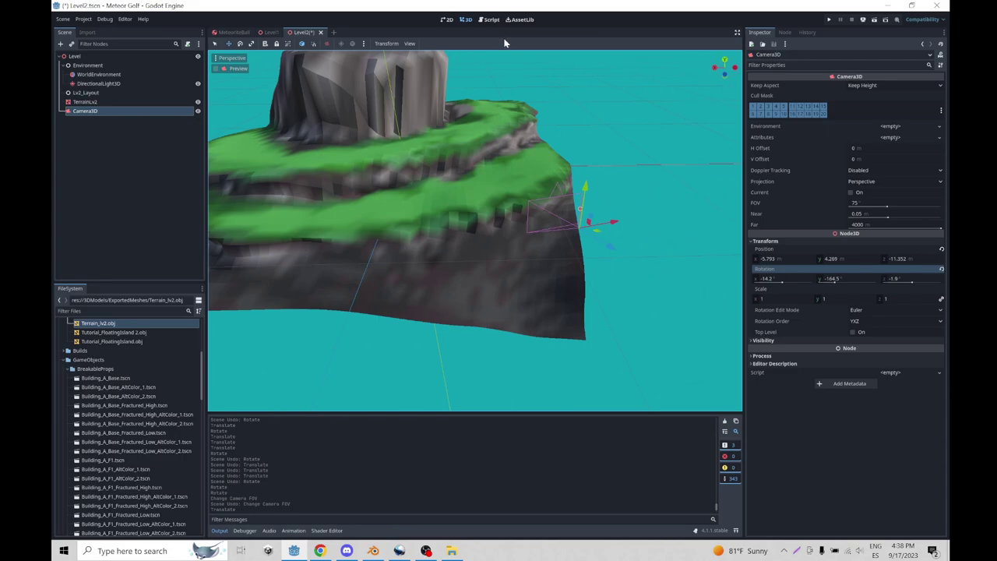
{"action": "left_click", "coordinate": [222, 68]}
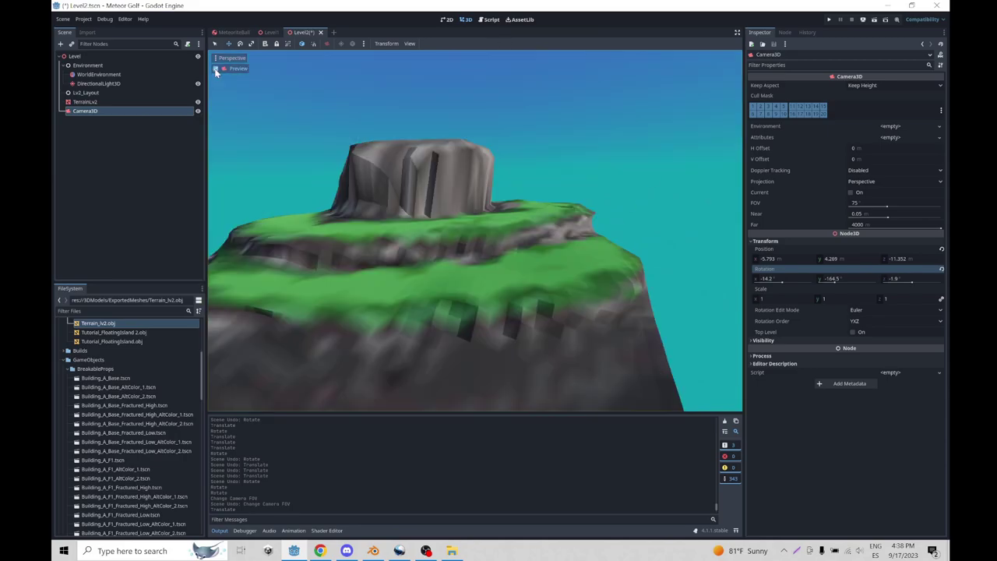
Shift the camera sideways along its local axis and preview the resulting view
{"action": "left_click", "coordinate": [223, 69]}
{"action": "left_click_drag", "start_coordinate": [602, 232], "coordinate": [421, 201]}
{"action": "left_click", "coordinate": [223, 69]}
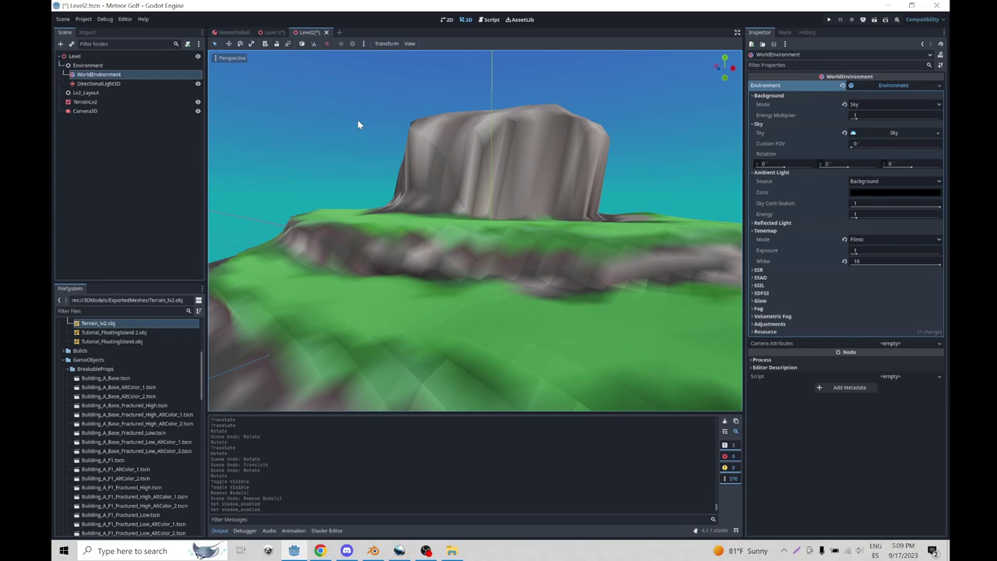
Switch to the Level1 scene and fly through it to examine its terrain and sky
{"action": "mouse_move", "coordinate": [274, 36]}
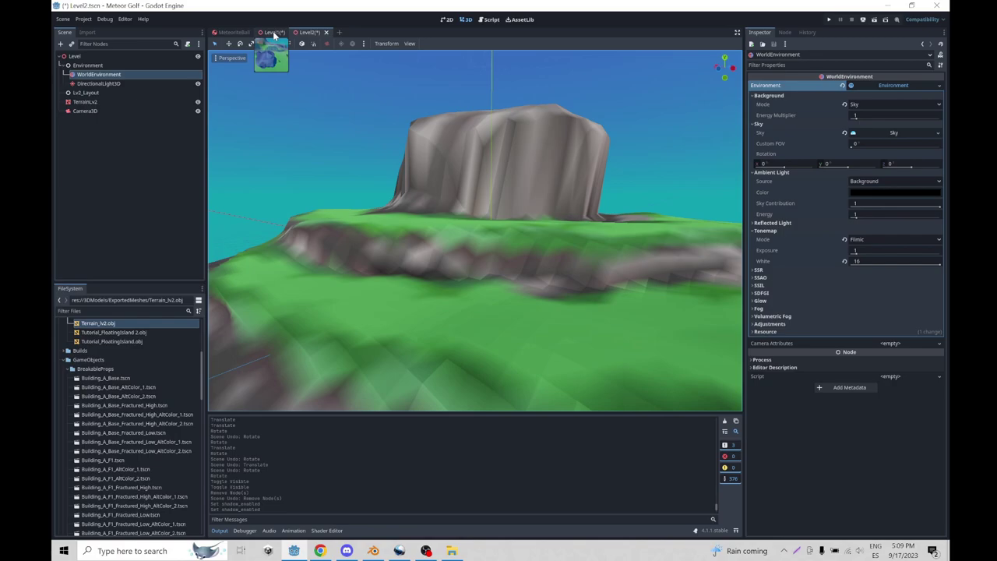
{"action": "left_click", "coordinate": [275, 33]}
{"action": "right_click_drag", "start_coordinate": [436, 189], "coordinate": [408, 161]}
{"action": "key", "text": "w"}
{"action": "key", "text": "w"}
{"action": "key", "text": "w"}
{"action": "key", "text": "w"}
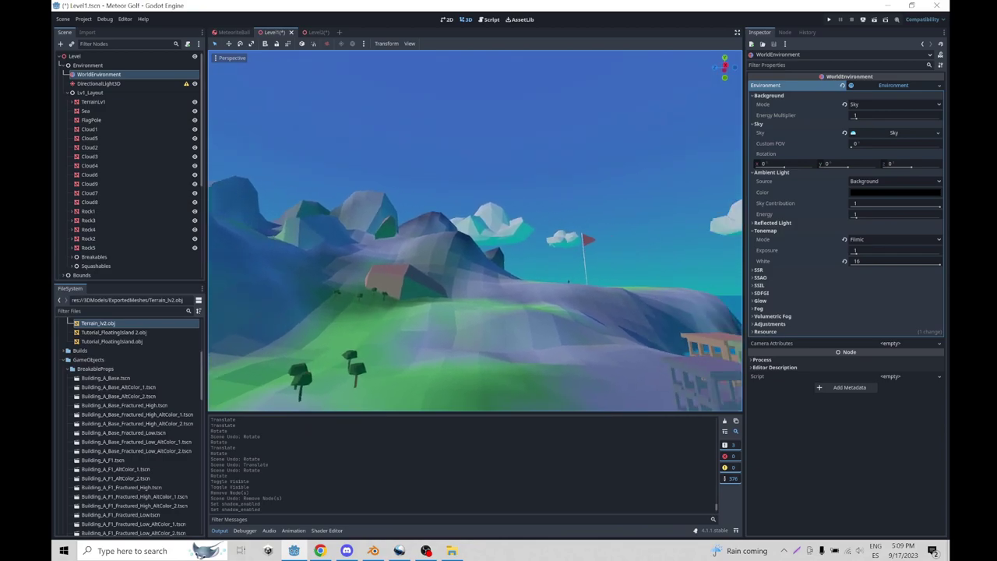